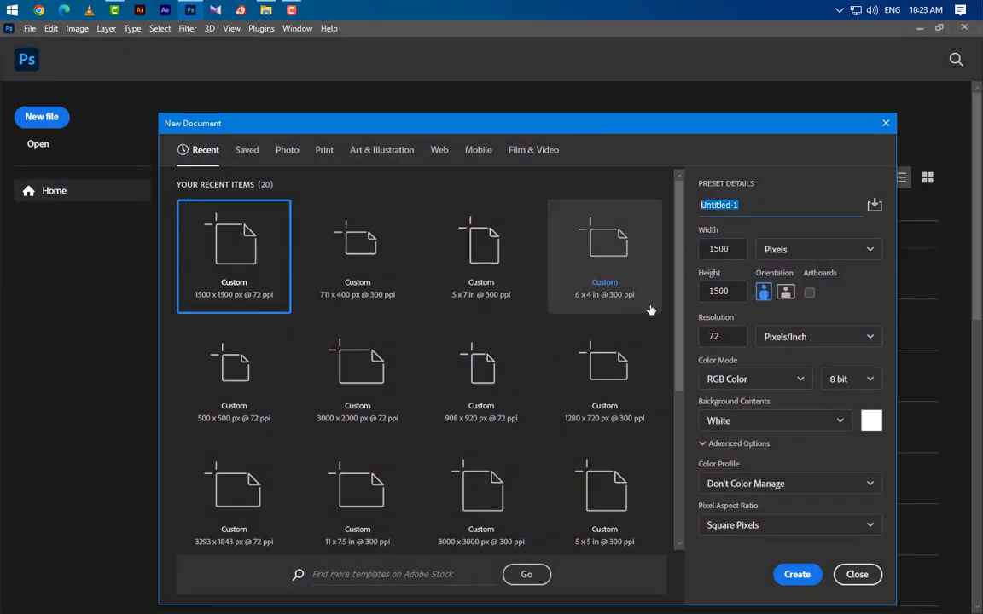
- Create a new document named Landing Page Design, 711 by 400 pixels at 300 pixels/inch
{"action": "type", "text": "Landing Page Design"}
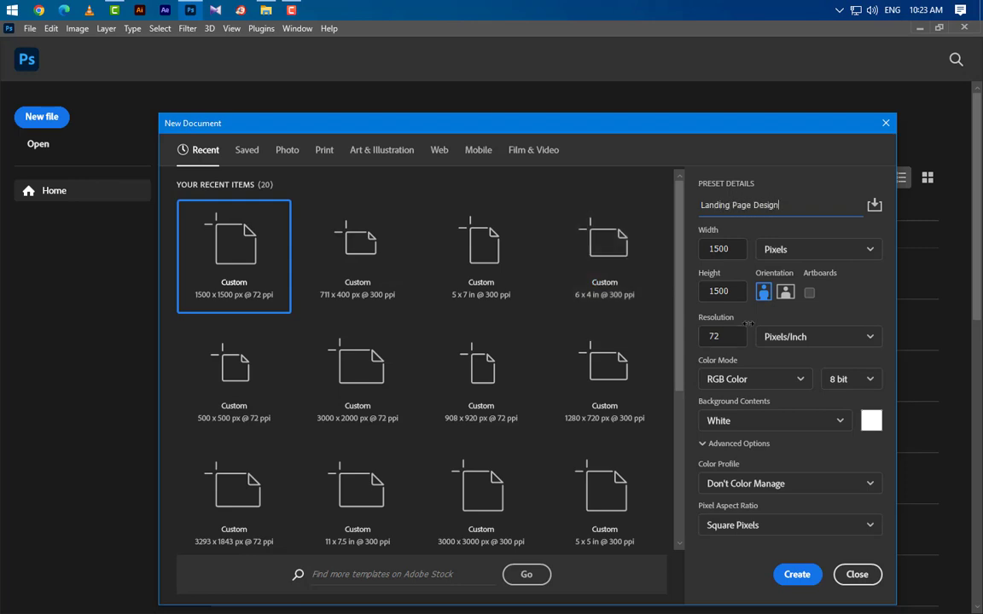
{"action": "double_click", "coordinate": [736, 249]}
{"action": "type", "text": "711"}
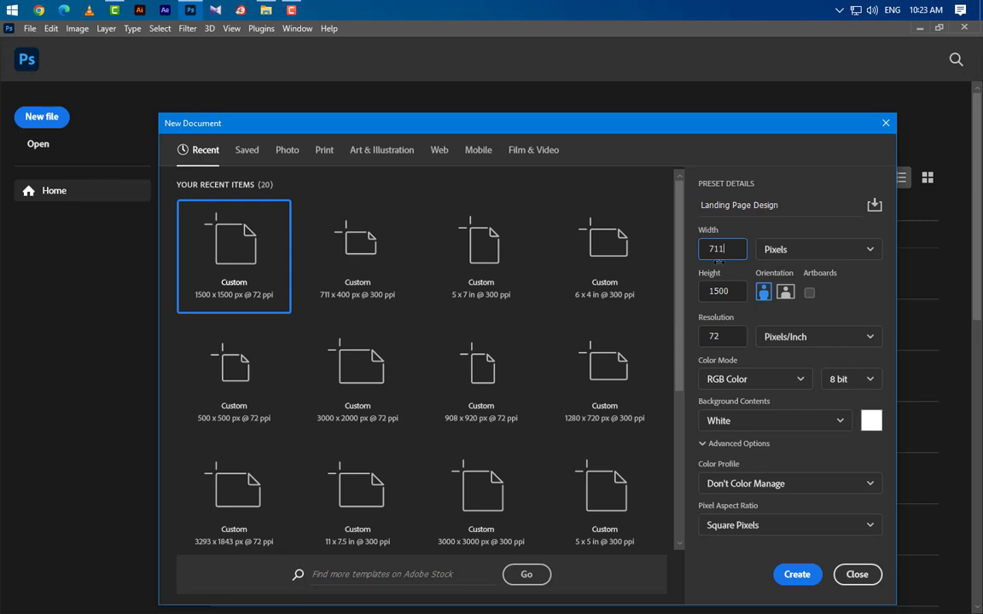
{"action": "key", "text": "Tab"}
{"action": "type", "text": "4"}
{"action": "double_click", "coordinate": [722, 336]}
{"action": "type", "text": "300"}
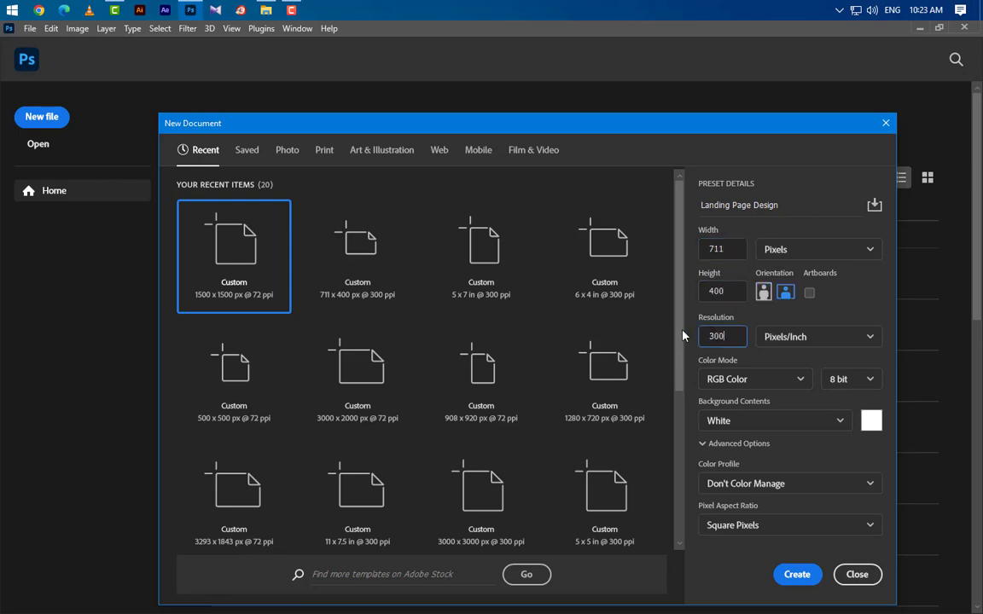
{"action": "left_click", "coordinate": [784, 575]}
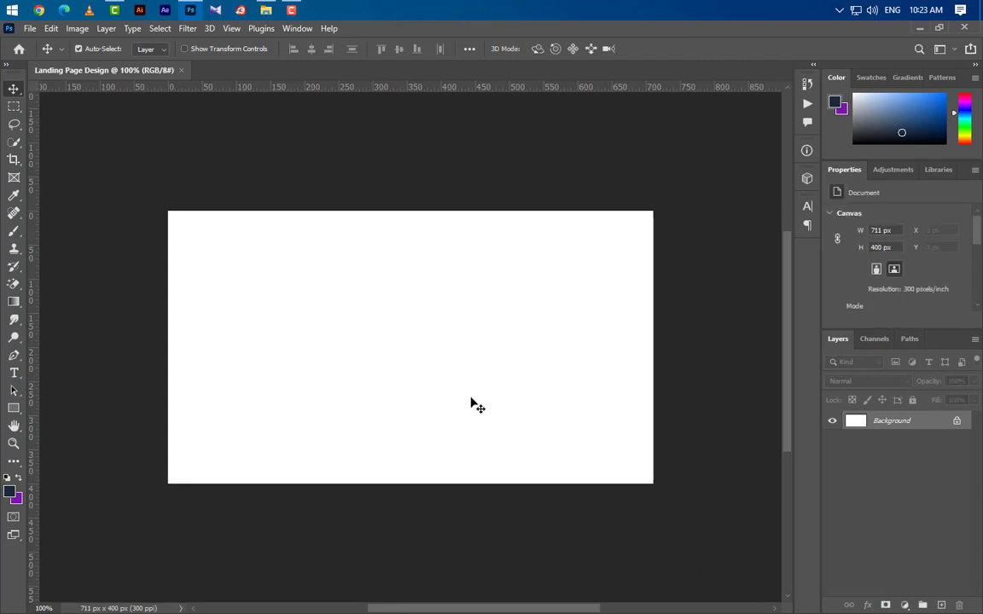
- Resize the image to 3000 pixels wide with proportions kept and resampling on
{"action": "left_click", "coordinate": [77, 28]}
{"action": "left_click", "coordinate": [68, 130]}
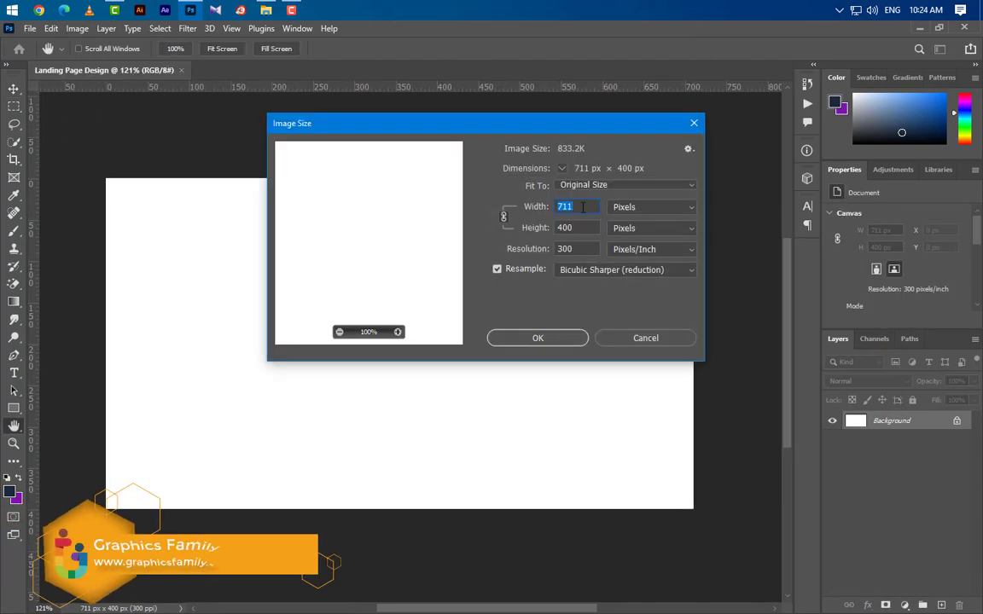
{"action": "type", "text": "3000"}
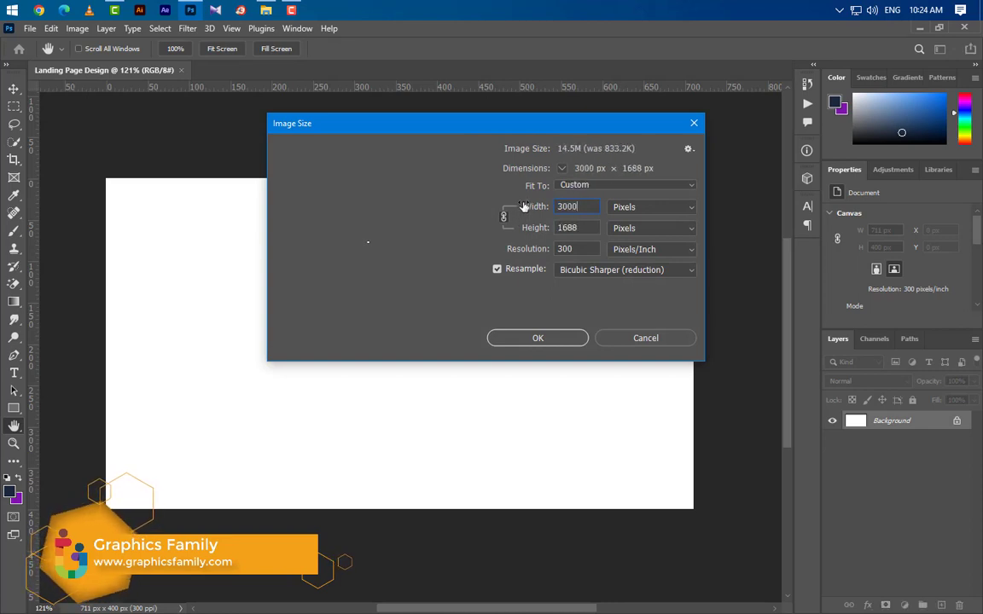
{"action": "left_click", "coordinate": [554, 339]}
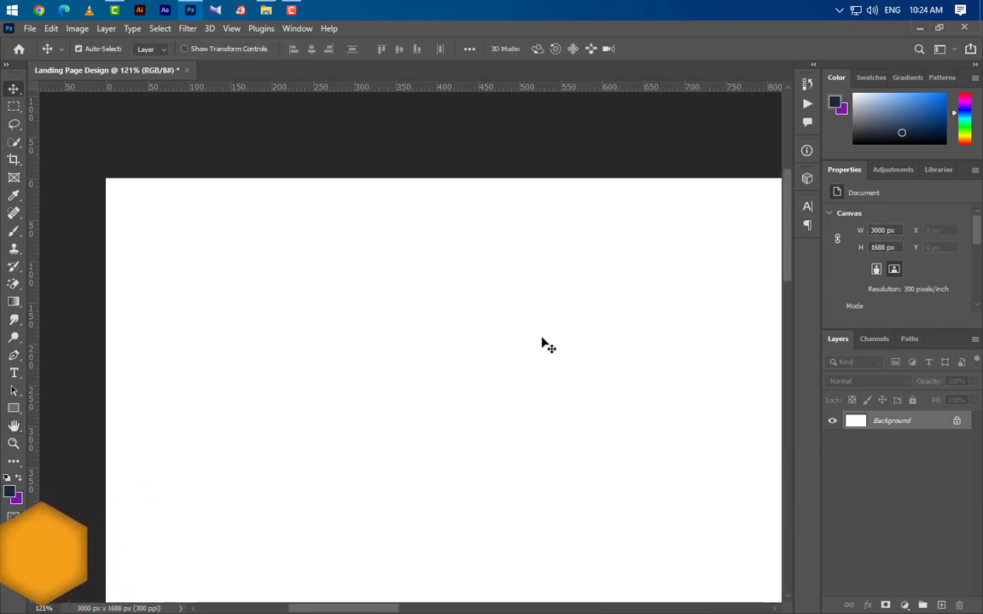
{"action": "scroll", "coordinate": [201, 222], "scroll_direction": "down", "scroll_amount": 8}
{"action": "scroll", "coordinate": [218, 243], "scroll_direction": "up", "scroll_amount": 2}
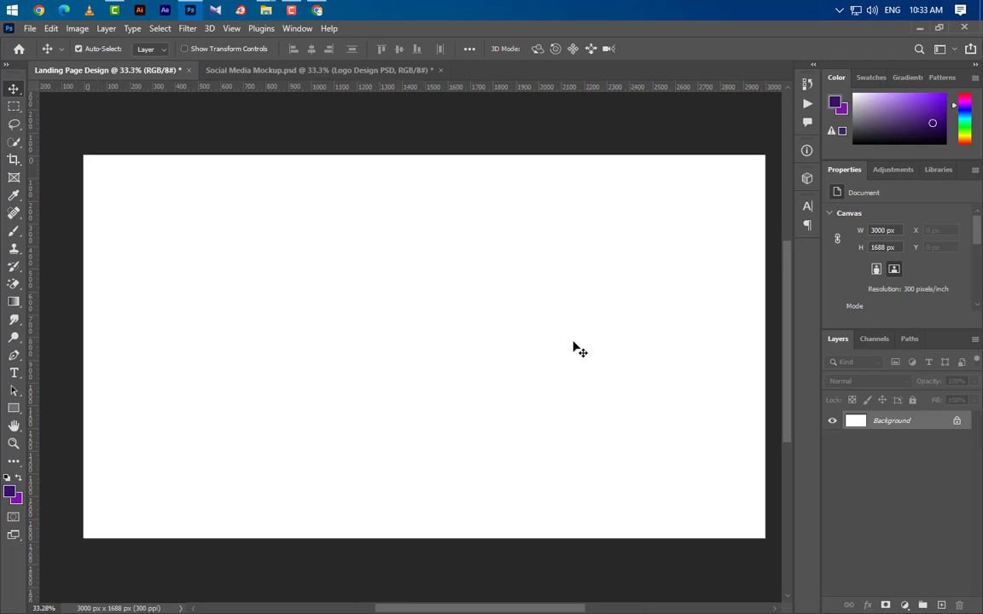
- Add a solid color fill layer in dark purple #39106b over the background
{"action": "left_click", "coordinate": [904, 605]}
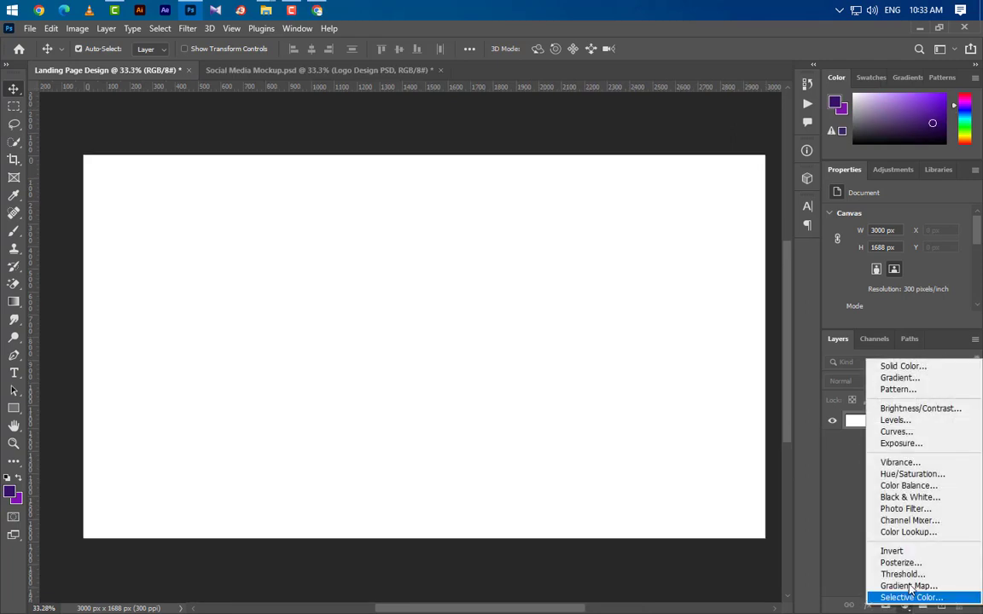
{"action": "left_click", "coordinate": [902, 366]}
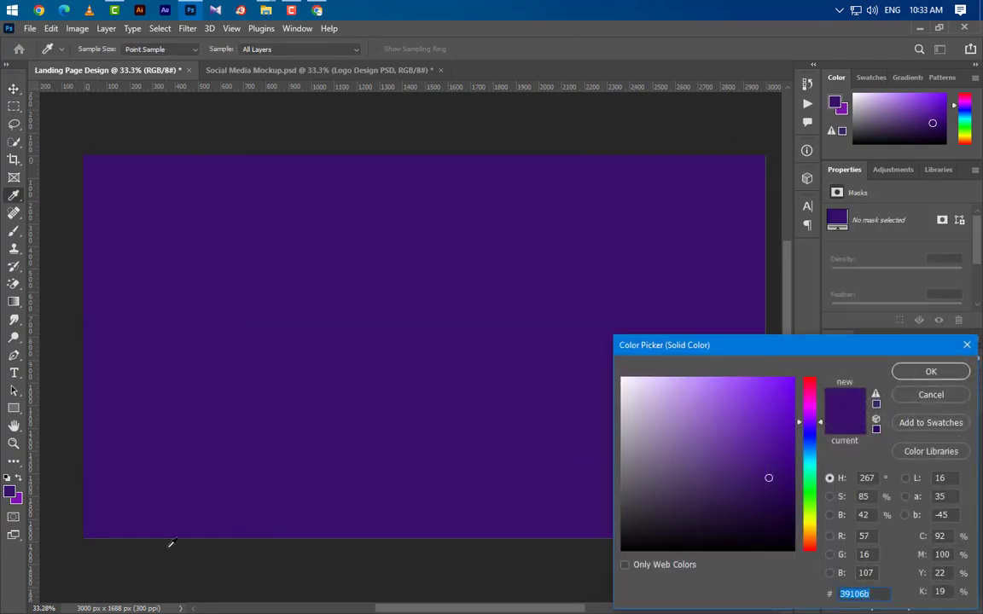
{"action": "left_click", "coordinate": [12, 488]}
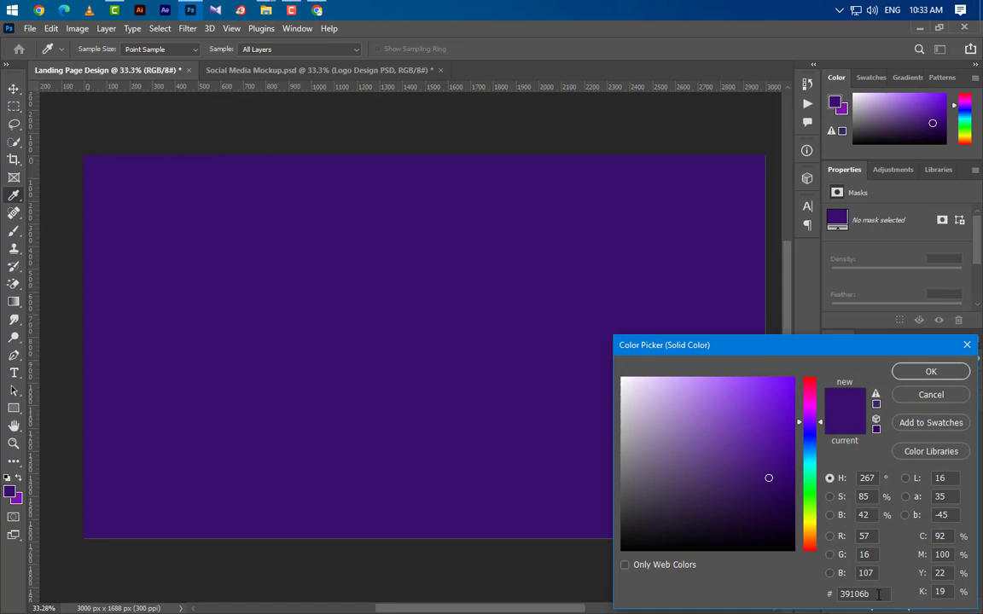
{"action": "left_click", "coordinate": [930, 372]}
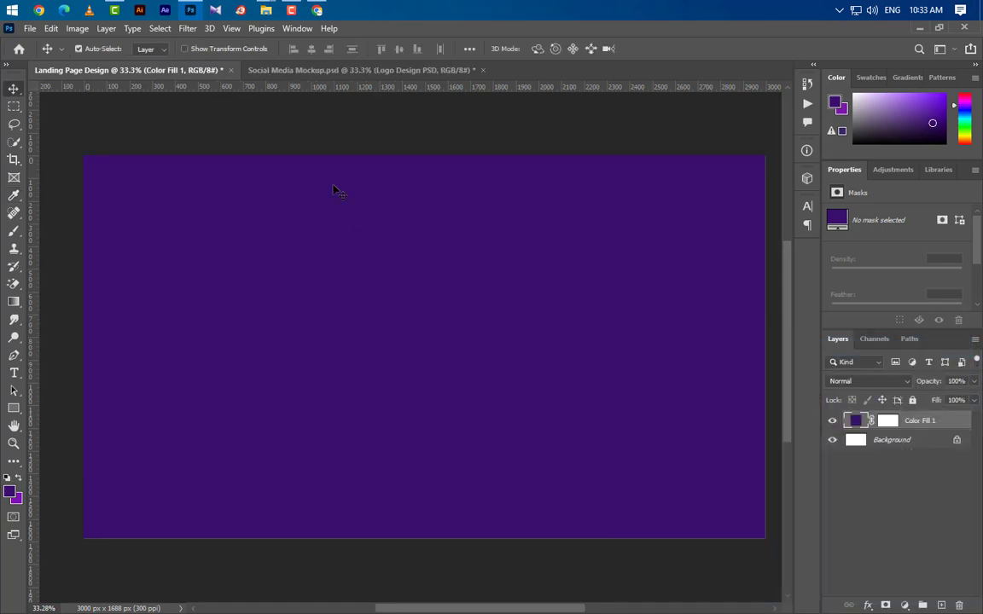
- Place the Social Media Picture file from File Explorer on the right half of the canvas, centred at about X 2134, Y 962 px
{"action": "mouse_move", "coordinate": [267, 8]}
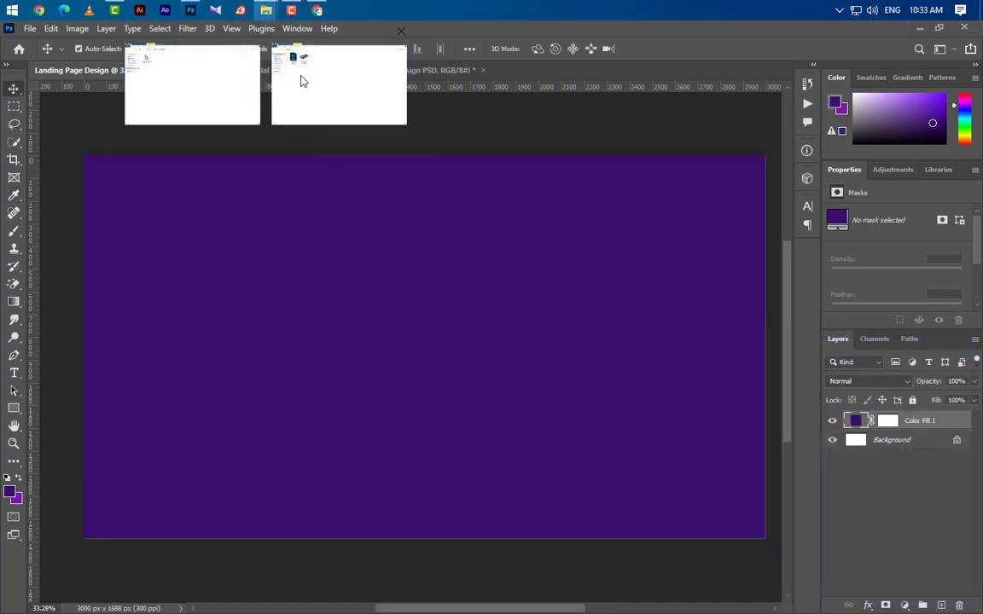
{"action": "left_click", "coordinate": [300, 79]}
{"action": "left_click_drag", "start_coordinate": [249, 132], "coordinate": [551, 423]}
{"action": "mouse_move", "coordinate": [252, 346]}
{"action": "left_mouse_down"}
{"action": "mouse_move", "coordinate": [243, 346]}
{"action": "mouse_move", "coordinate": [253, 346]}
{"action": "left_mouse_up"}
{"action": "left_click_drag", "start_coordinate": [465, 382], "coordinate": [625, 405]}
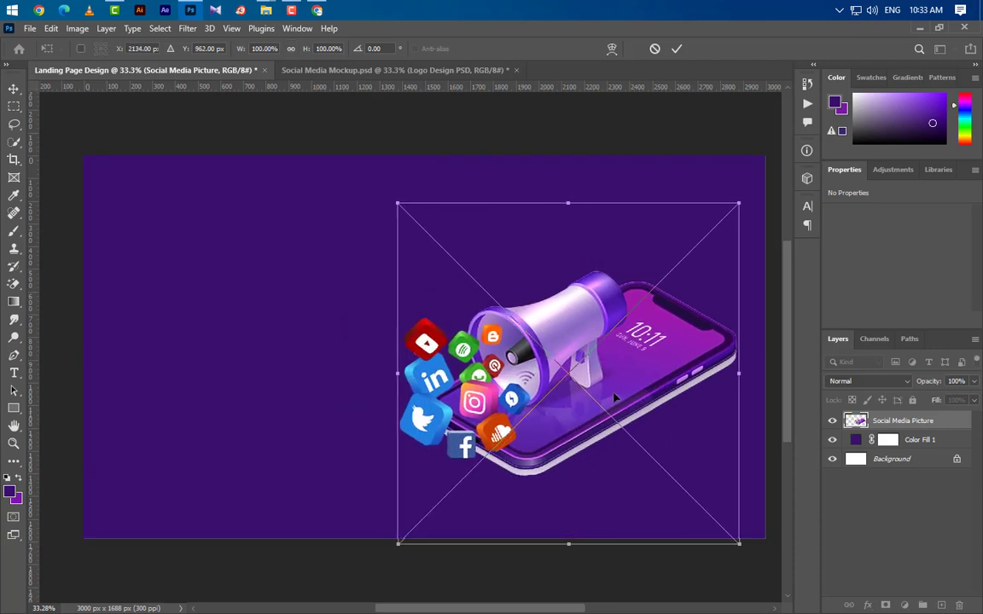
{"action": "left_click", "coordinate": [675, 49]}
- Add a new layer above the color fill and paint one soft 1800 px brush dab behind the megaphone and phone
{"action": "left_click", "coordinate": [942, 444]}
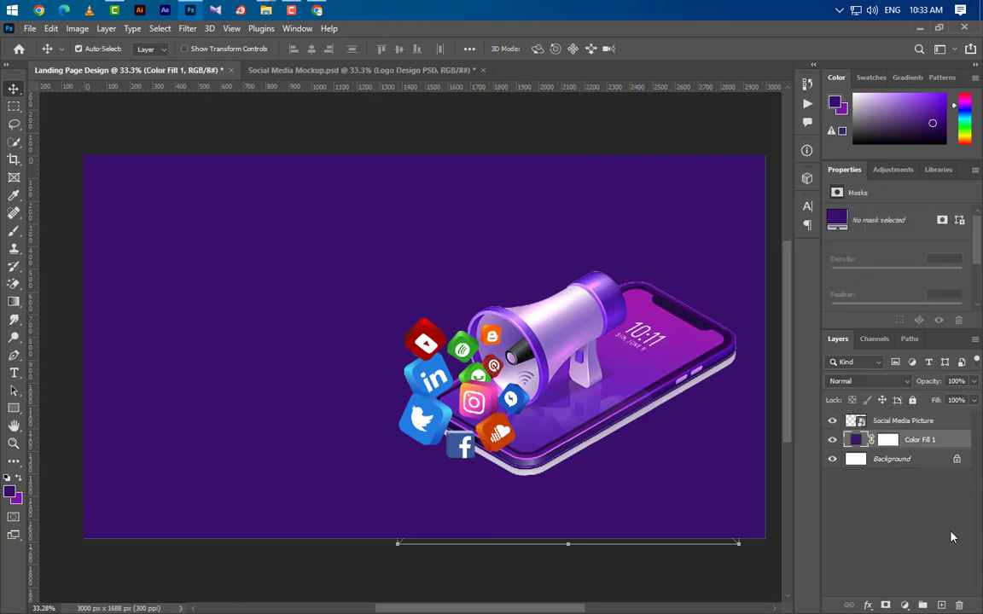
{"action": "left_click", "coordinate": [940, 606]}
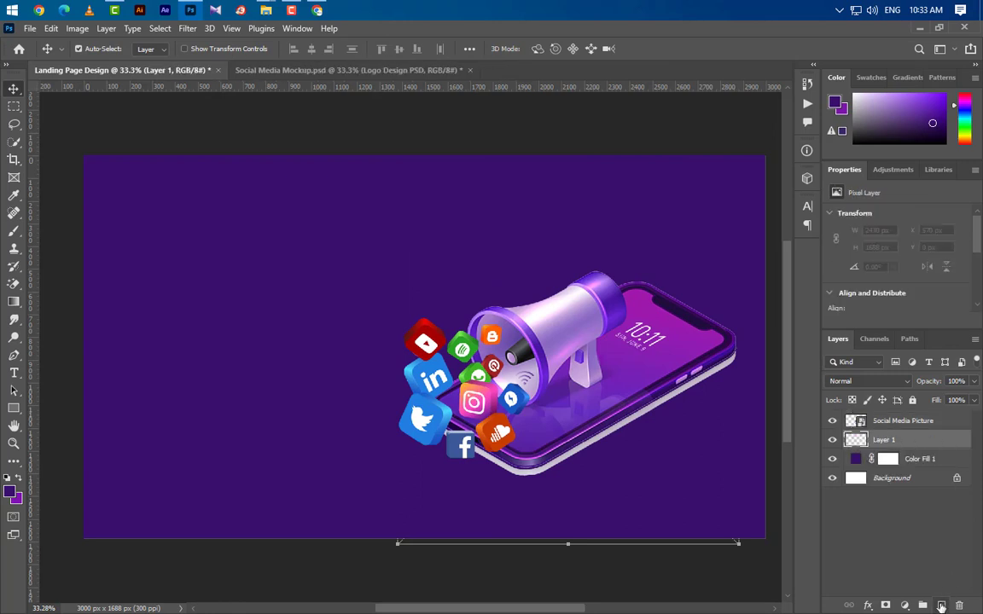
{"action": "left_click", "coordinate": [14, 230]}
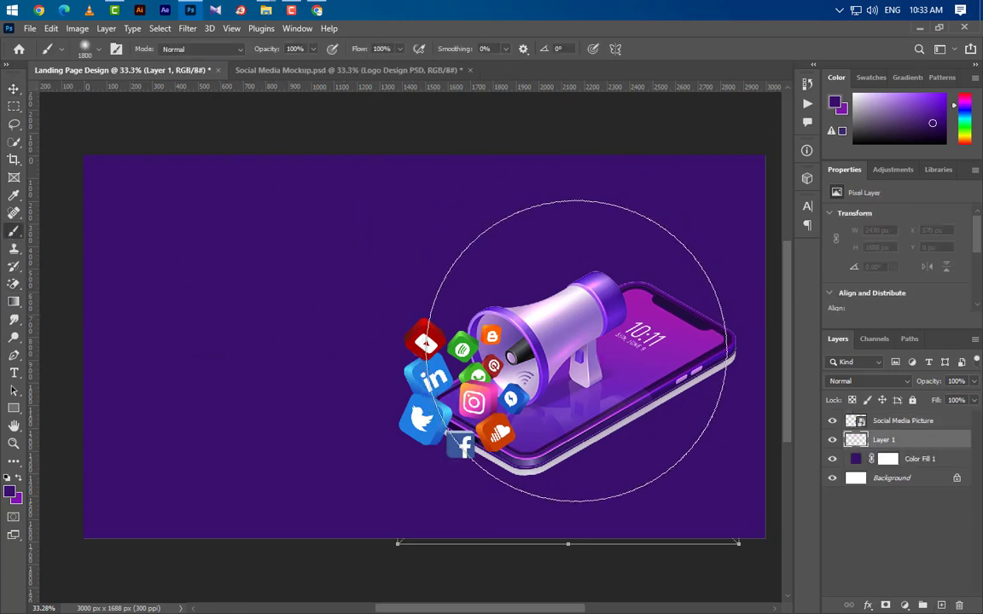
{"action": "key", "text": "bracketright"}
{"action": "left_click", "coordinate": [576, 351]}
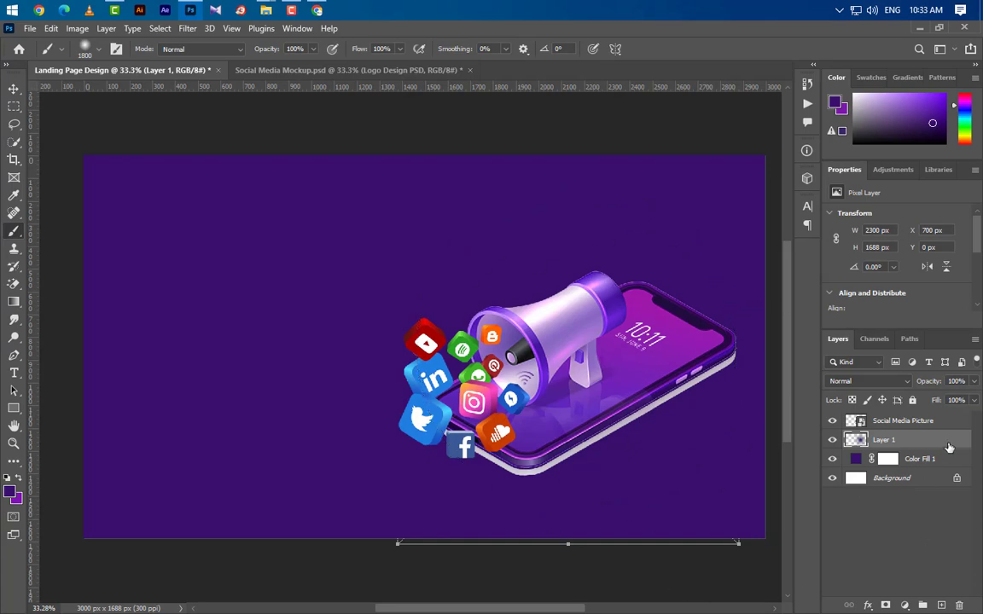
- Apply a Color Overlay style in magenta #bc15c6 at 100% opacity to the brush dab layer
{"action": "double_click", "coordinate": [948, 448]}
{"action": "left_click", "coordinate": [525, 295]}
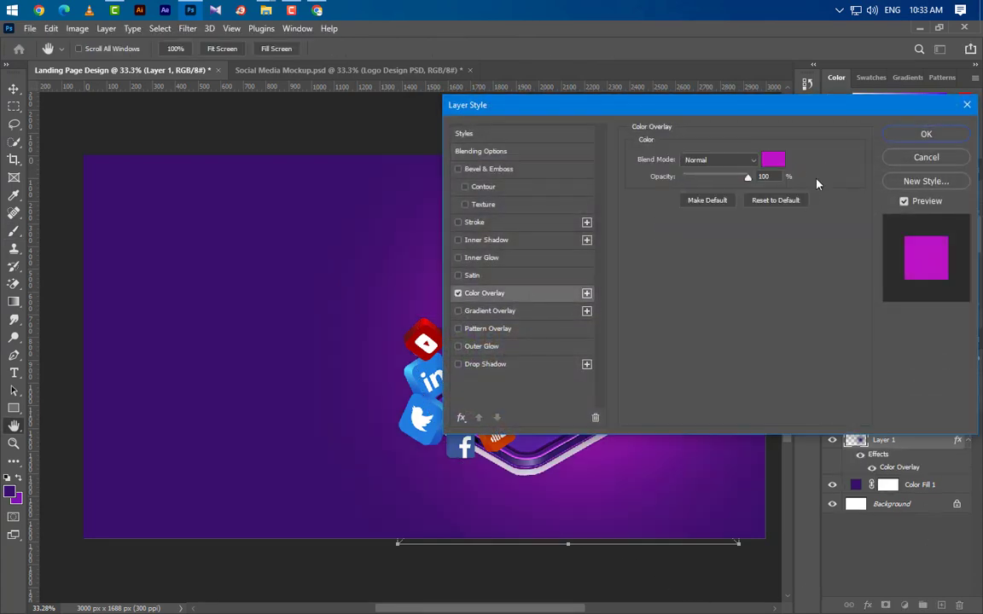
{"action": "left_click", "coordinate": [772, 160]}
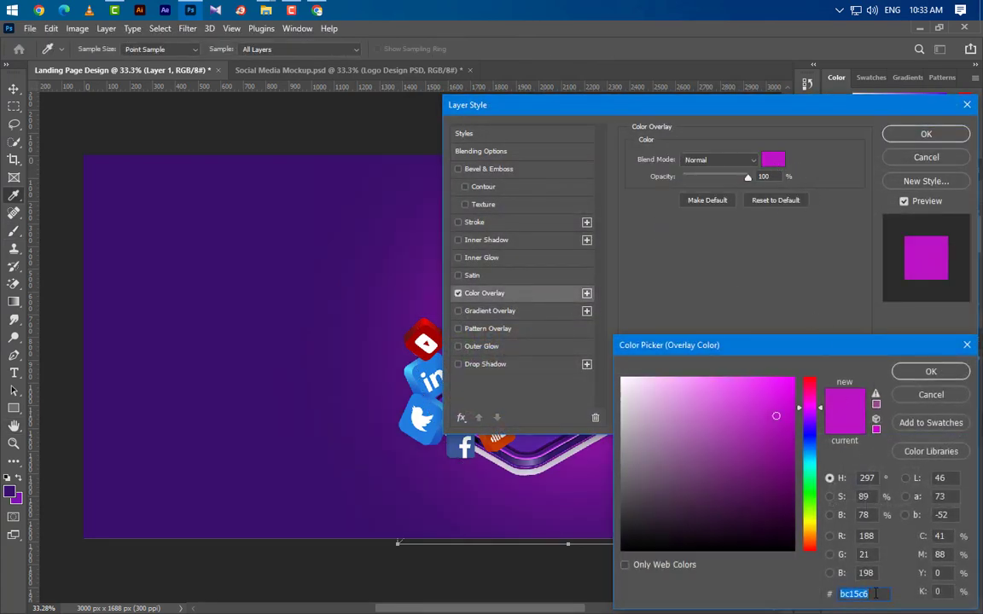
{"action": "left_click", "coordinate": [931, 372]}
{"action": "left_click", "coordinate": [913, 137]}
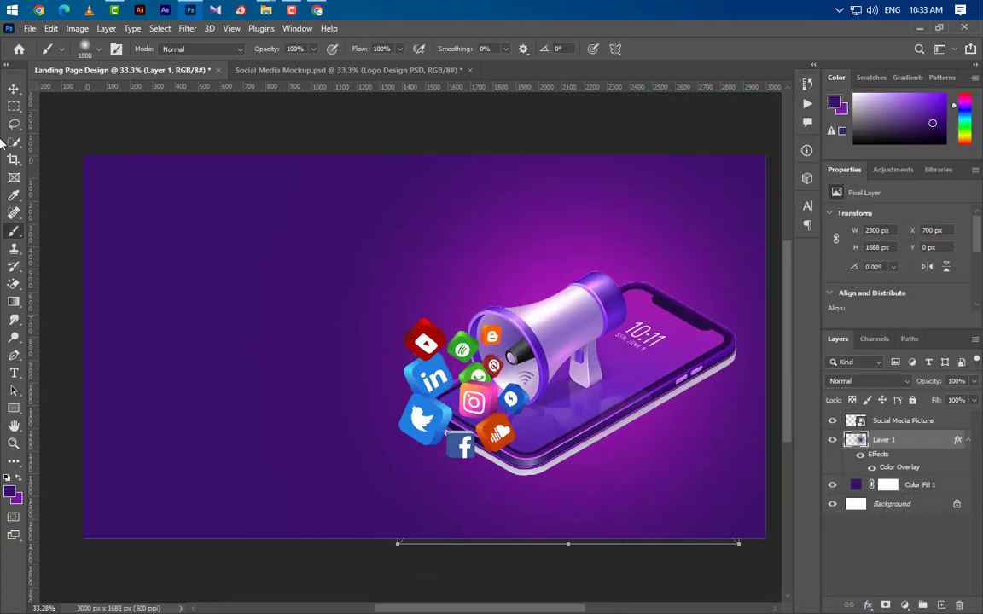
- Group the Social Media Picture, brush dab and color fill layers together
{"action": "key", "text": "v"}
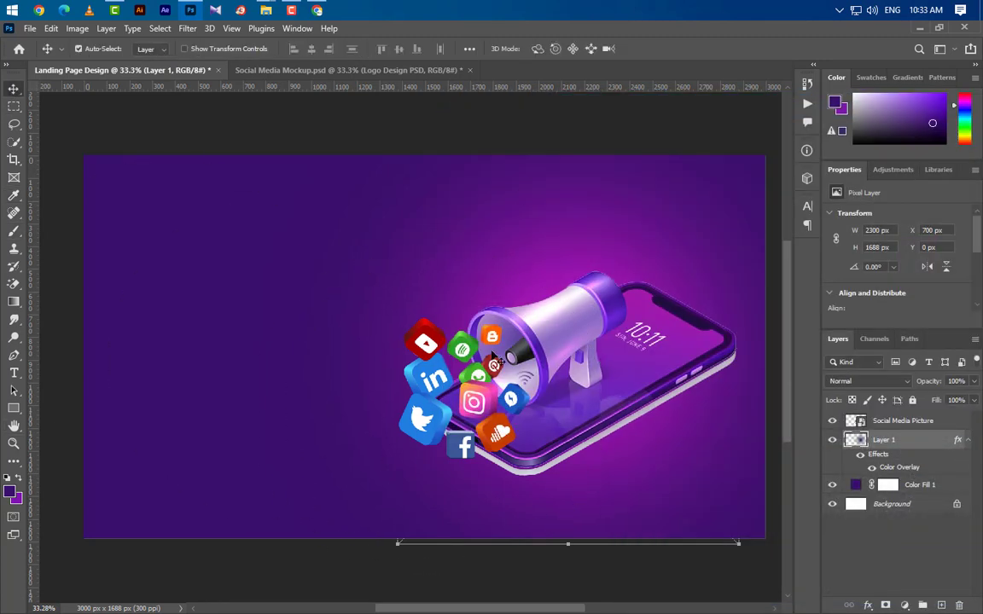
{"action": "left_click", "coordinate": [894, 423]}
{"action": "left_click", "coordinate": [897, 445], "text": "shift"}
{"action": "left_click", "coordinate": [919, 485], "text": "shift"}
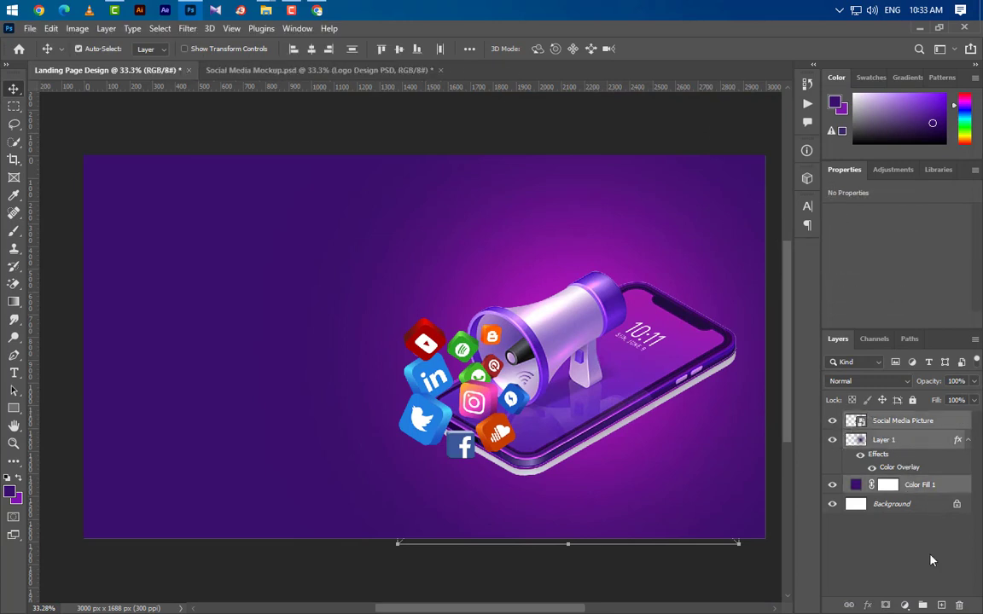
{"action": "left_click", "coordinate": [923, 604]}
- Place the Logo Design PSD image from File Explorer, scaled to about 2.06%, in the upper-left corner of the canvas
{"action": "left_click", "coordinate": [941, 605]}
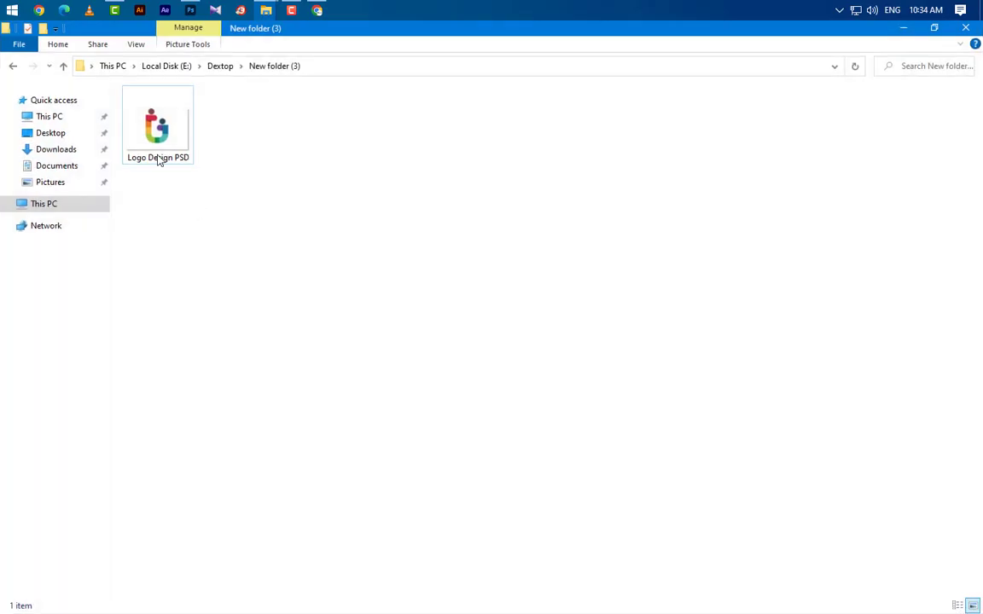
{"action": "left_click_drag", "start_coordinate": [157, 158], "coordinate": [160, 279]}
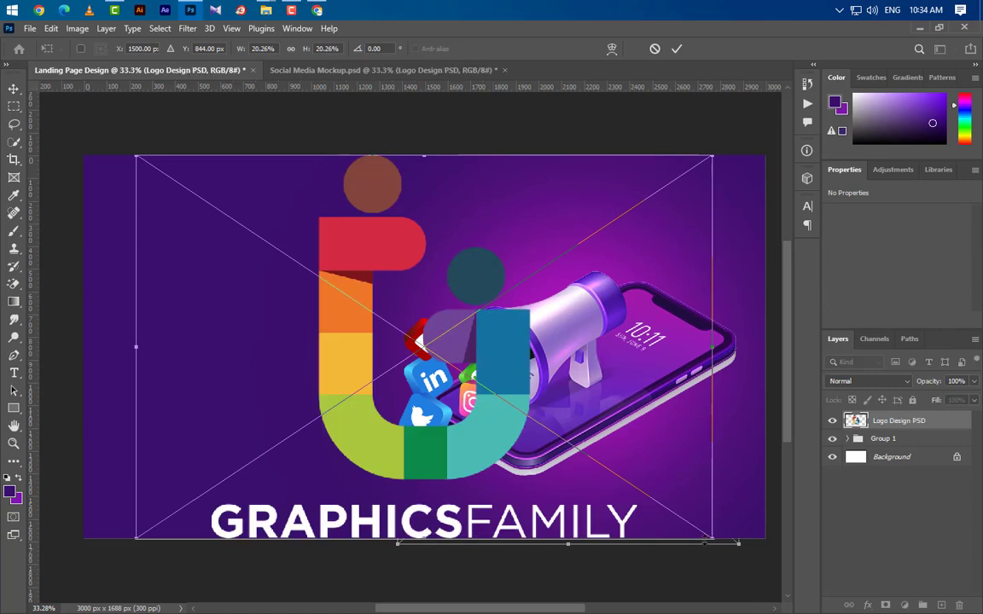
{"action": "left_click_drag", "start_coordinate": [674, 518], "coordinate": [155, 223]}
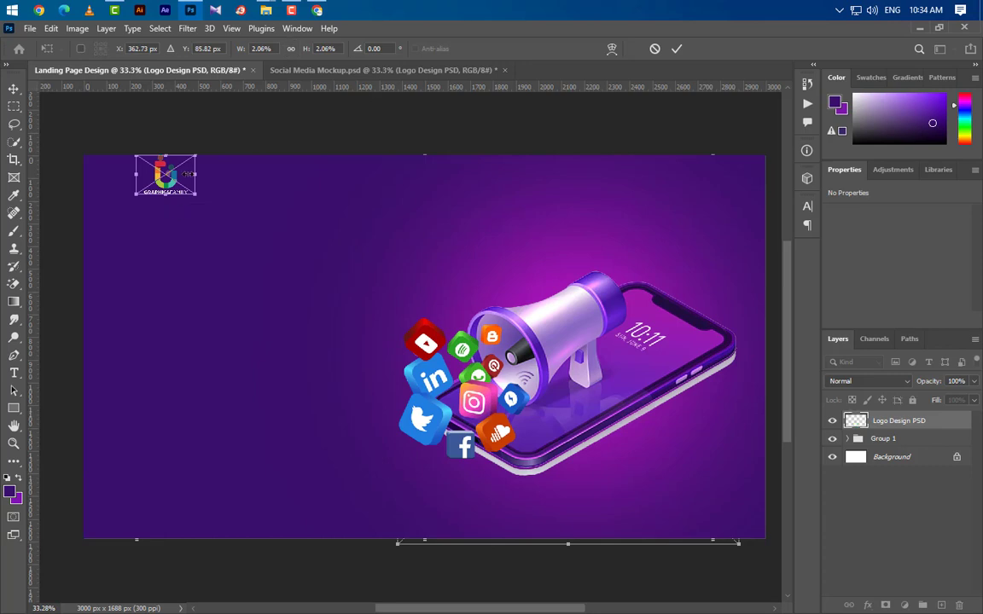
{"action": "left_click_drag", "start_coordinate": [177, 181], "coordinate": [136, 194]}
{"action": "left_click", "coordinate": [677, 49]}
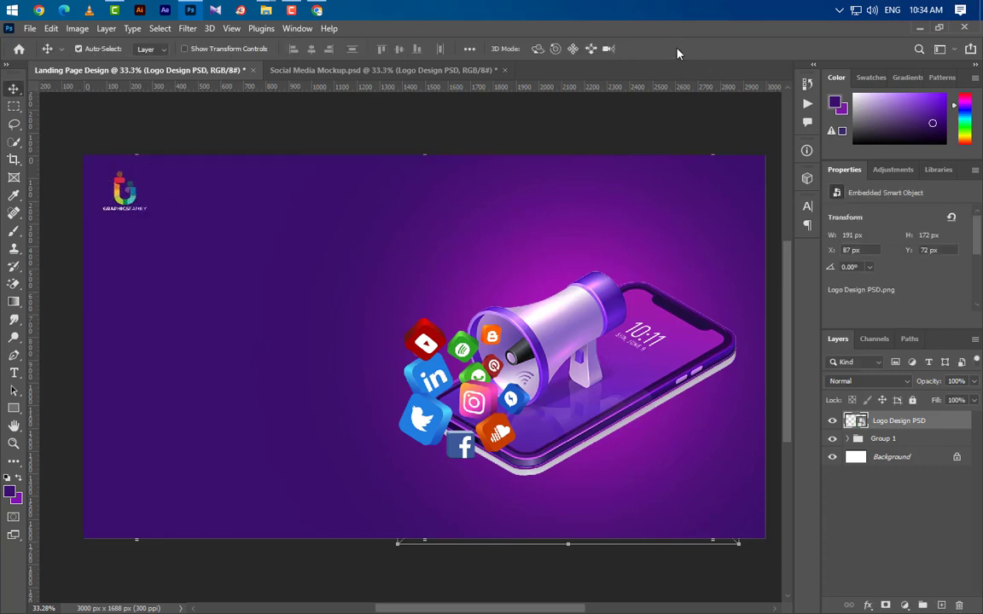
- Add the text "Social Media" in Poppins Light just below the logo
{"action": "left_click", "coordinate": [14, 373]}
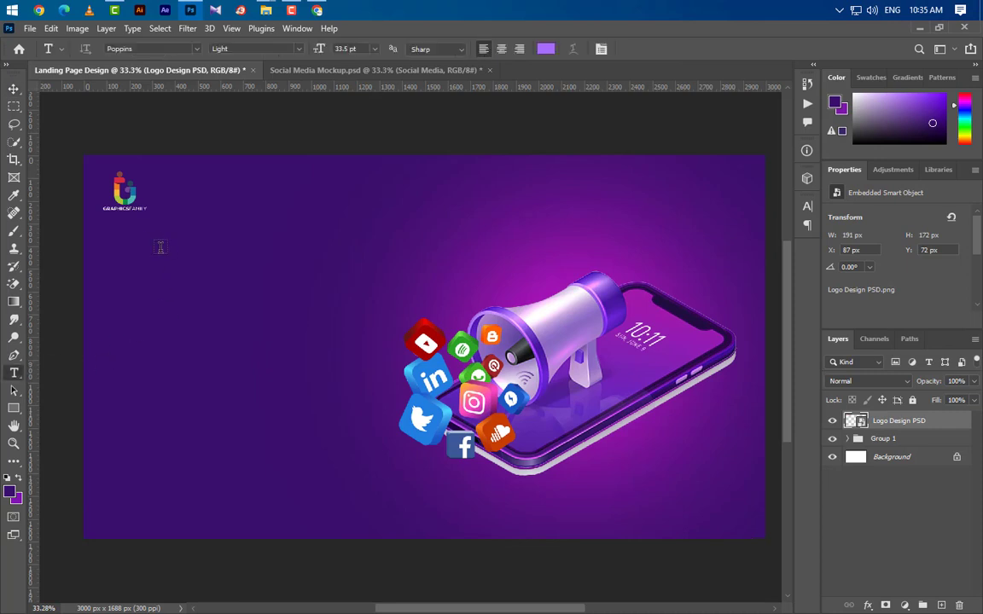
{"action": "left_click", "coordinate": [128, 235]}
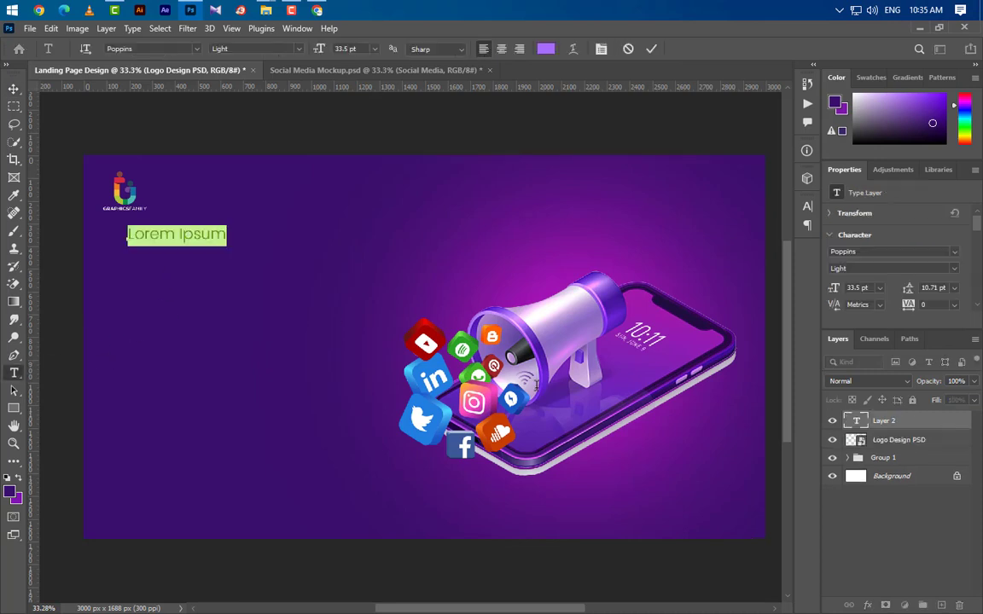
{"action": "type", "text": "Social "}
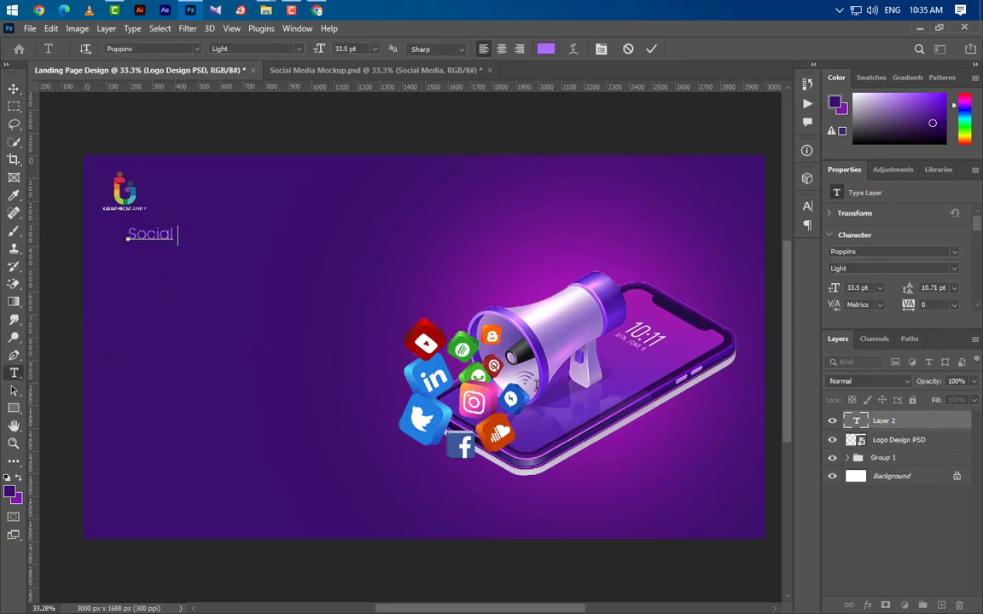
{"action": "type", "text": "Media"}
{"action": "left_click", "coordinate": [652, 48]}
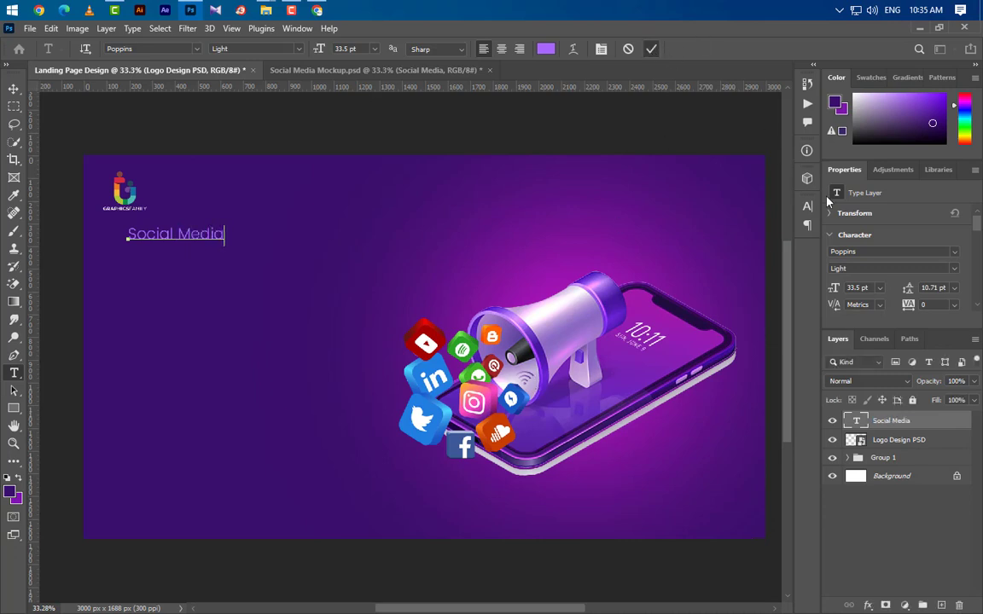
- Set the "Social Media" text's size to 51 pt and choose Poppins as its font
{"action": "left_click", "coordinate": [833, 290]}
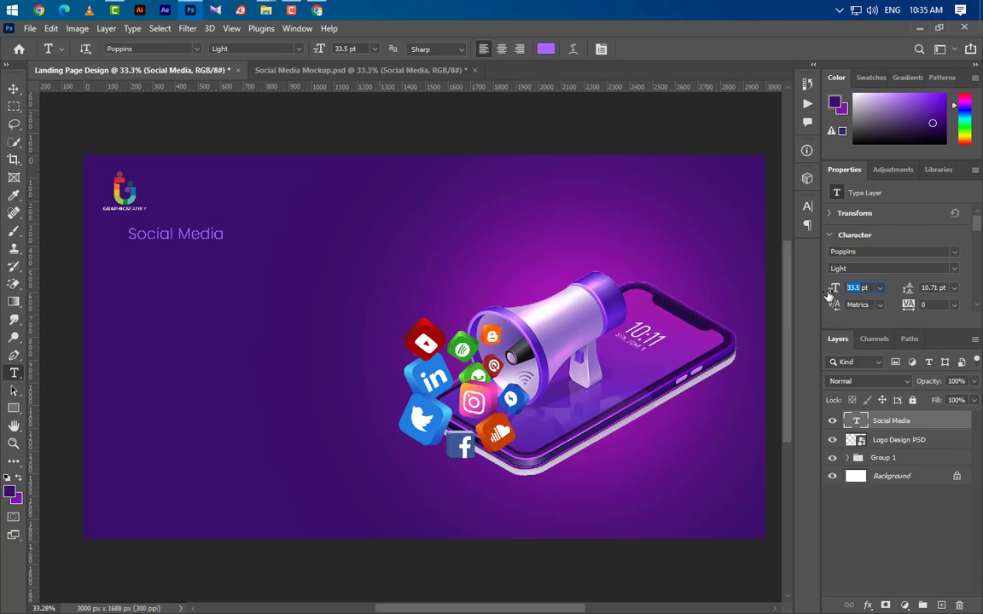
{"action": "type", "text": "5"}
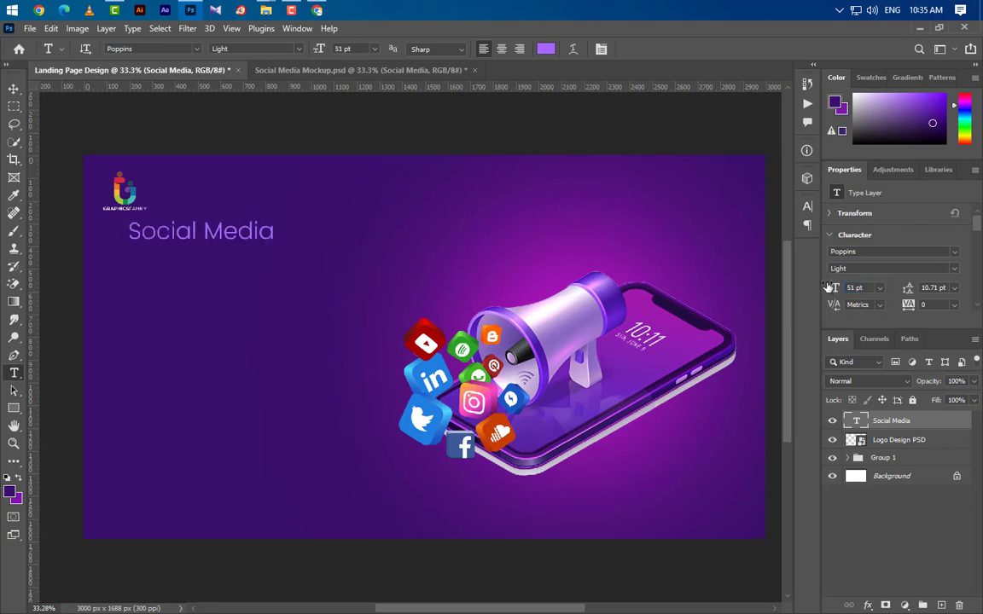
{"action": "left_click", "coordinate": [955, 254]}
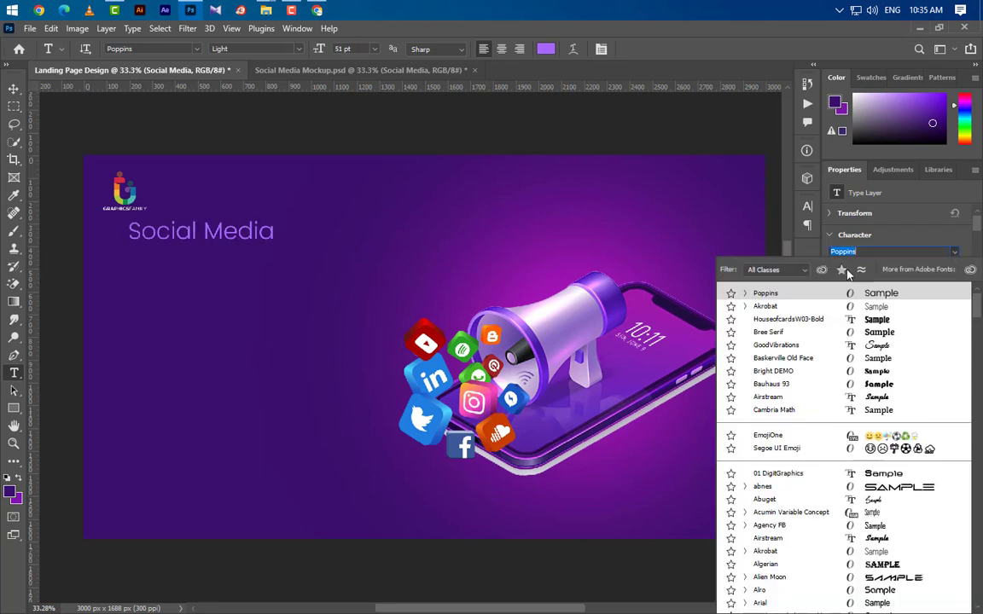
{"action": "left_click", "coordinate": [789, 299]}
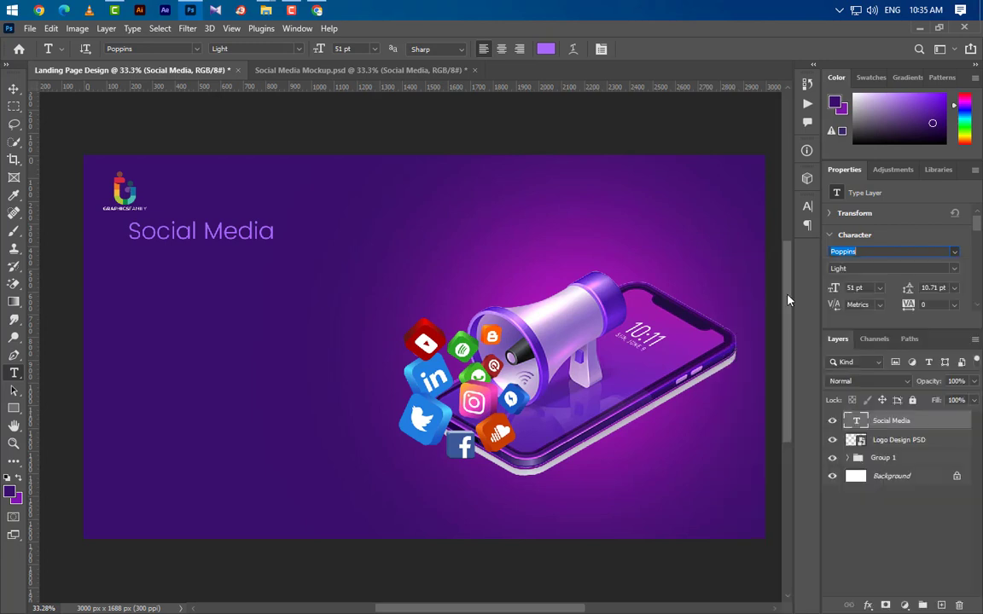
- Give the "Social Media" text the Light style and color a967fd, and move it slightly lower beneath the logo
{"action": "left_click", "coordinate": [955, 270]}
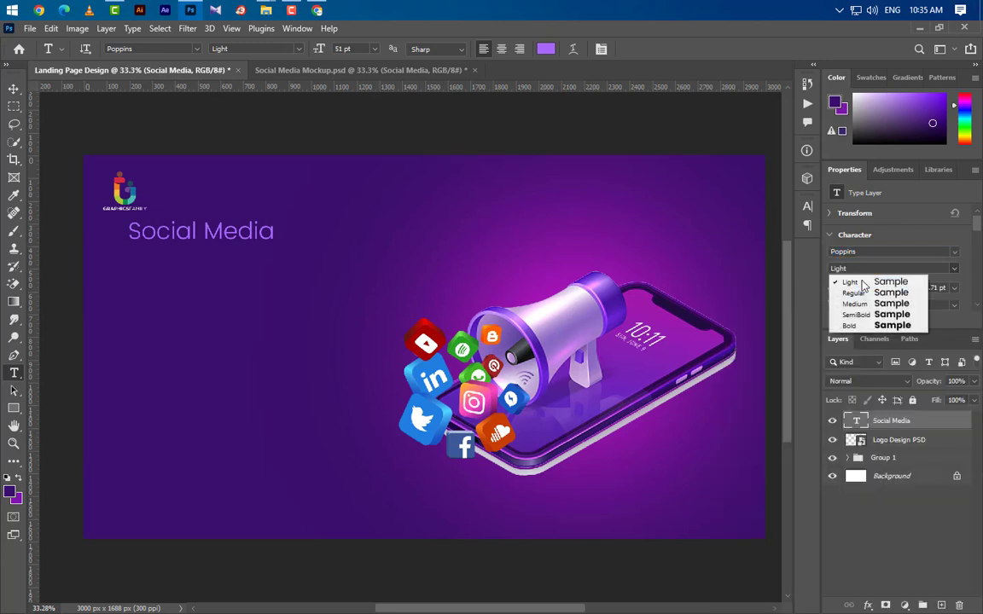
{"action": "left_click", "coordinate": [862, 284]}
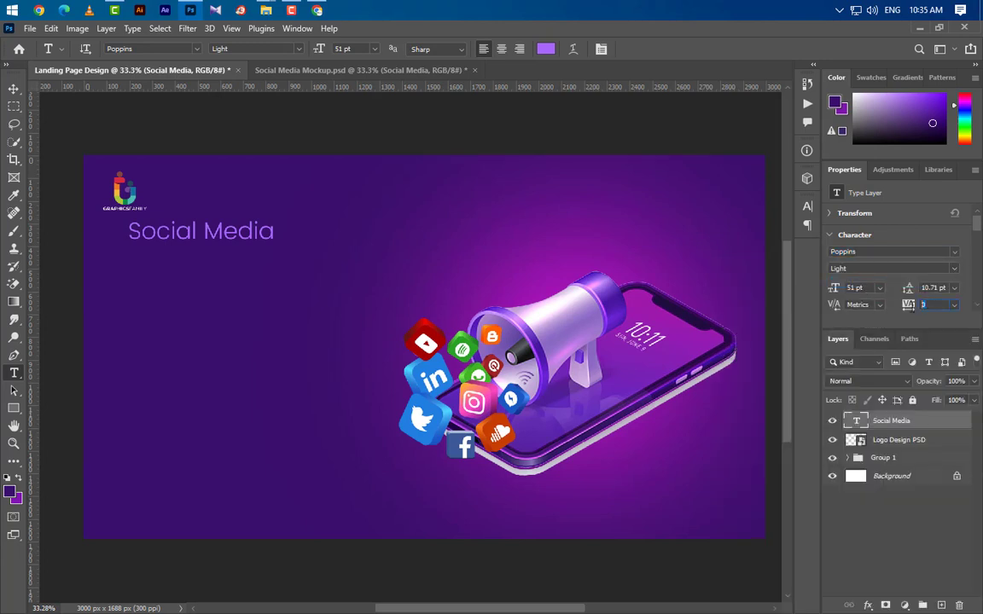
{"action": "left_click", "coordinate": [807, 206]}
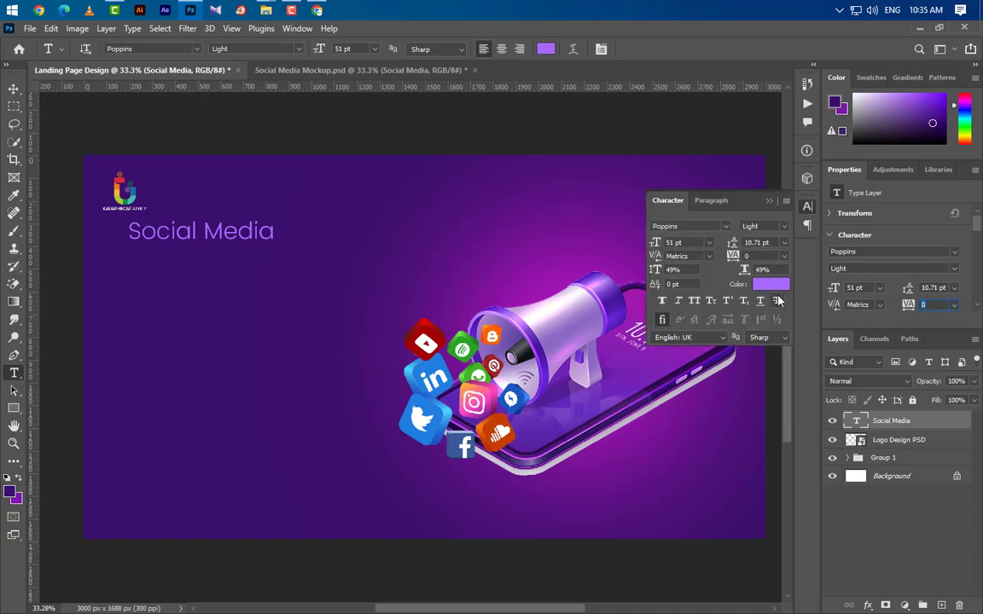
{"action": "left_click", "coordinate": [770, 284]}
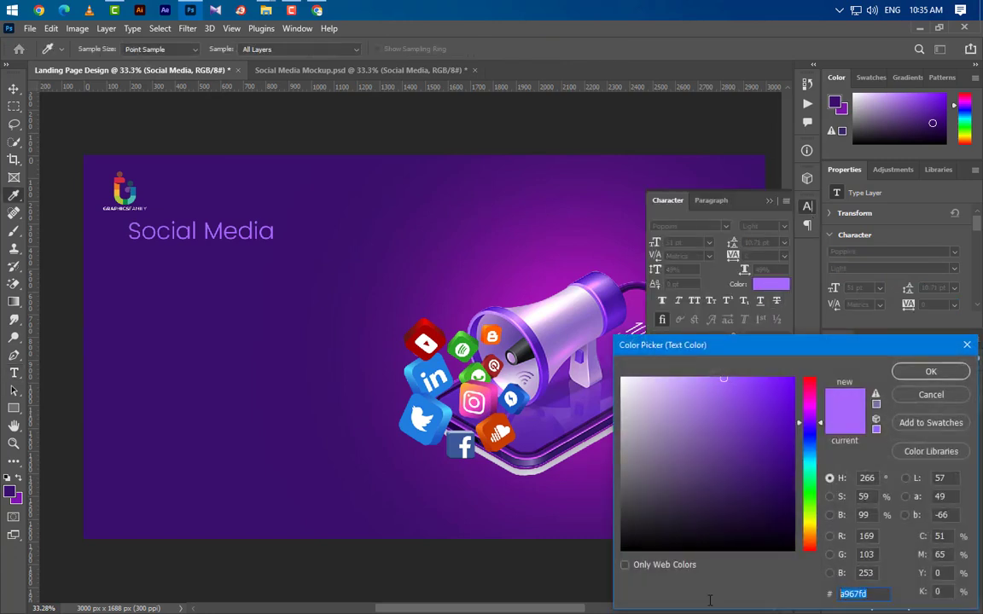
{"action": "left_click", "coordinate": [931, 372]}
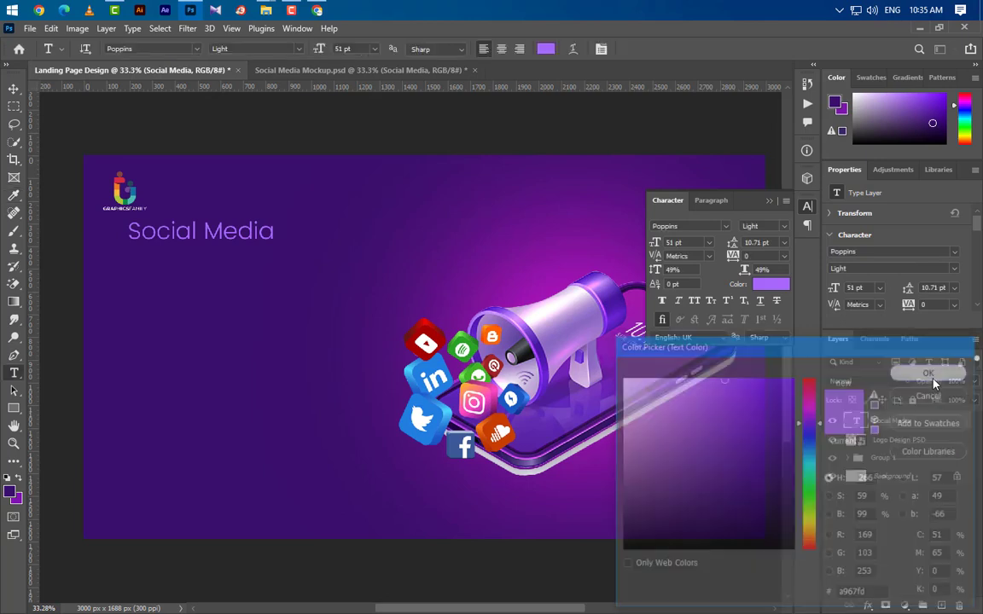
{"action": "left_click", "coordinate": [768, 201]}
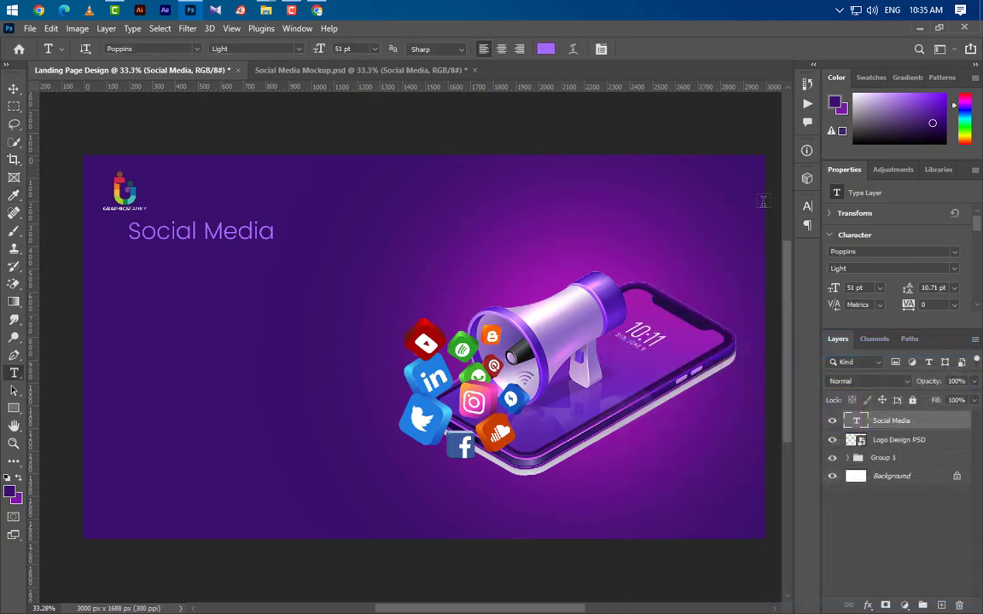
{"action": "left_click", "coordinate": [14, 88]}
{"action": "left_click_drag", "start_coordinate": [191, 239], "coordinate": [187, 247]}
- Add the text "Marketing" directly below "Social Media"
{"action": "key", "text": "t"}
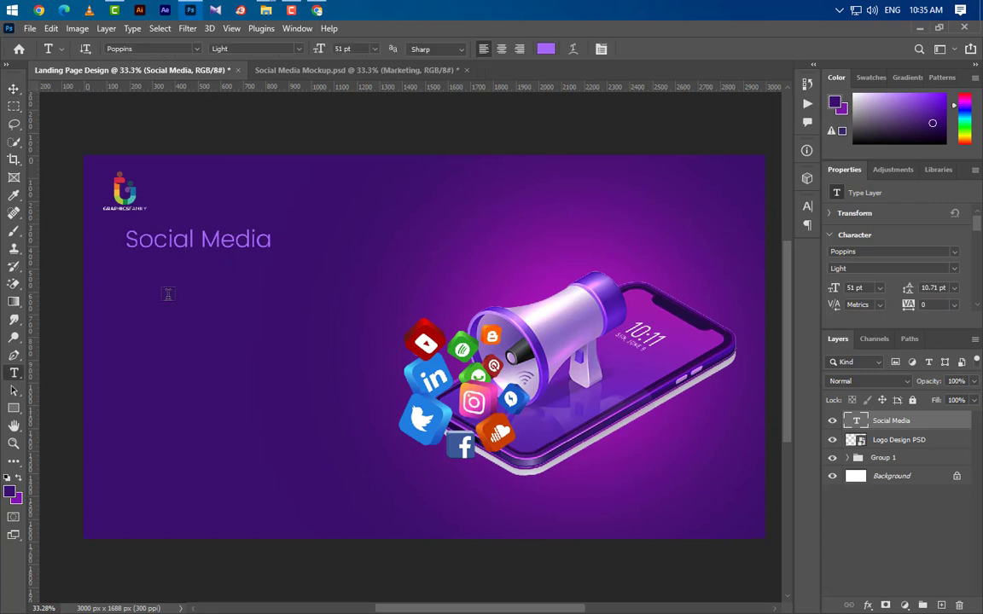
{"action": "left_click", "coordinate": [126, 281]}
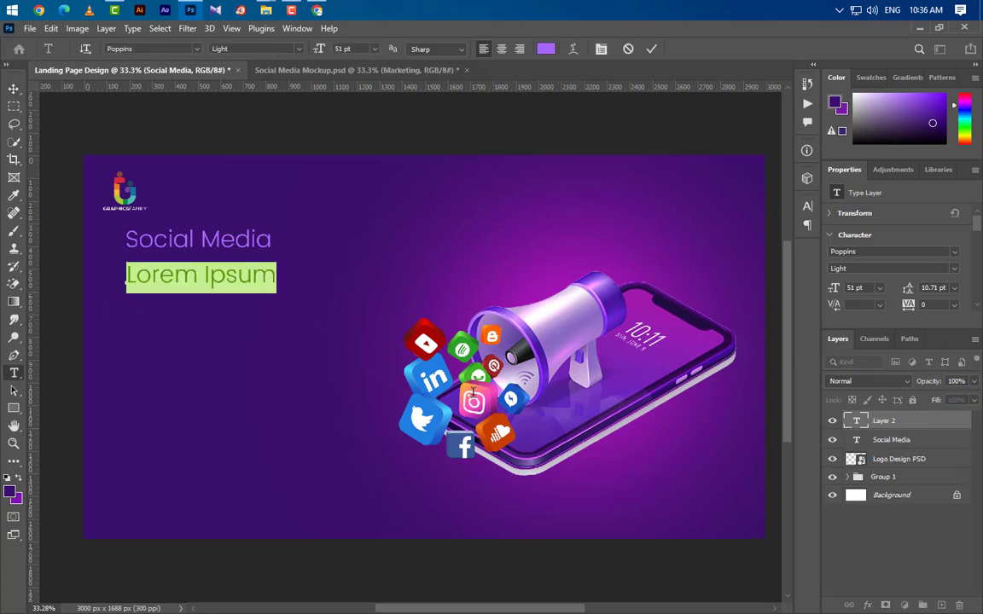
{"action": "type", "text": "Mar"}
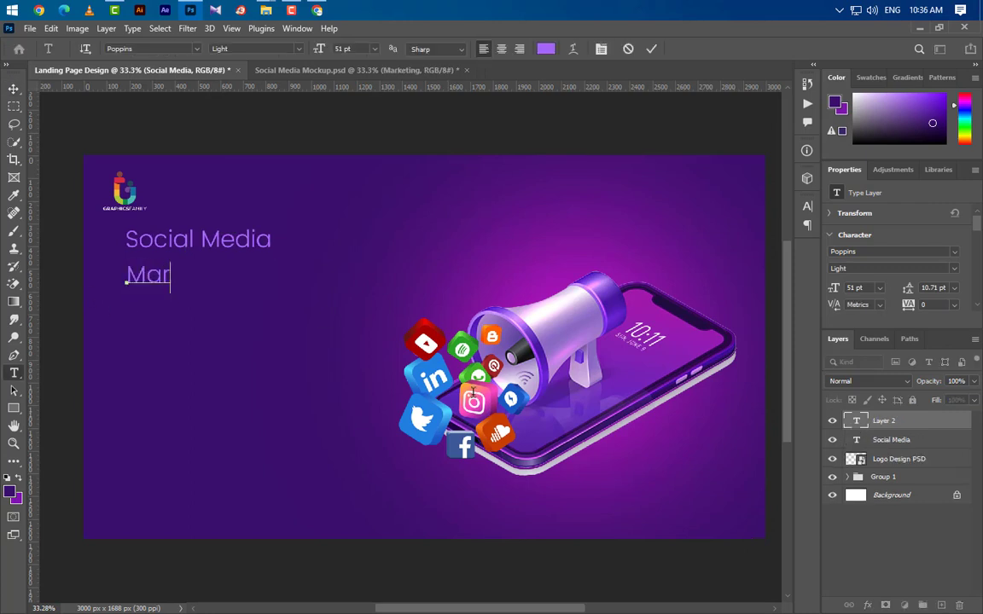
{"action": "type", "text": "keting"}
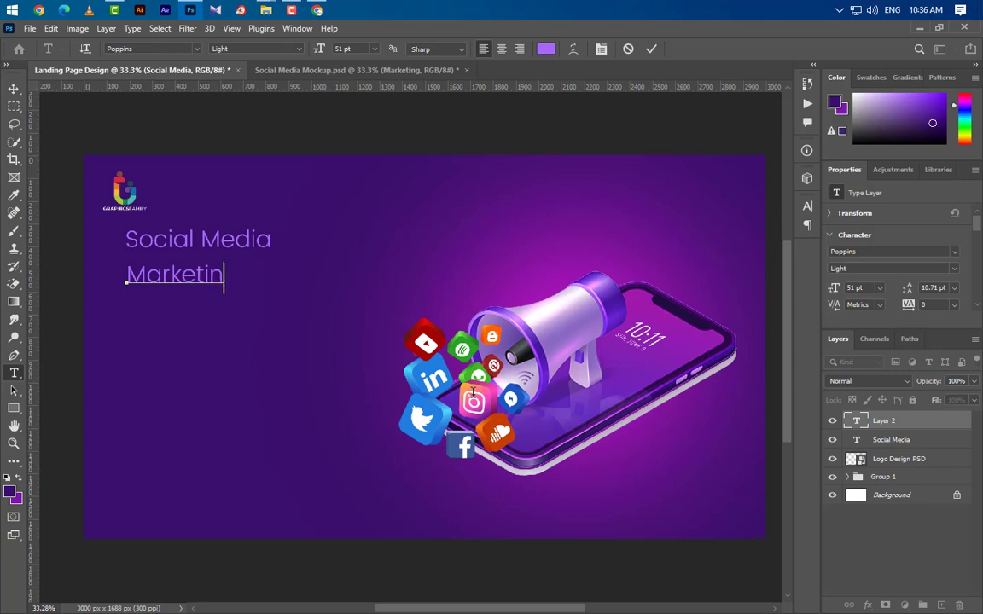
{"action": "left_click", "coordinate": [649, 49]}
- Set the "Marketing" text to Bold at 95 pt and left-align it just beneath "Social Media"
{"action": "left_click", "coordinate": [806, 206]}
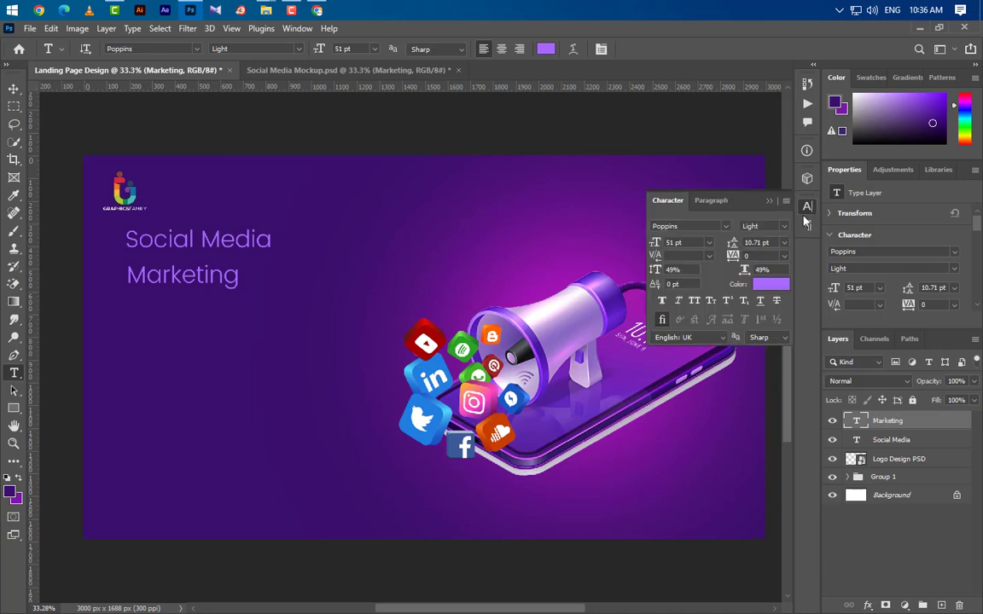
{"action": "left_click", "coordinate": [783, 226]}
{"action": "left_click", "coordinate": [765, 281]}
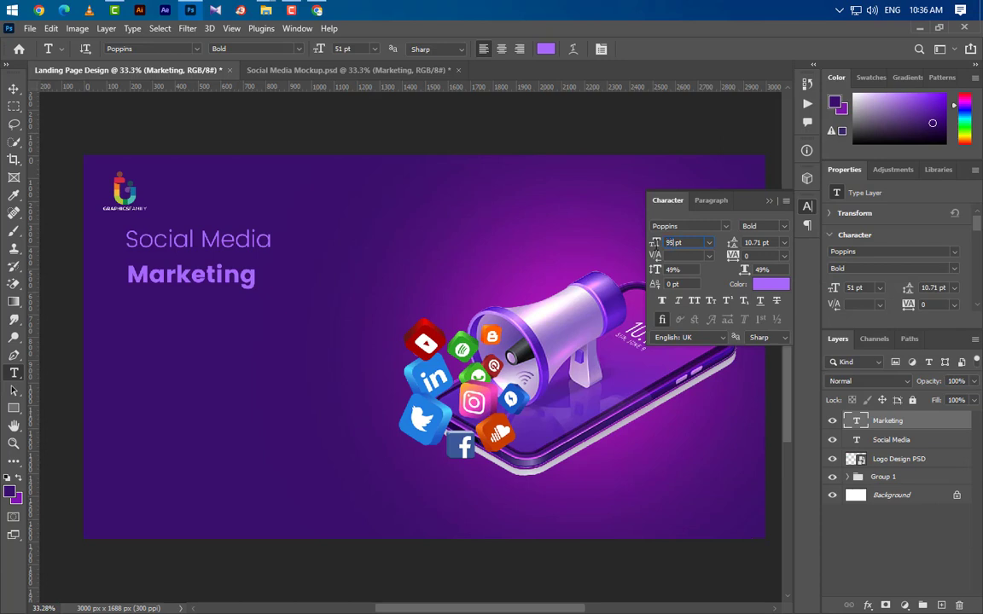
{"action": "key", "text": "Return"}
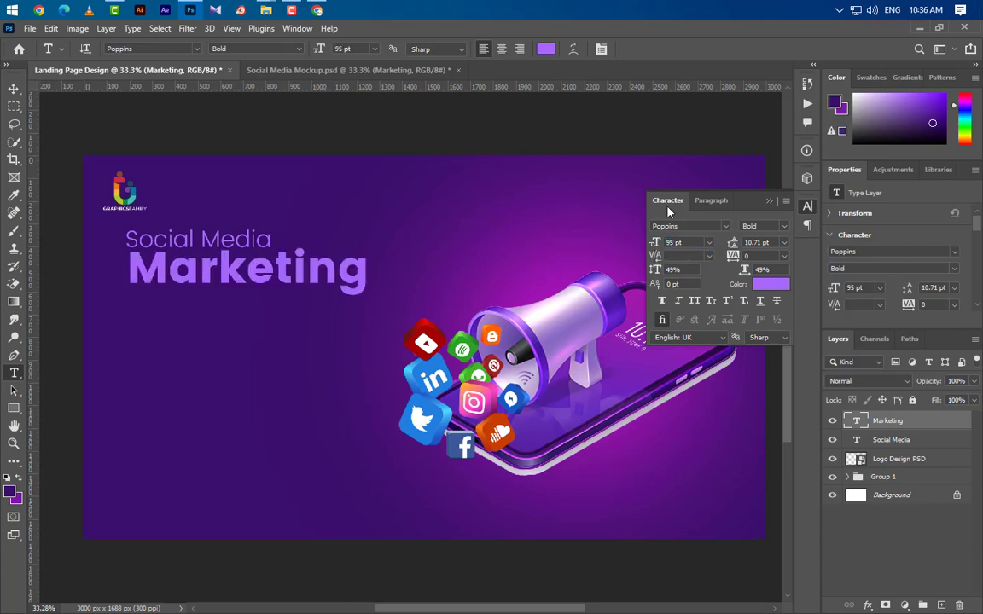
{"action": "left_click", "coordinate": [769, 201]}
{"action": "left_click", "coordinate": [14, 89]}
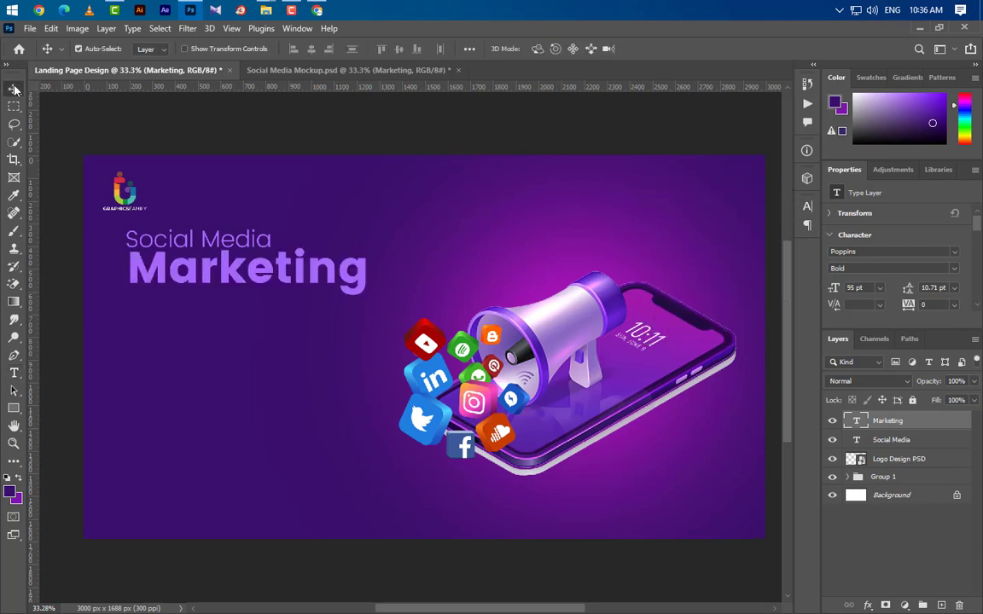
{"action": "left_click_drag", "start_coordinate": [149, 256], "coordinate": [156, 287]}
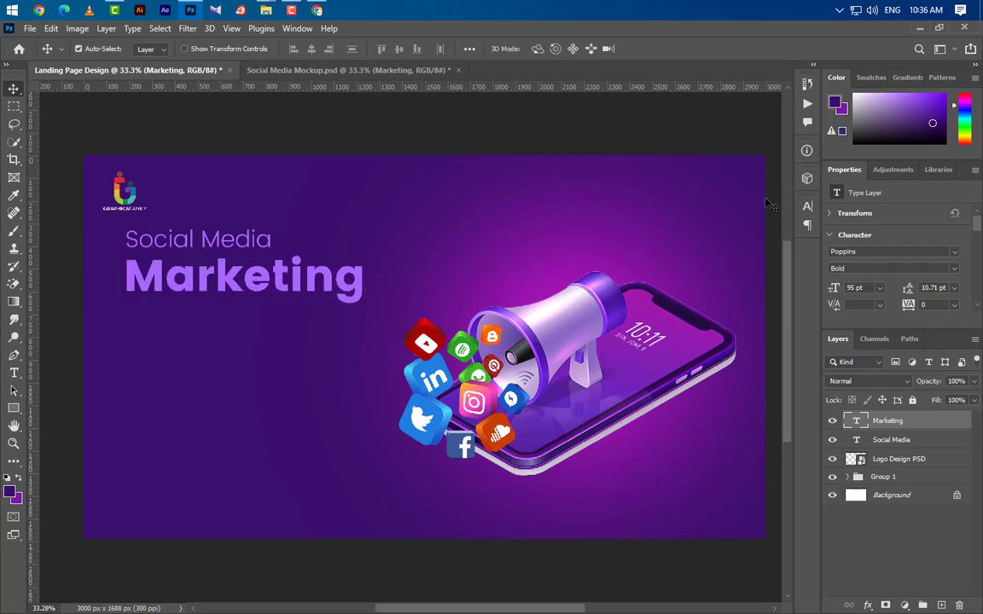
- Change the "Marketing" text color to white (ffffff)
{"action": "left_click", "coordinate": [807, 206]}
{"action": "left_click", "coordinate": [773, 290]}
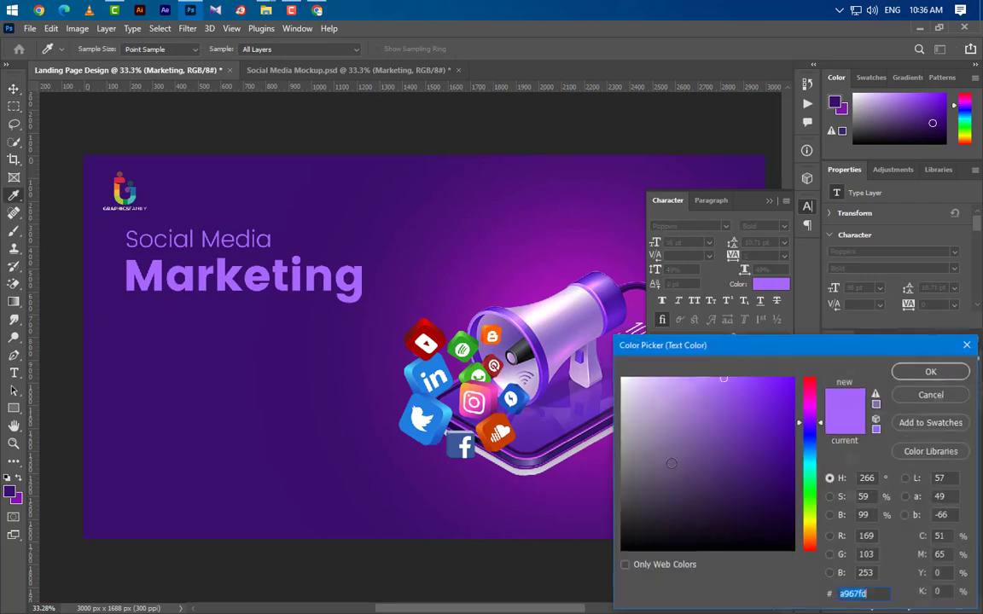
{"action": "type", "text": "ffffff"}
{"action": "left_click", "coordinate": [928, 373]}
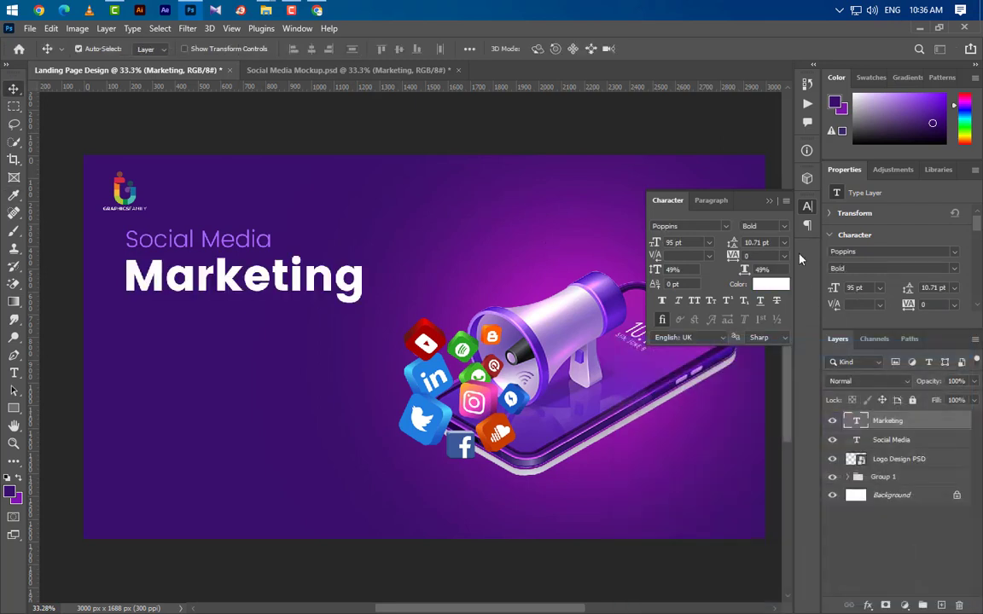
{"action": "left_click", "coordinate": [769, 202]}
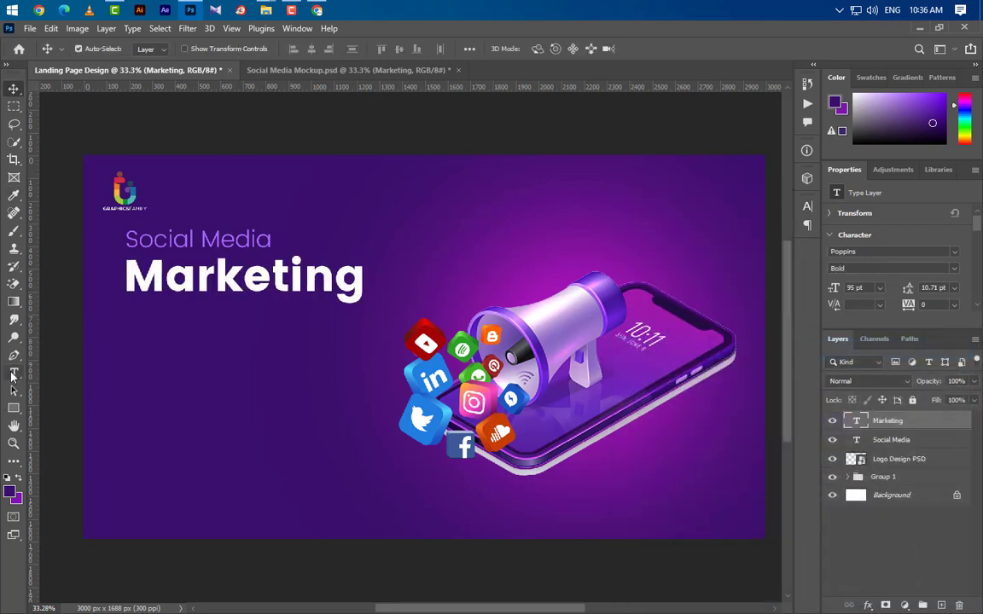
- Add the text "Landing Page" below "Marketing"
{"action": "key", "text": "t"}
{"action": "left_click", "coordinate": [128, 330]}
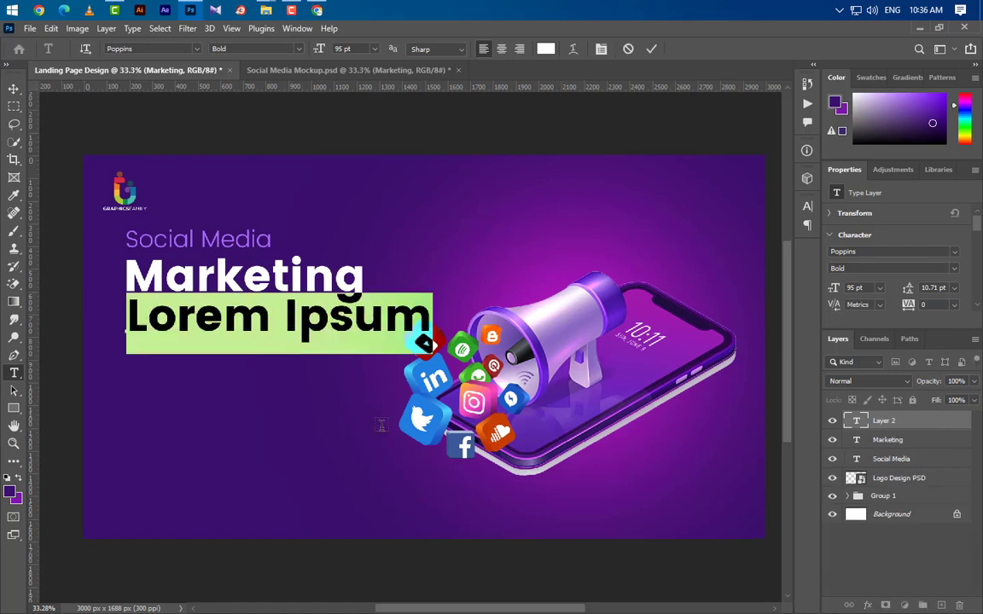
{"action": "type", "text": "Lan"}
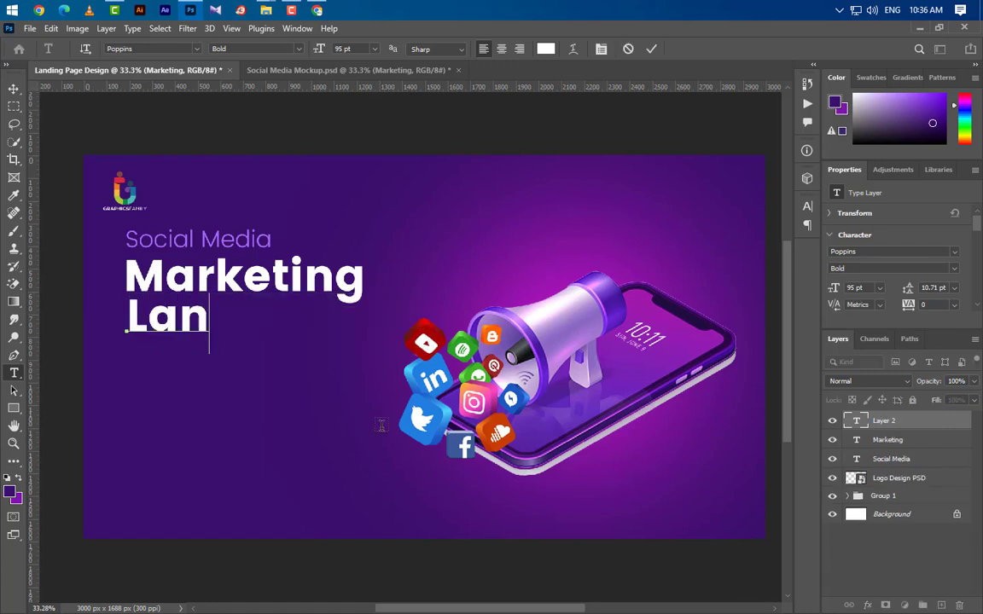
{"action": "type", "text": "ding "}
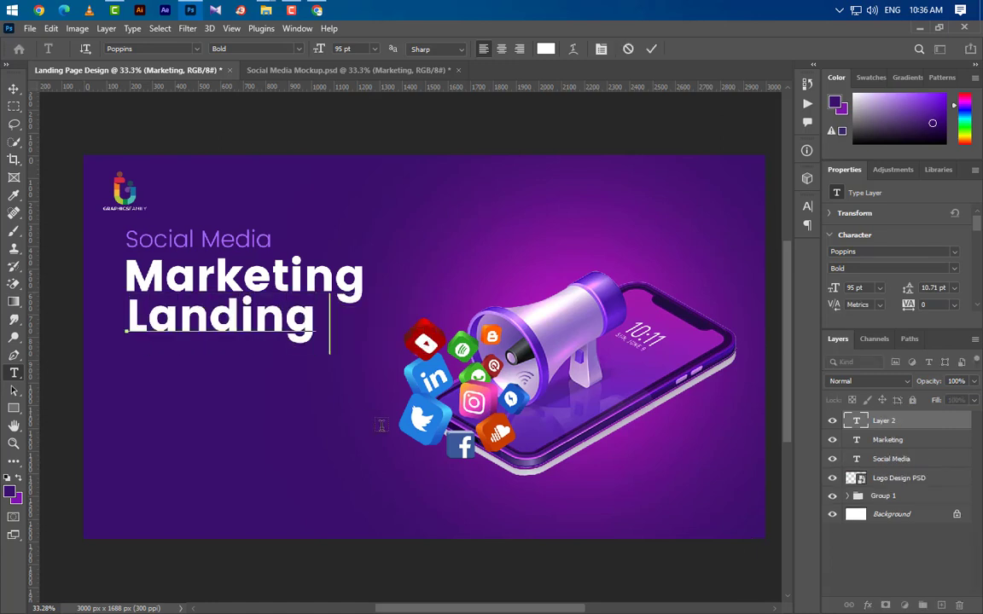
{"action": "type", "text": "Page"}
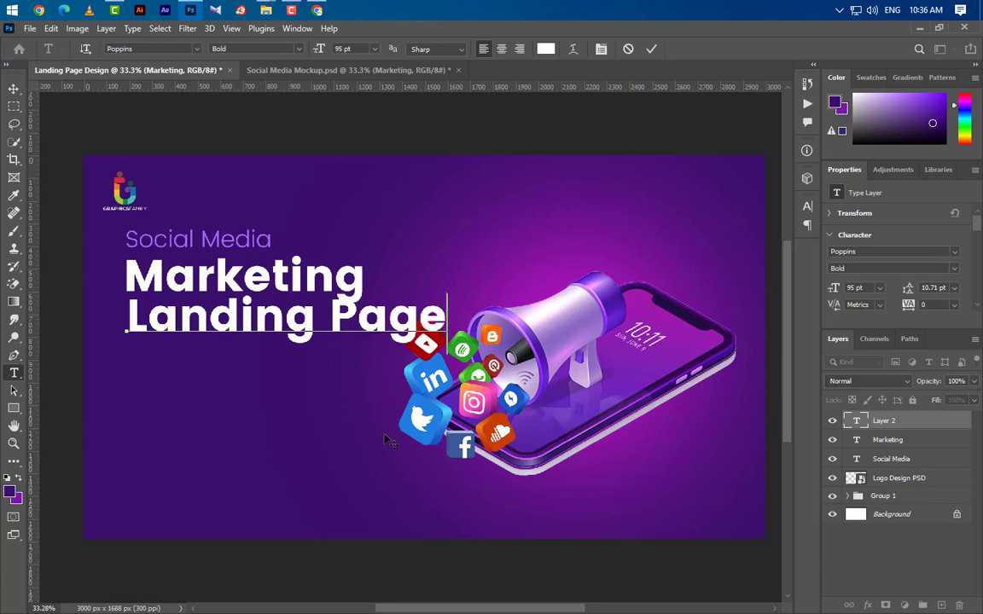
{"action": "left_click", "coordinate": [650, 49]}
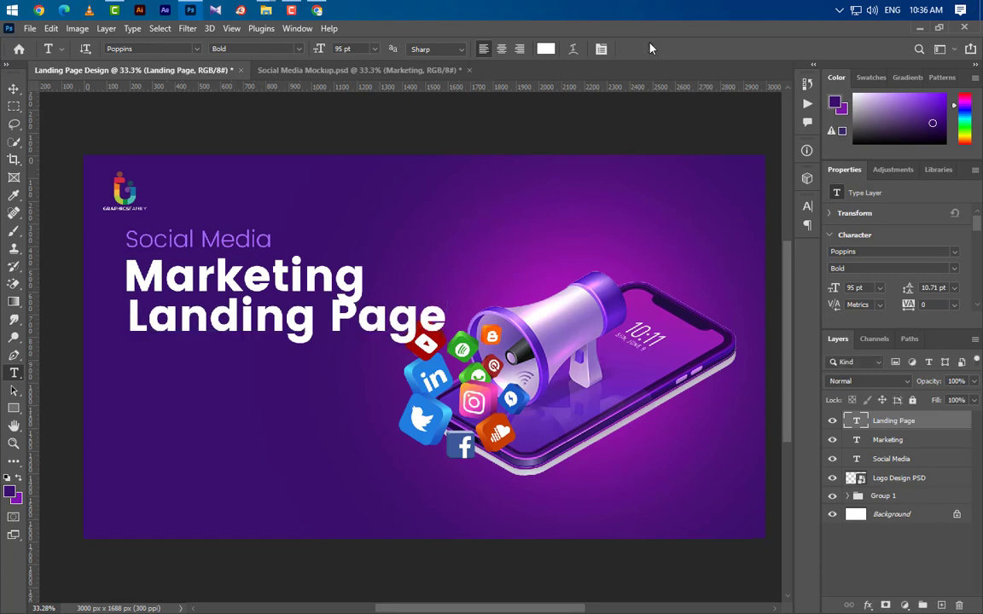
- Set the "Landing Page" text to SemiBold at 58 pt and left-align it closely beneath "Marketing"
{"action": "left_click", "coordinate": [862, 268]}
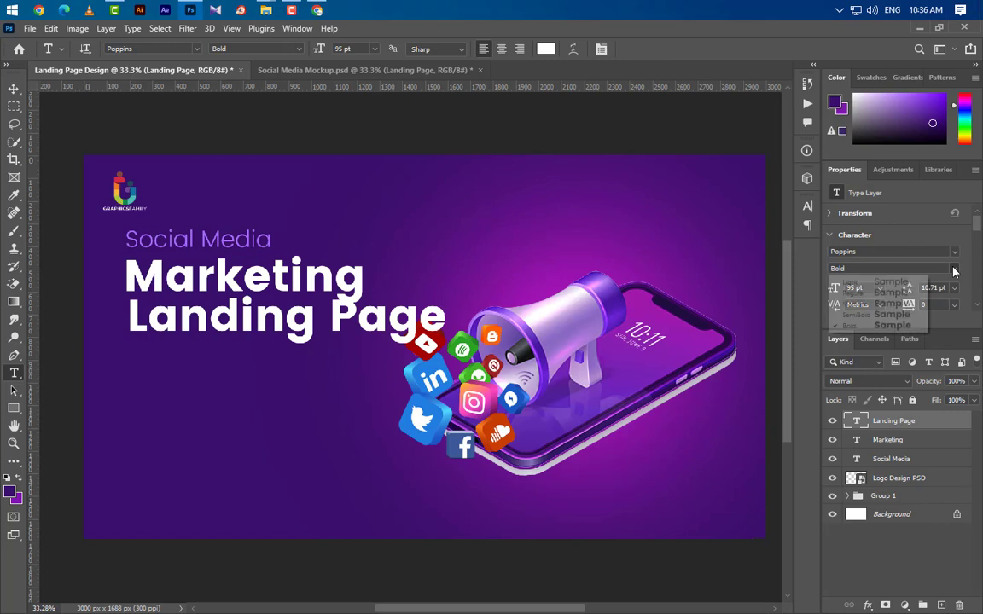
{"action": "left_click", "coordinate": [855, 314]}
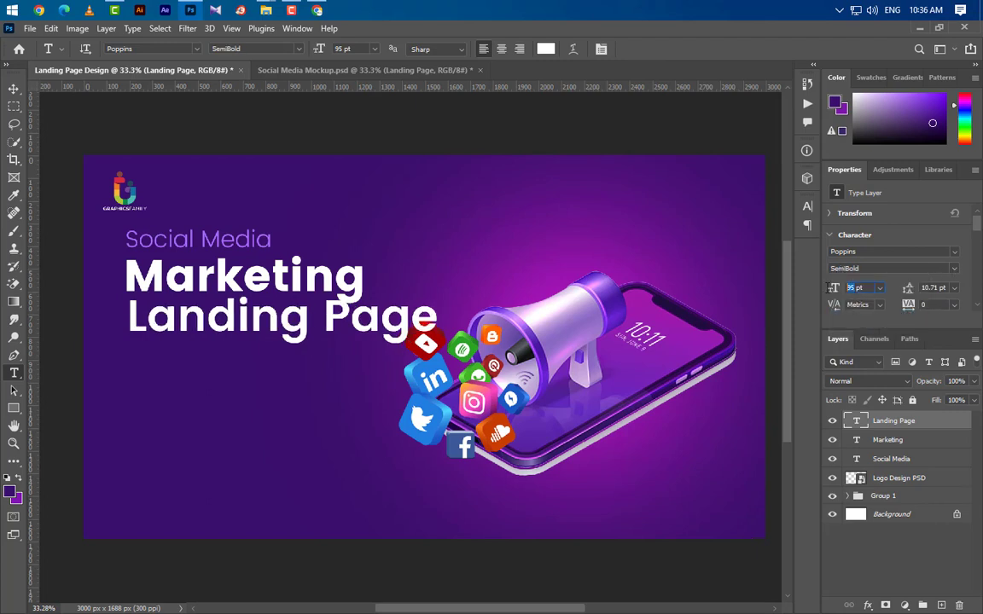
{"action": "type", "text": "58"}
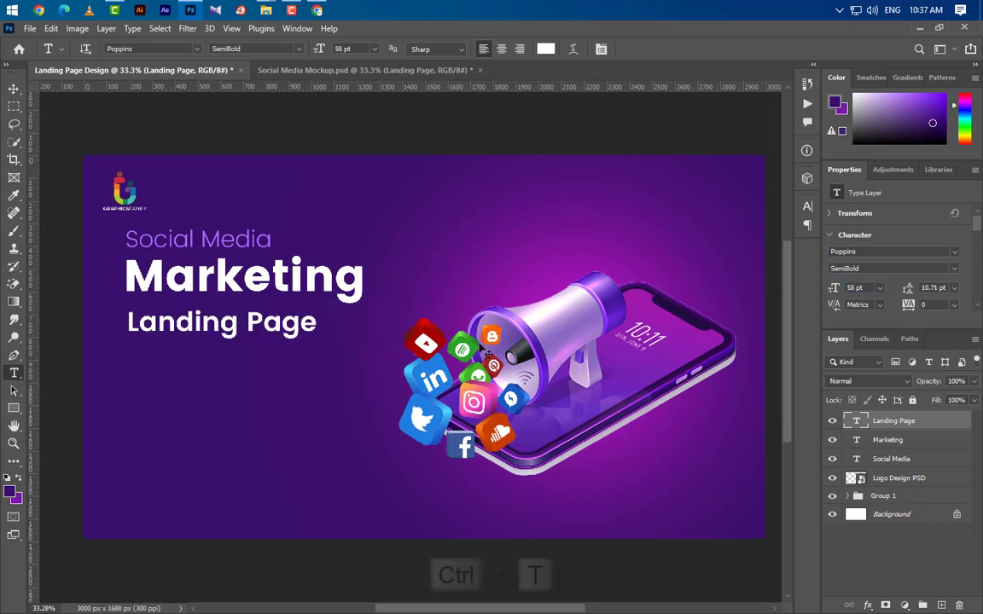
{"action": "key", "text": "ctrl+t"}
{"action": "left_click_drag", "start_coordinate": [229, 342], "coordinate": [226, 327]}
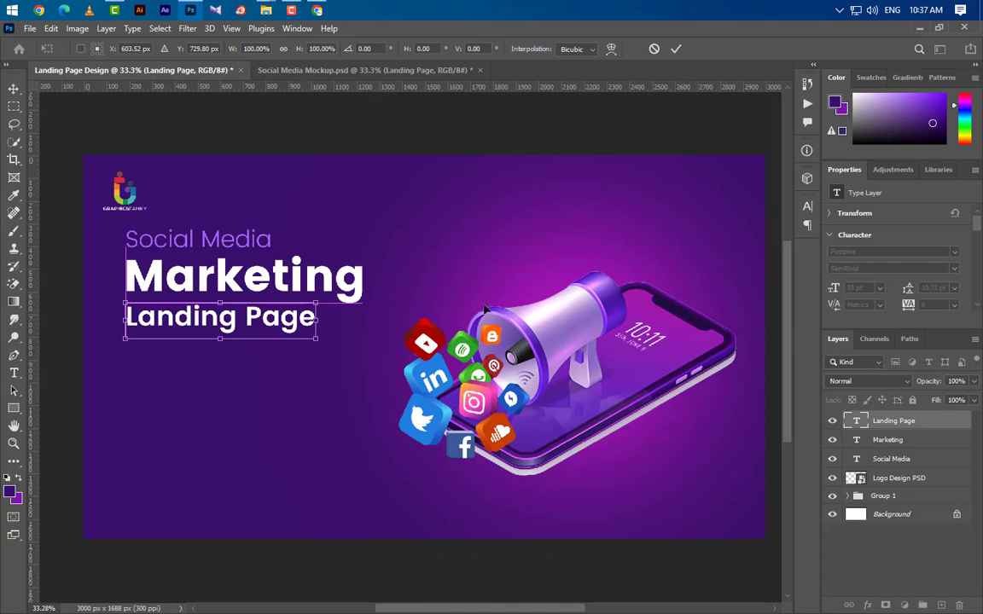
{"action": "left_click", "coordinate": [675, 48]}
{"action": "left_click", "coordinate": [14, 89]}
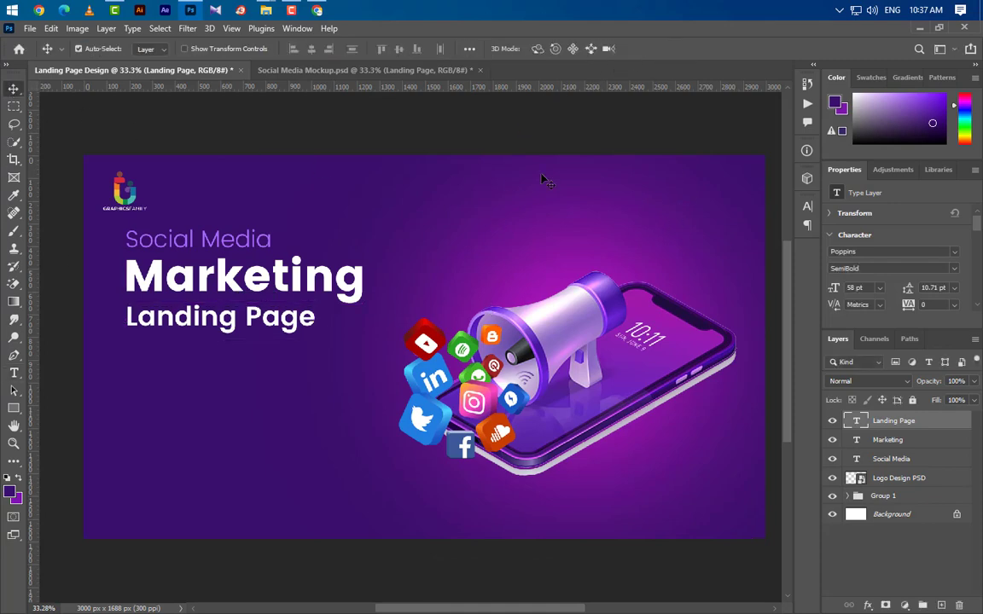
- Draw a thin rectangle about 159 × 7 px just after "Landing Page" and fill it with white (ffffff)
{"action": "scroll", "coordinate": [291, 303], "scroll_direction": "up", "scroll_amount": 7}
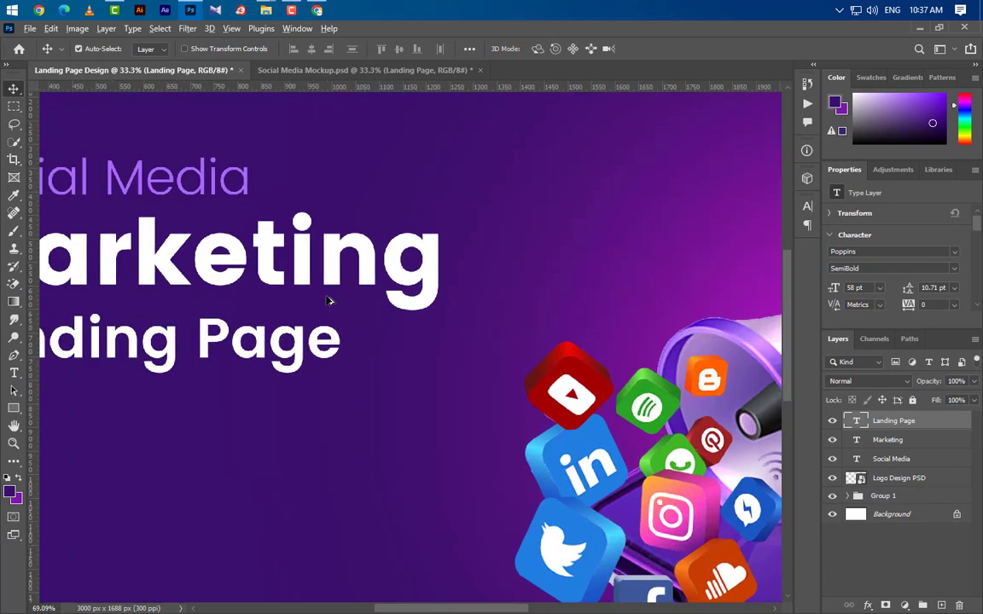
{"action": "left_click", "coordinate": [14, 409]}
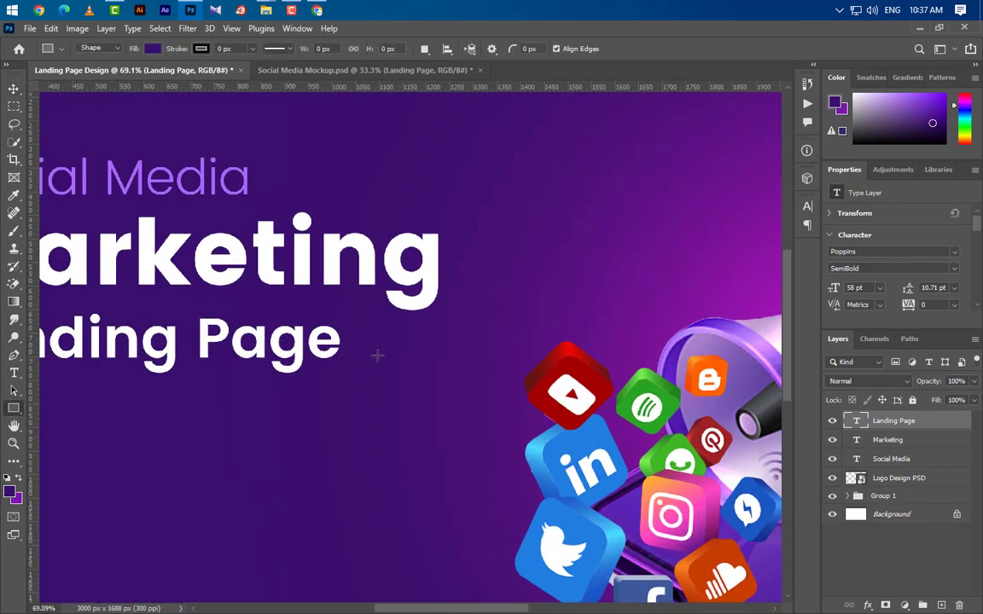
{"action": "left_click_drag", "start_coordinate": [365, 344], "coordinate": [441, 347]}
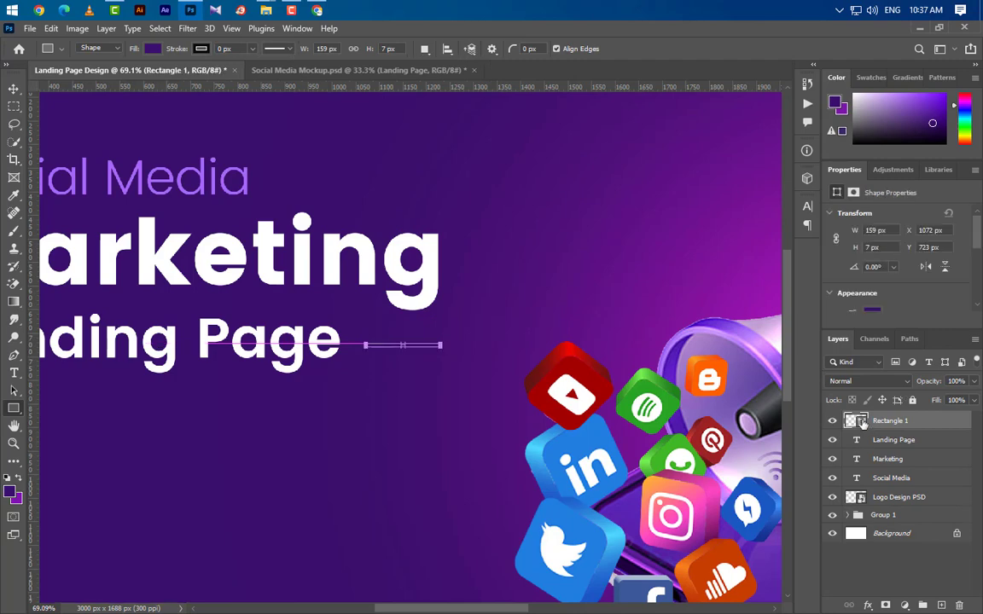
{"action": "double_click", "coordinate": [853, 421]}
{"action": "left_click", "coordinate": [941, 374]}
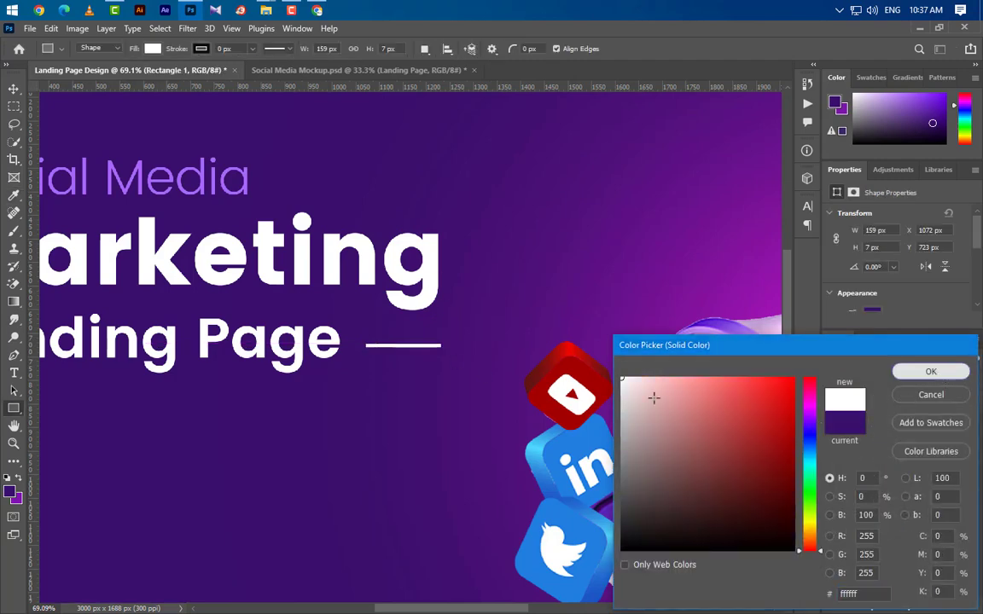
- Nudge the "Landing Page" text and the thin white rectangle together upward, closer to "Marketing"
{"action": "scroll", "coordinate": [392, 368], "scroll_direction": "down", "scroll_amount": 6}
{"action": "key", "text": "v"}
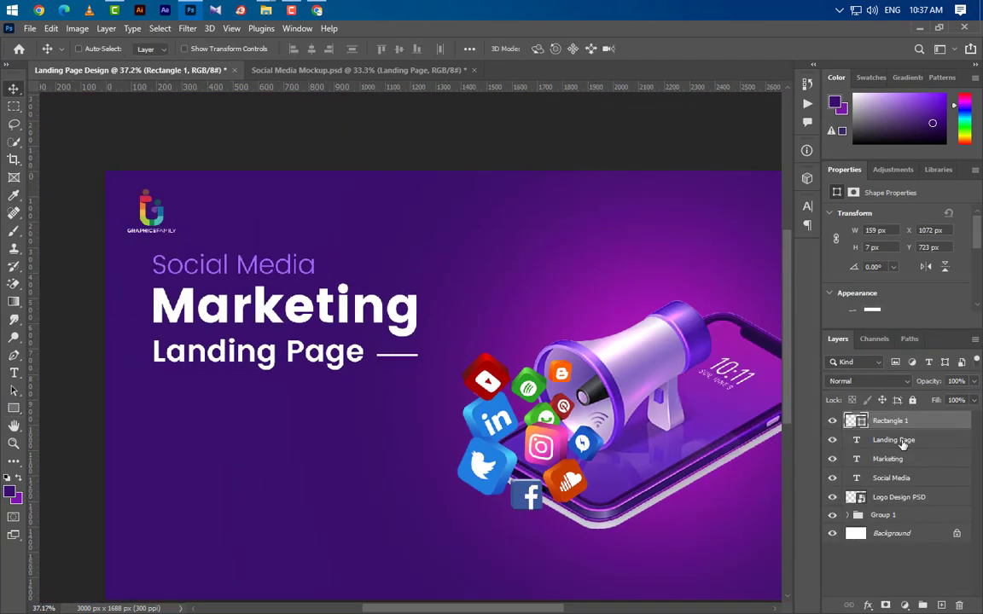
{"action": "left_click", "coordinate": [930, 440], "text": "shift"}
{"action": "key", "text": "Up"}
{"action": "key", "text": "Up"}
{"action": "key", "text": "Up"}
{"action": "key", "text": "Up"}
{"action": "key", "text": "Up"}
{"action": "key", "text": "Up"}
{"action": "key", "text": "Up"}
{"action": "key", "text": "Up"}
{"action": "key", "text": "Up"}
{"action": "key", "text": "Up"}
{"action": "key", "text": "Up"}
{"action": "key", "text": "Up"}
{"action": "key", "text": "Up"}
{"action": "key", "text": "Up"}
{"action": "key", "text": "Up"}
{"action": "key", "text": "Up"}
{"action": "key", "text": "Up"}
{"action": "key", "text": "Up"}
{"action": "key", "text": "Up"}
{"action": "key", "text": "Up"}
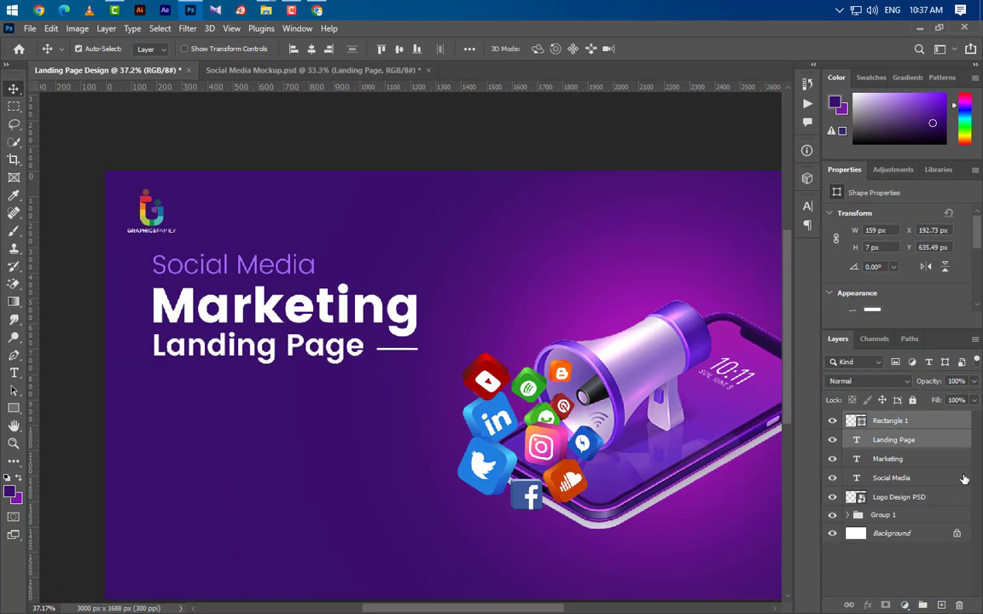
- Add a Lorem ipsum paragraph text box at 21 pt below "Landing Page", on a layer above "Social Media"
{"action": "left_click", "coordinate": [922, 478]}
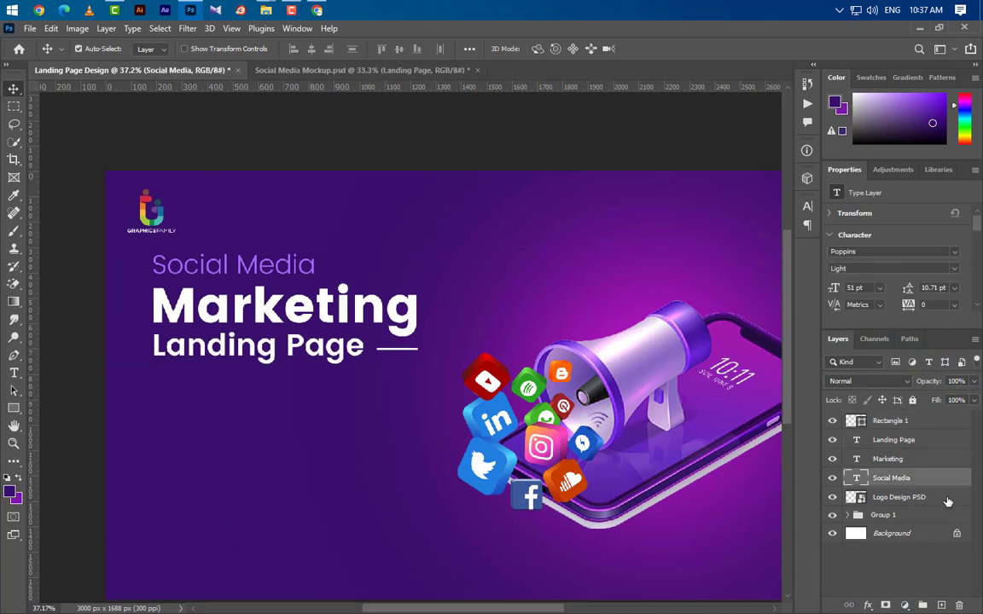
{"action": "key", "text": "t"}
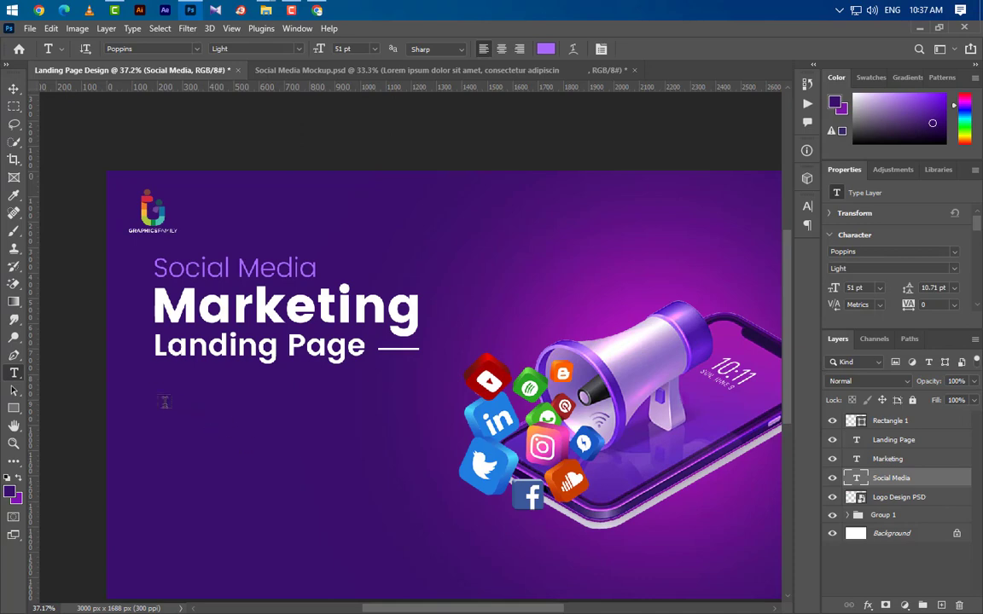
{"action": "left_click_drag", "start_coordinate": [155, 384], "coordinate": [527, 496]}
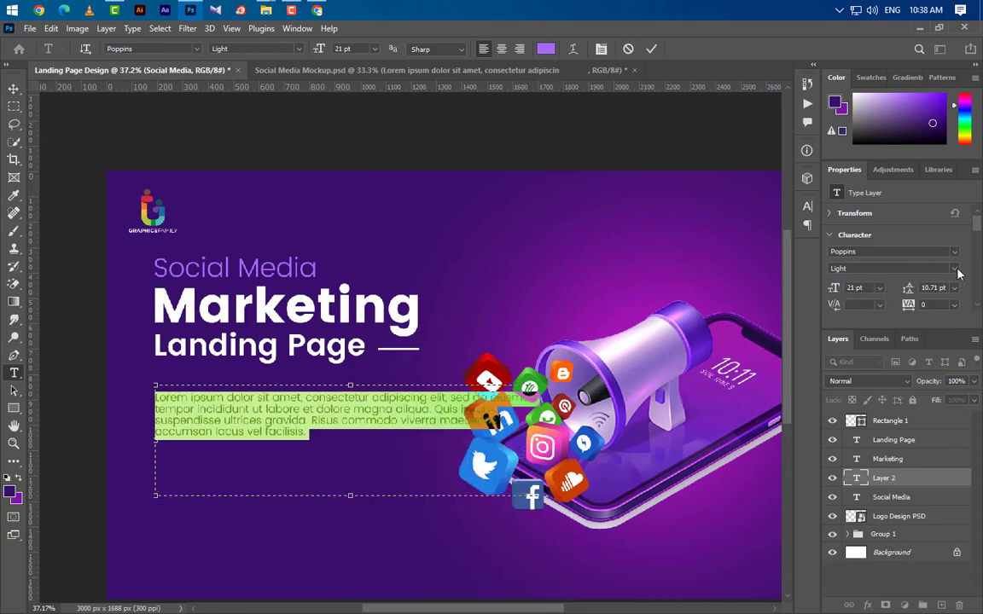
- Set the Lorem ipsum paragraph to Poppins Regular with 14 pt leading
{"action": "left_click", "coordinate": [954, 269]}
{"action": "left_click", "coordinate": [844, 292]}
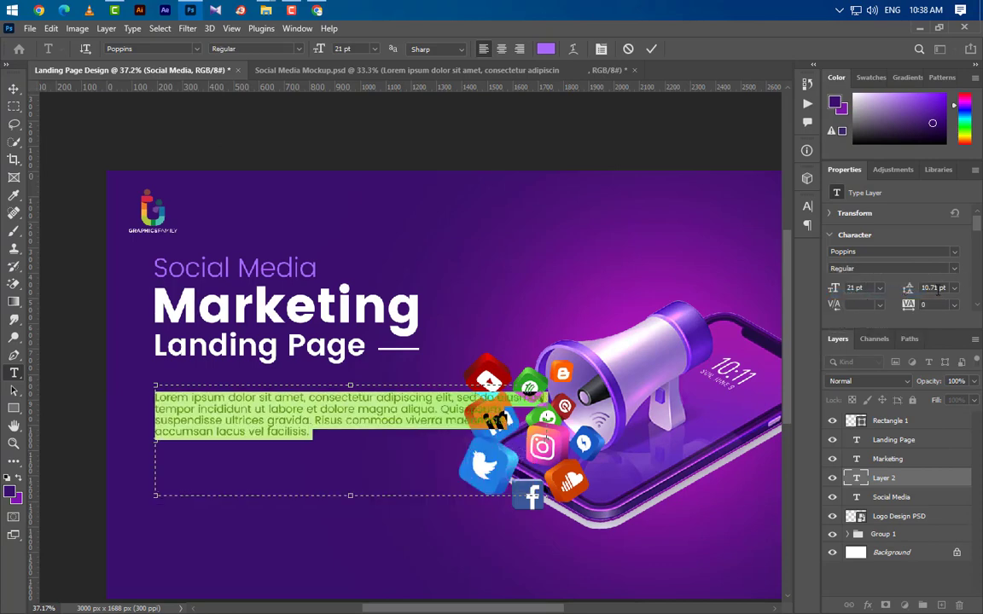
{"action": "left_click", "coordinate": [902, 292]}
{"action": "type", "text": "14"}
{"action": "key", "text": "Return"}
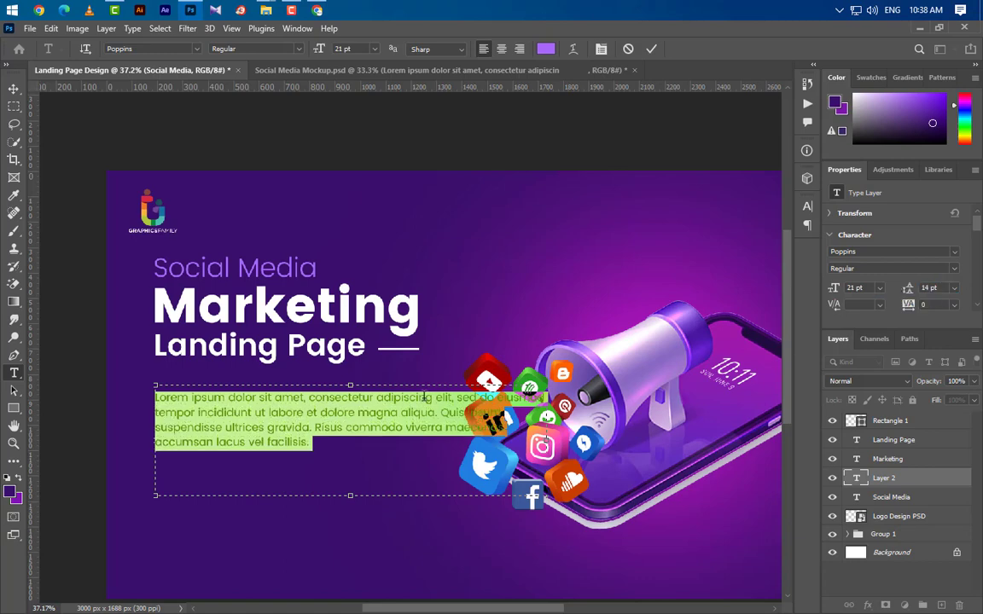
- Break the paragraph's lines after "adipisci", "incid" and "Quis", and shorten its text box to show only three lines
{"action": "left_click", "coordinate": [422, 397]}
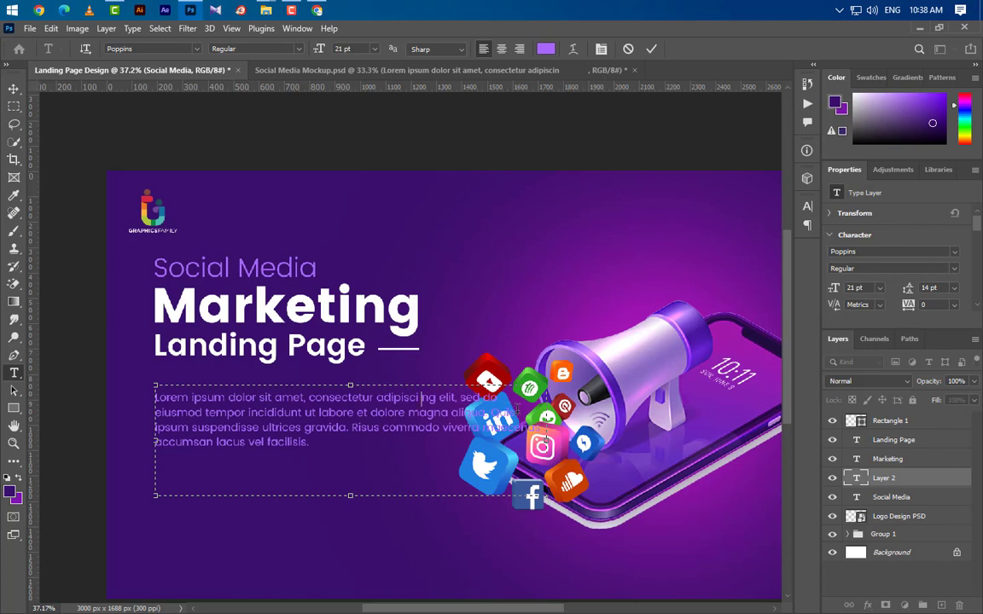
{"action": "key", "text": "Return"}
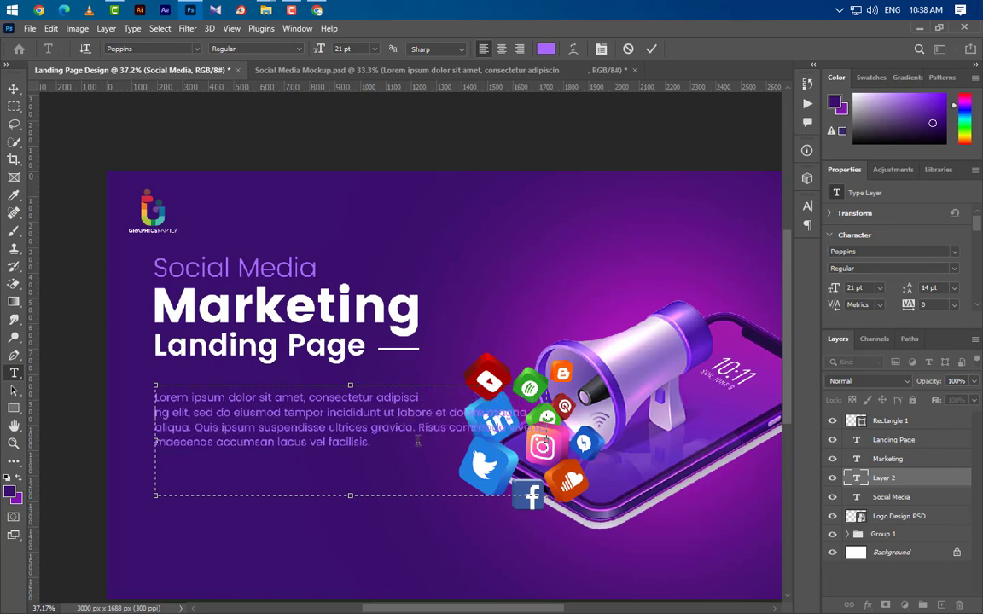
{"action": "left_click", "coordinate": [353, 413]}
{"action": "key", "text": "Return"}
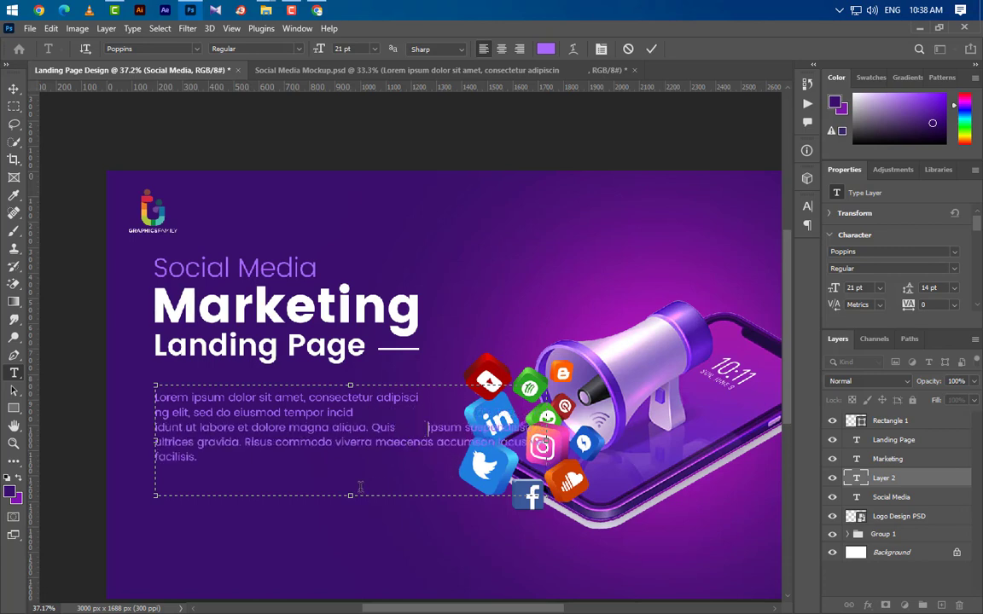
{"action": "key", "text": "Delete"}
{"action": "key", "text": "Delete"}
{"action": "key", "text": "Delete"}
{"action": "key", "text": "Delete"}
{"action": "key", "text": "Delete"}
{"action": "key", "text": "Delete"}
{"action": "key", "text": "Return"}
{"action": "type", "text": "ipsum suspendisse ultrices gravida. Risus commodo viverra maecen"}
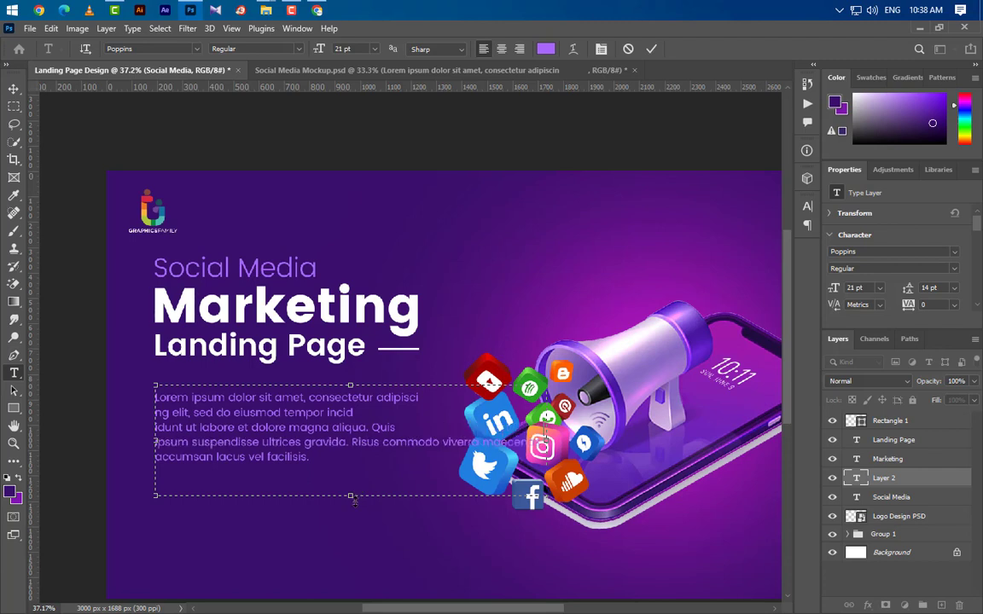
{"action": "left_click_drag", "start_coordinate": [354, 502], "coordinate": [352, 439]}
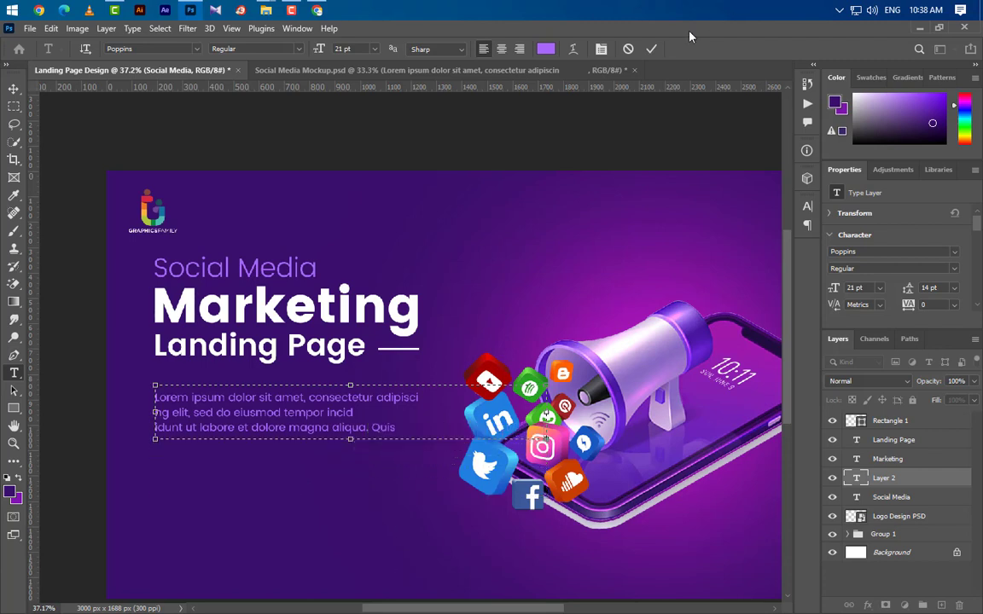
{"action": "left_click", "coordinate": [964, 476]}
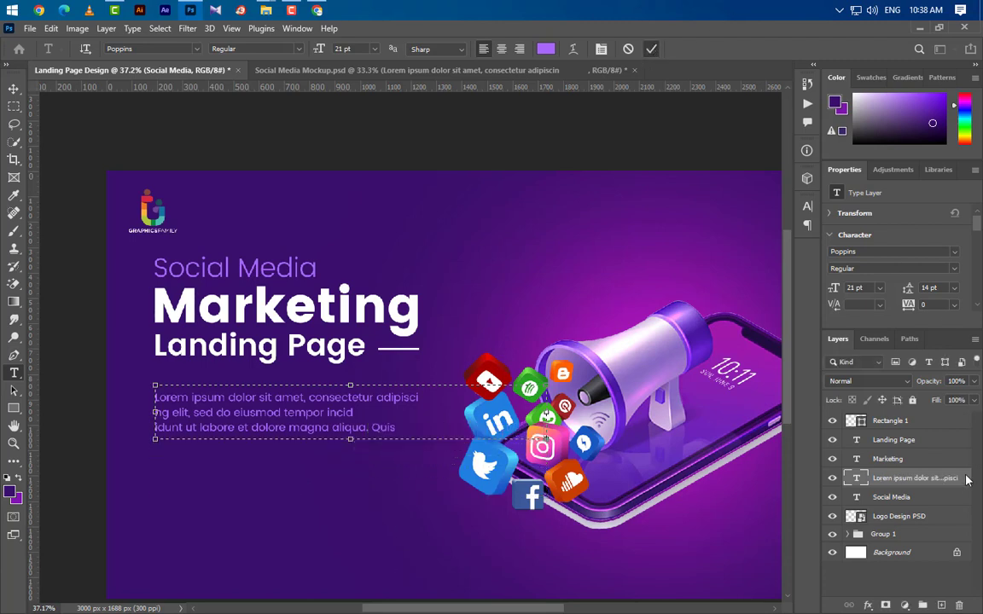
- Change the Lorem ipsum paragraph's text color to white
{"action": "left_click", "coordinate": [807, 206]}
{"action": "left_click", "coordinate": [771, 284]}
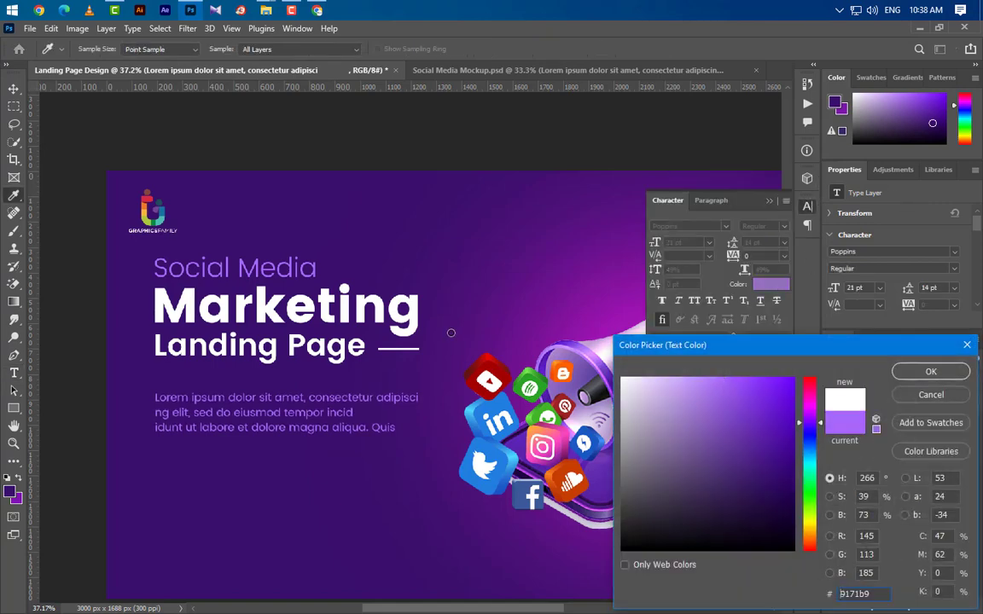
{"action": "left_click", "coordinate": [930, 372]}
{"action": "left_click", "coordinate": [770, 200]}
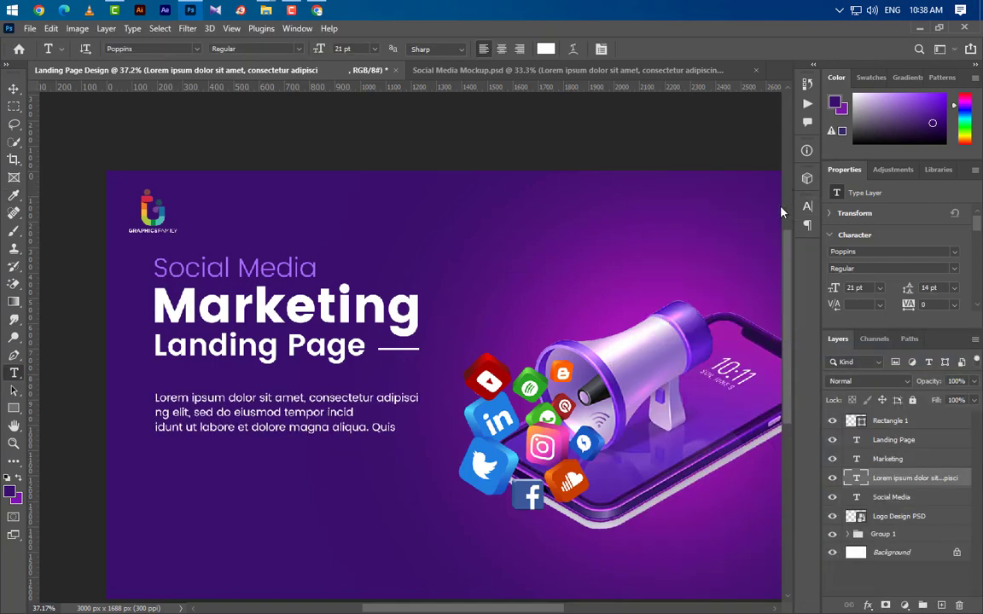
- Nudge the Lorem ipsum paragraph slightly upward, closer to "Landing Page"
{"action": "left_click", "coordinate": [13, 89]}
{"action": "key", "text": "Up"}
{"action": "key", "text": "Up"}
{"action": "key", "text": "Up"}
{"action": "key", "text": "Up"}
{"action": "key", "text": "Up"}
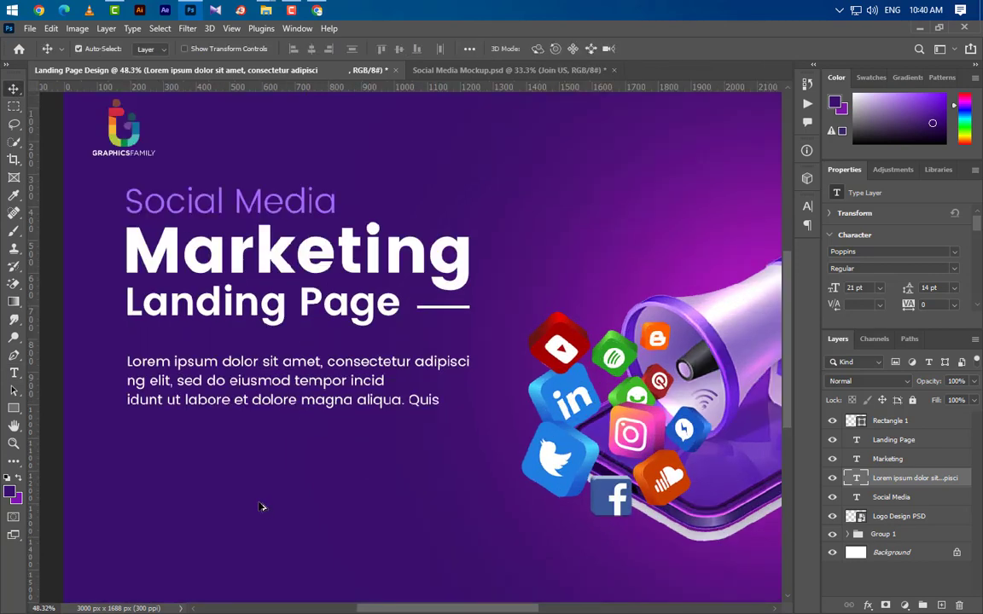
- Add the text "Join us" below the Lorem ipsum paragraph
{"action": "scroll", "coordinate": [262, 510], "scroll_direction": "up", "scroll_amount": 3}
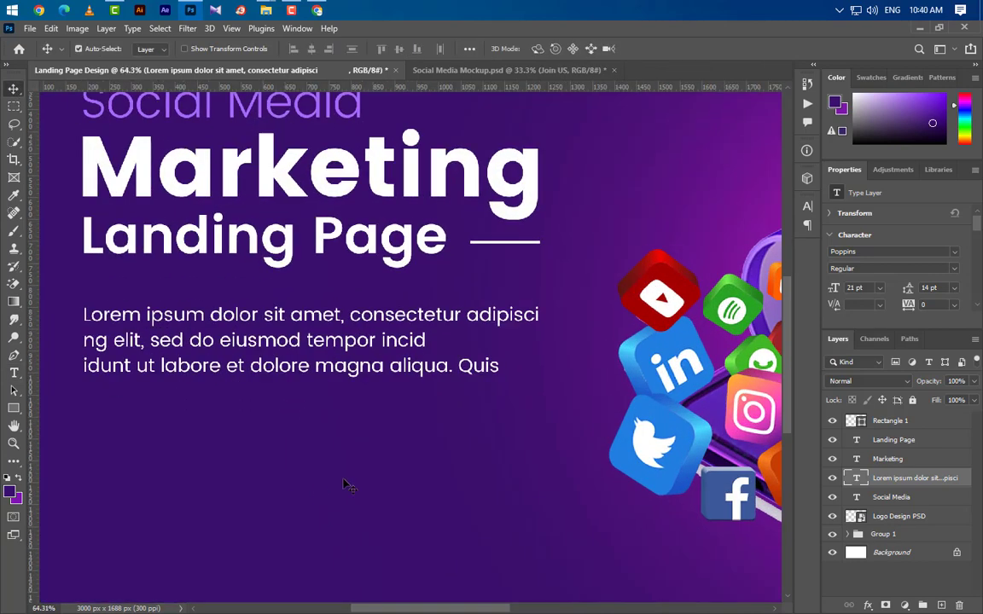
{"action": "left_click", "coordinate": [14, 372]}
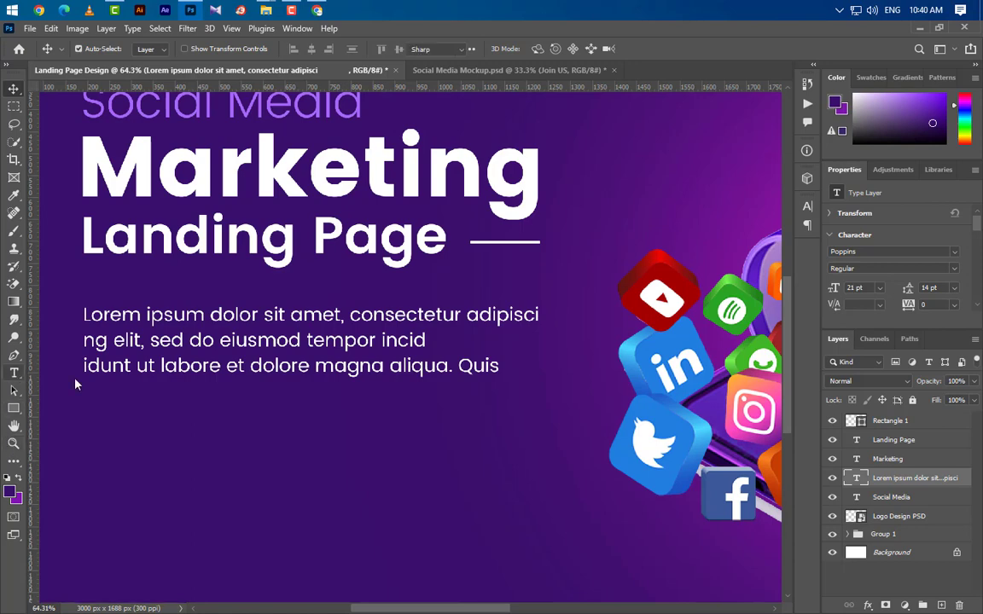
{"action": "left_click", "coordinate": [129, 438]}
{"action": "key", "text": "ctrl+a"}
{"action": "key", "text": "BackSpace"}
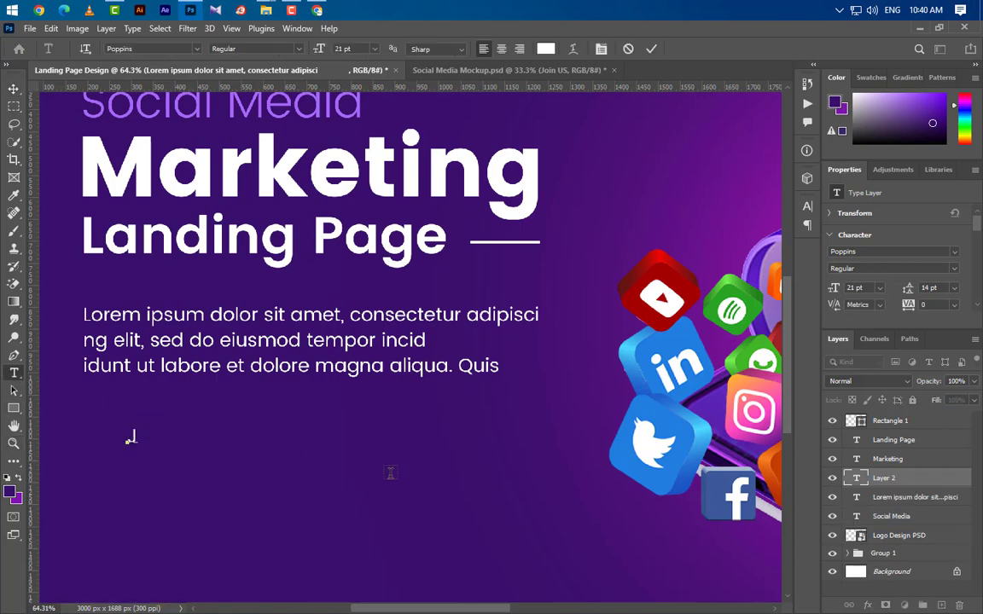
{"action": "type", "text": "Join us"}
{"action": "left_click", "coordinate": [651, 47]}
- Format the "Join us" text in all caps at 30 pt with the SemiBold style
{"action": "left_click", "coordinate": [807, 205]}
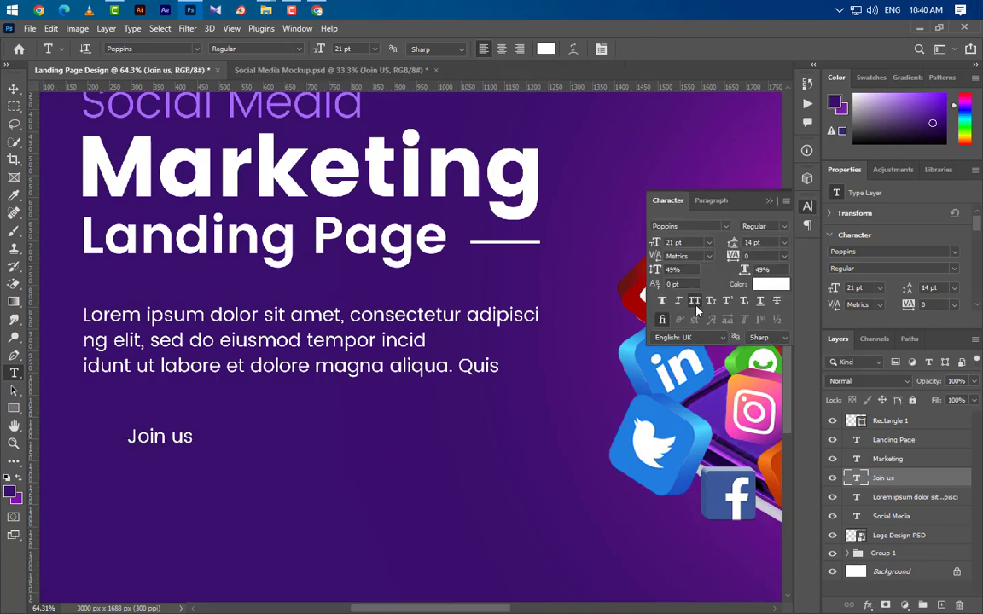
{"action": "left_click", "coordinate": [695, 301]}
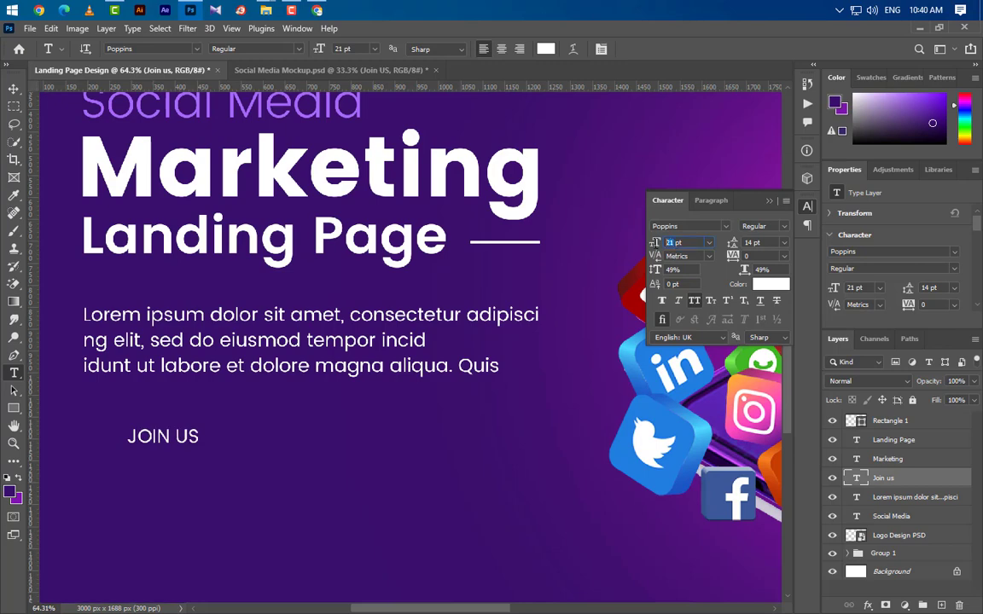
{"action": "left_click", "coordinate": [668, 243]}
{"action": "type", "text": "30"}
{"action": "key", "text": "Return"}
{"action": "left_click", "coordinate": [783, 226]}
{"action": "left_click", "coordinate": [767, 271]}
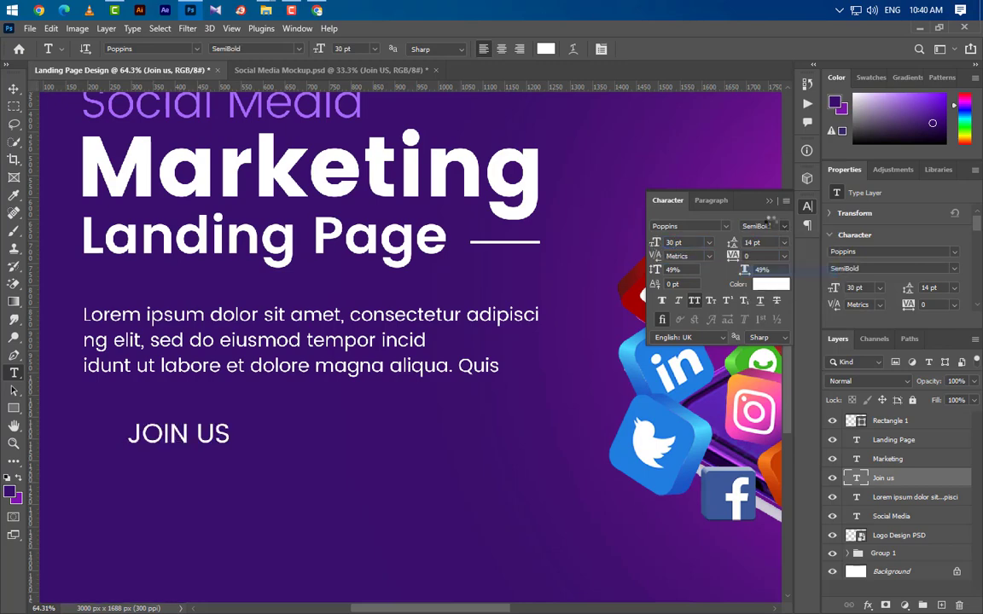
- Draw a rectangle about 341 × 121 px around "Join us", round its corners to 60.5 px and place its layer beneath the text
{"action": "left_click", "coordinate": [14, 408]}
{"action": "left_click_drag", "start_coordinate": [108, 408], "coordinate": [260, 460]}
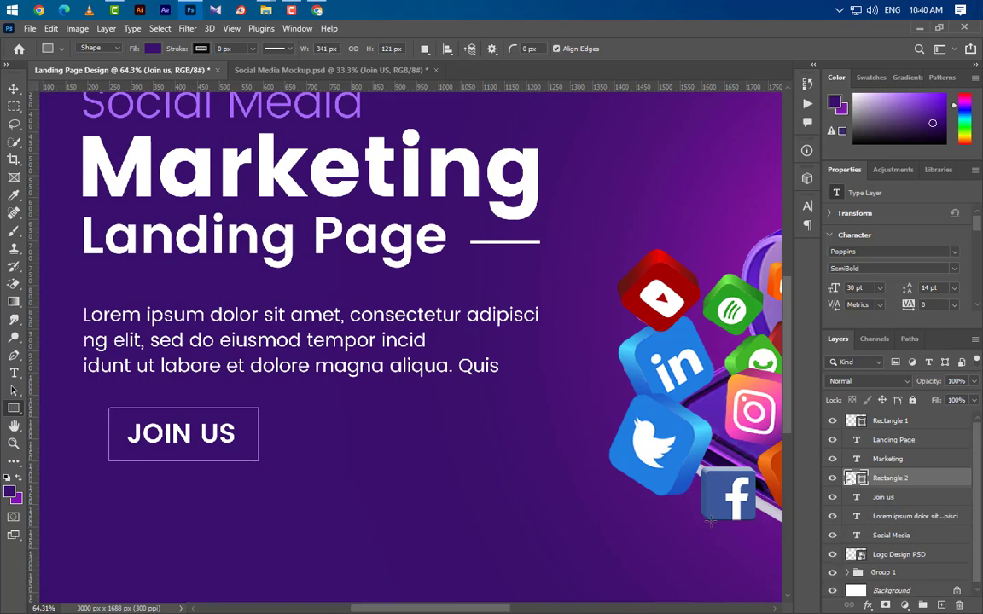
{"action": "scroll", "coordinate": [926, 256], "scroll_direction": "down", "scroll_amount": 3}
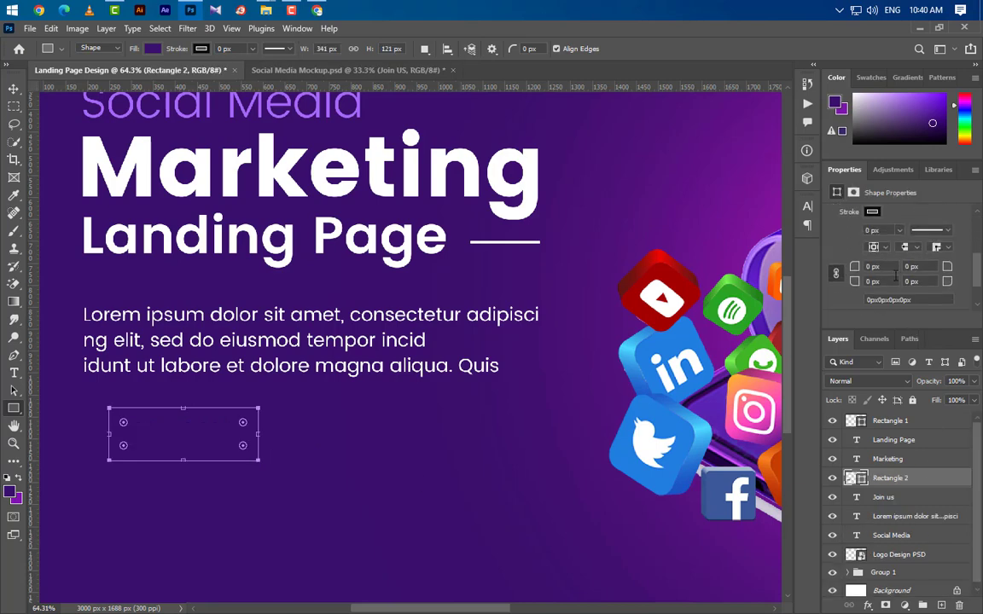
{"action": "left_click_drag", "start_coordinate": [854, 266], "coordinate": [980, 266]}
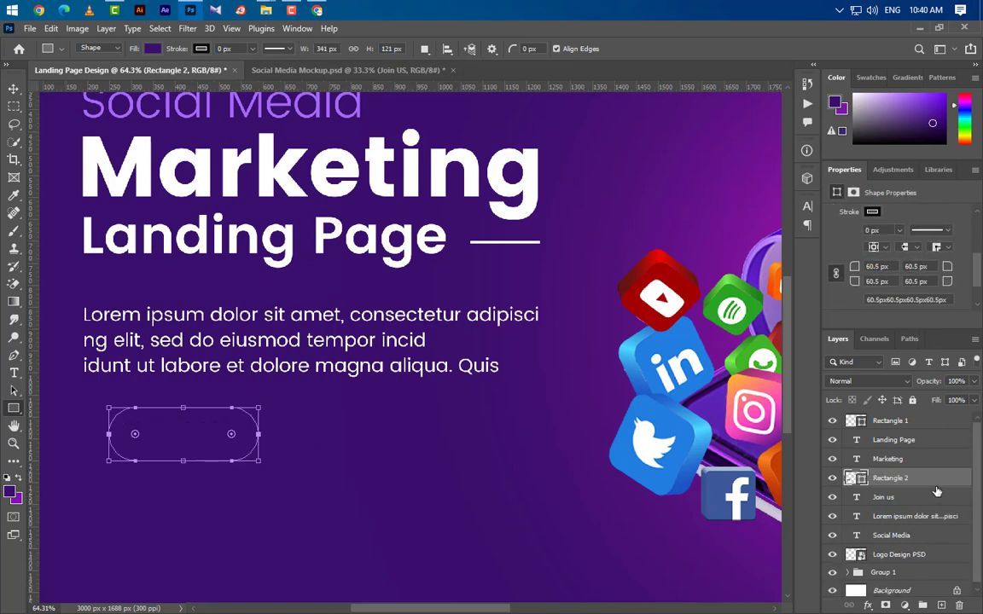
{"action": "left_click_drag", "start_coordinate": [936, 486], "coordinate": [940, 507]}
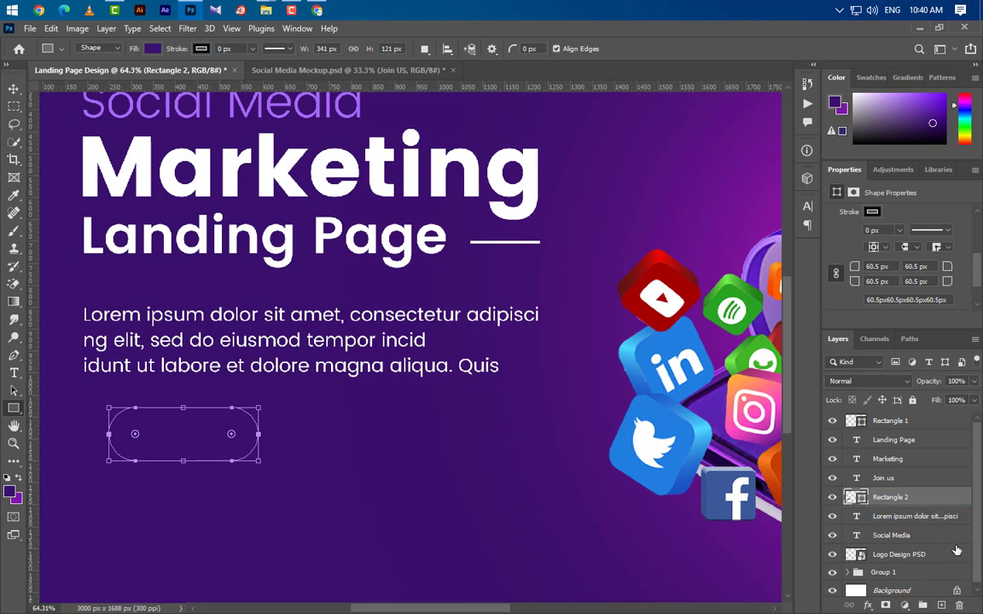
- Add a gradient overlay to the button shape, with the starting color stop at 0% in a purple slightly lighter than 39106b
{"action": "double_click", "coordinate": [940, 506]}
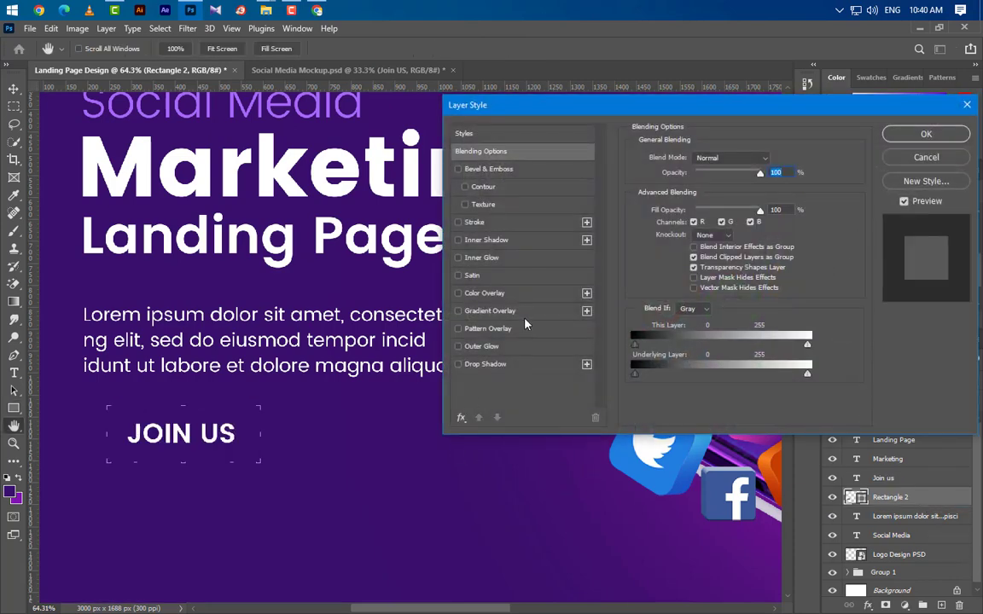
{"action": "left_click", "coordinate": [512, 312]}
{"action": "left_click", "coordinate": [726, 191]}
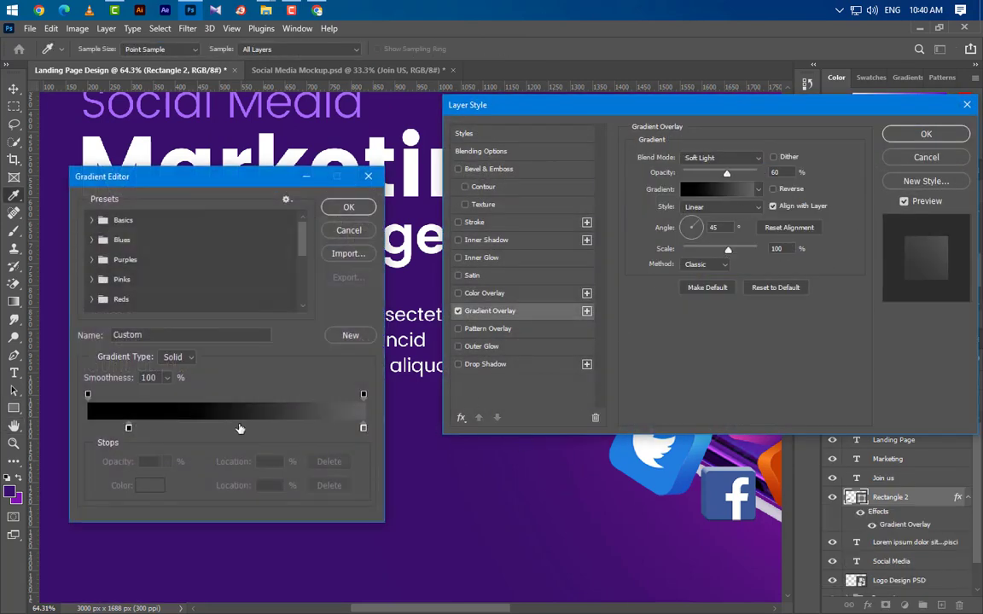
{"action": "left_click_drag", "start_coordinate": [128, 427], "coordinate": [83, 449]}
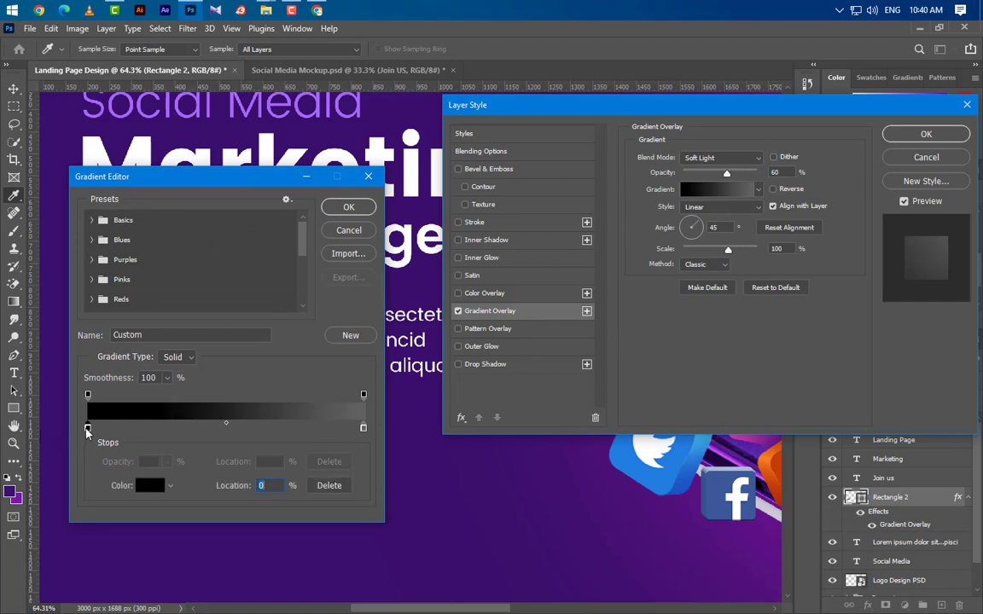
{"action": "left_click", "coordinate": [11, 493]}
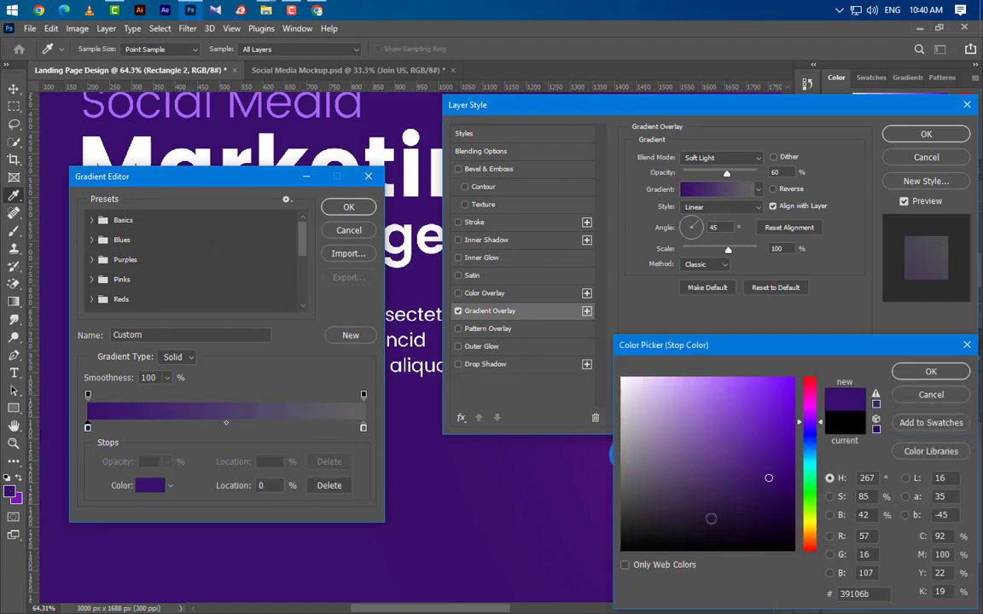
{"action": "left_click", "coordinate": [757, 465]}
{"action": "left_click", "coordinate": [958, 372]}
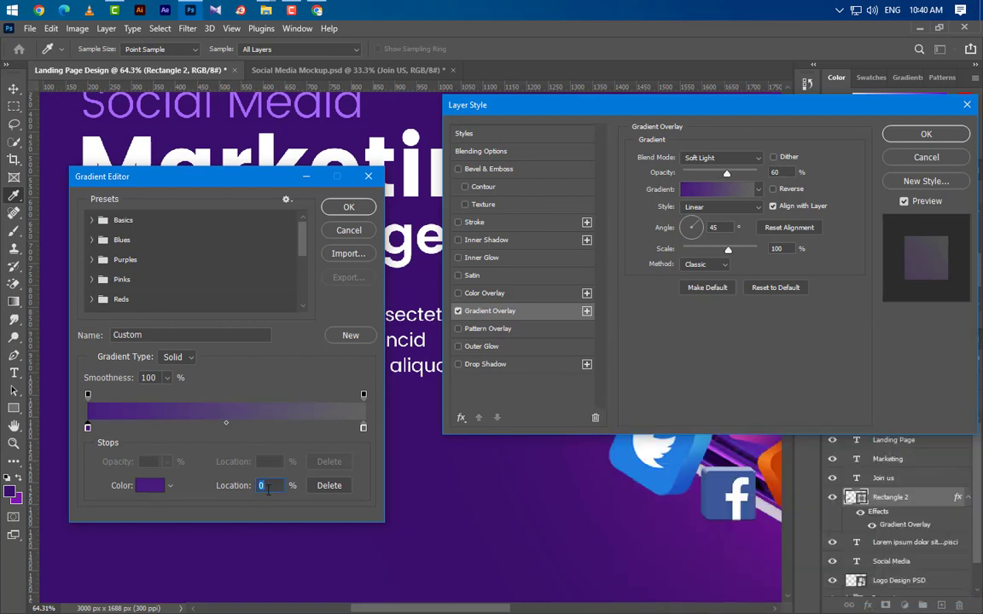
- Color the gradient's end stop at 100% a violet slightly brighter than 7f15b0 and accept the gradient
{"action": "left_click", "coordinate": [363, 428]}
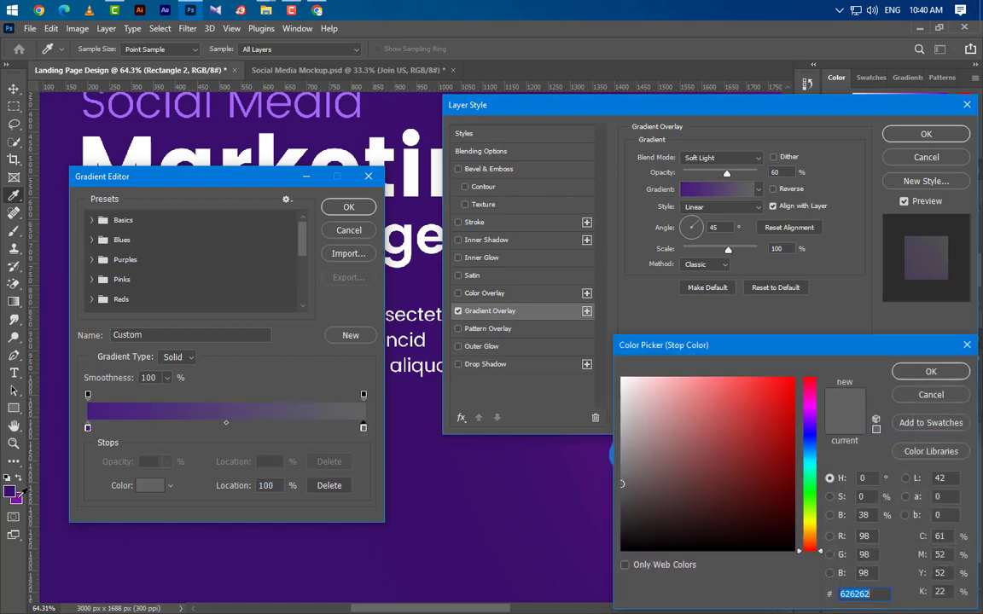
{"action": "left_click", "coordinate": [17, 500]}
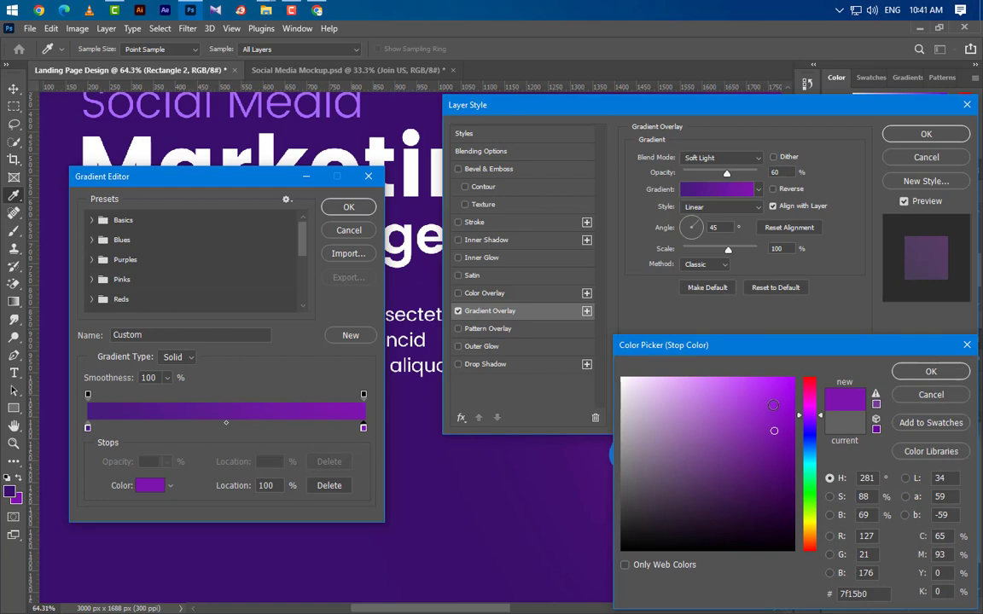
{"action": "left_click", "coordinate": [772, 406]}
{"action": "left_click", "coordinate": [931, 372]}
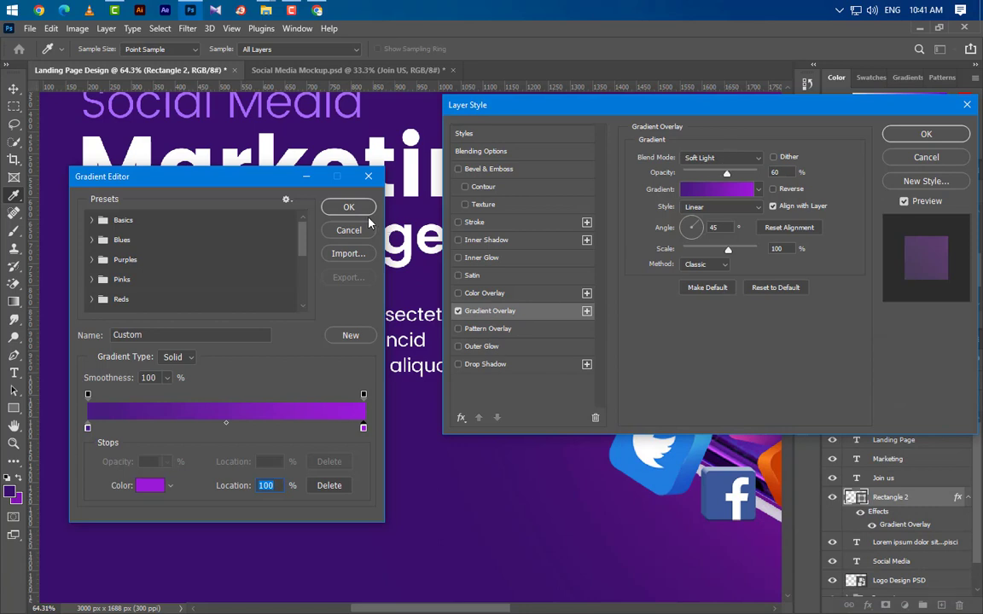
{"action": "left_click", "coordinate": [334, 205]}
- Set the gradient overlay's blend mode to Normal and its opacity to 100%
{"action": "left_click", "coordinate": [725, 158]}
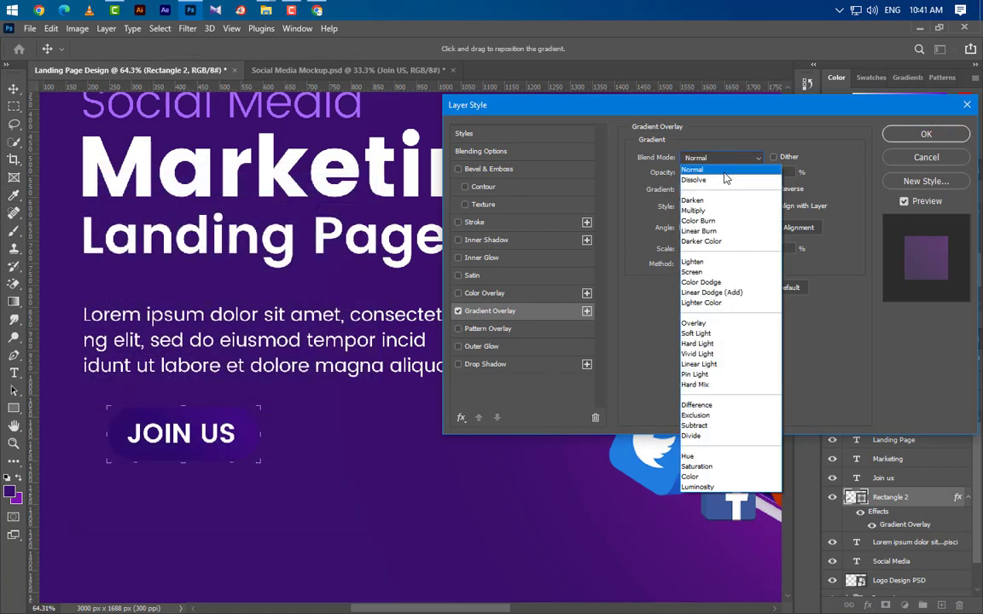
{"action": "left_click", "coordinate": [693, 170]}
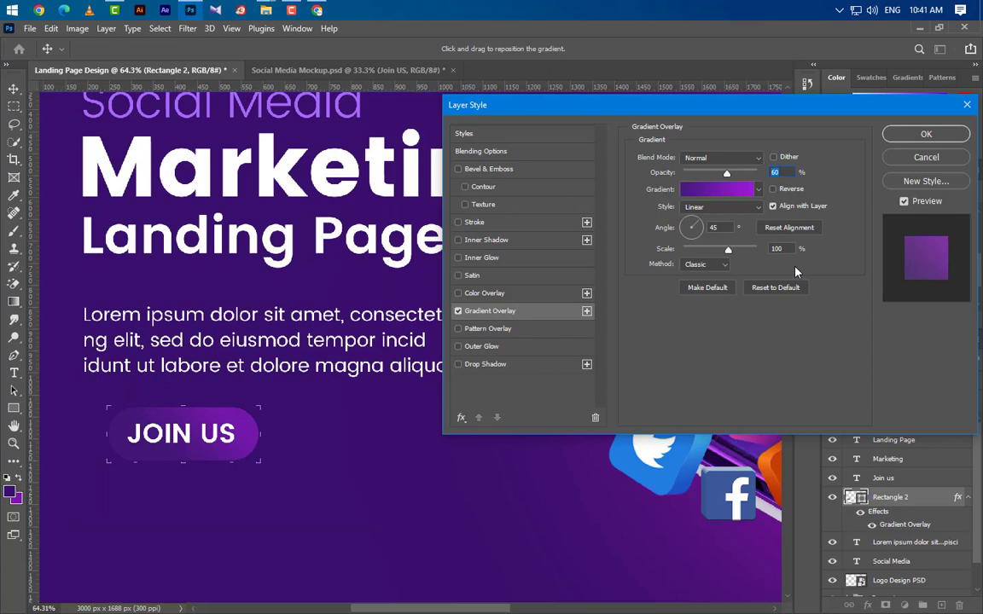
{"action": "type", "text": "100"}
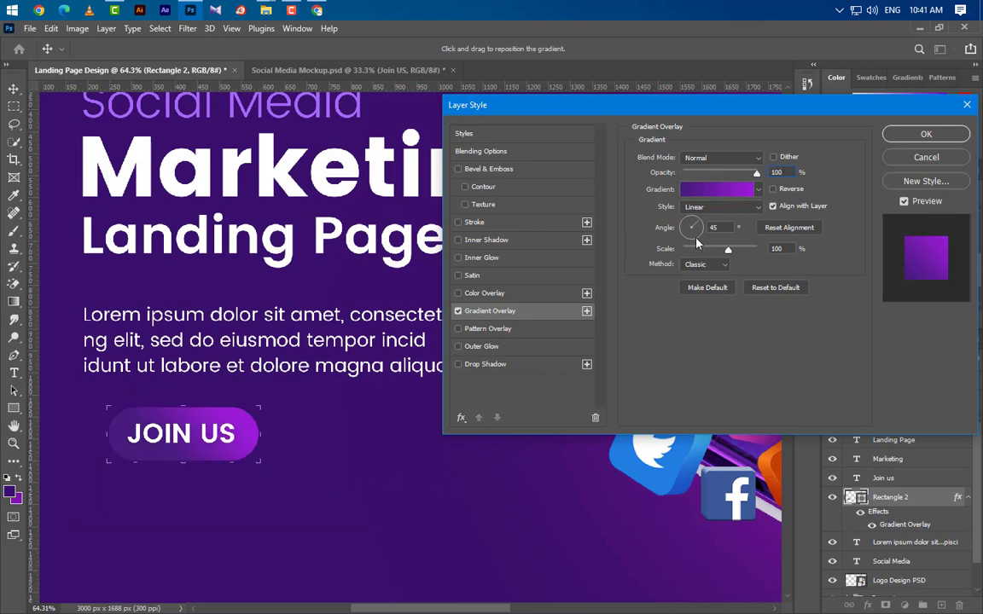
- Accept the button's gradient overlay and add a black drop shadow with the Normal blend mode to the button shape
{"action": "left_click", "coordinate": [774, 249]}
{"action": "left_click", "coordinate": [926, 135]}
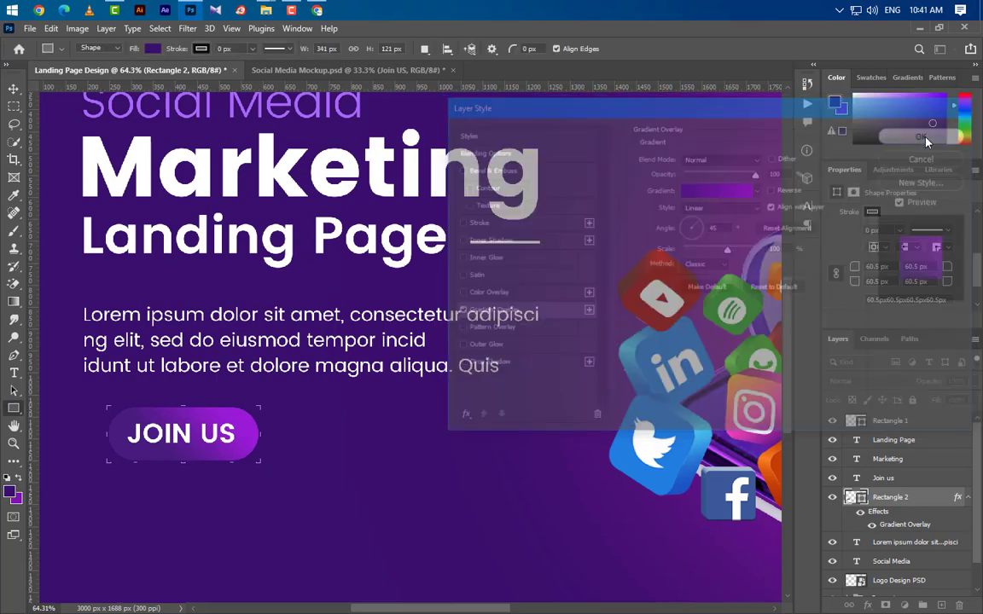
{"action": "double_click", "coordinate": [934, 505]}
{"action": "left_click", "coordinate": [508, 365]}
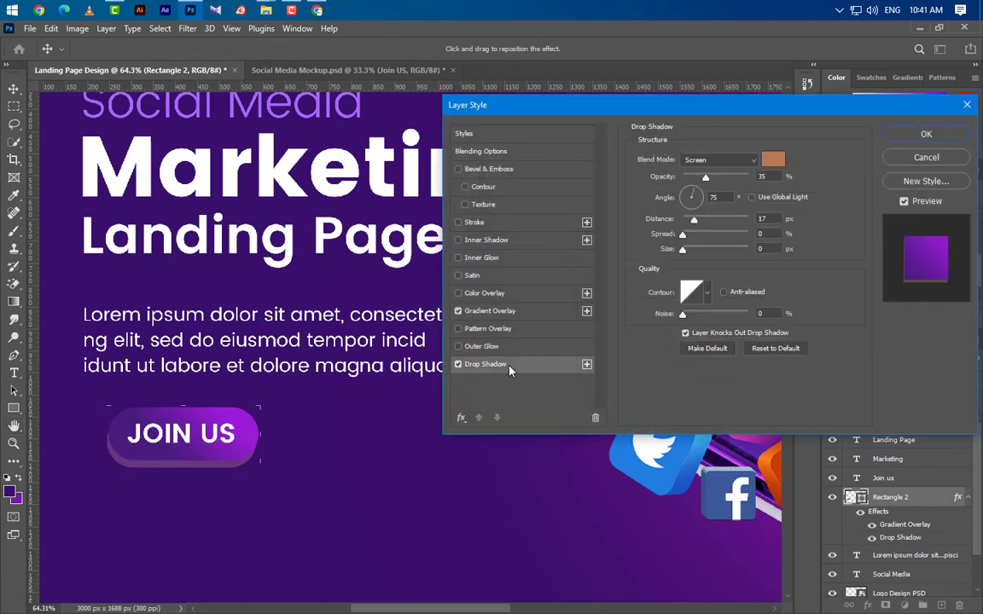
{"action": "left_click", "coordinate": [772, 164]}
{"action": "left_click_drag", "start_coordinate": [649, 487], "coordinate": [616, 554]}
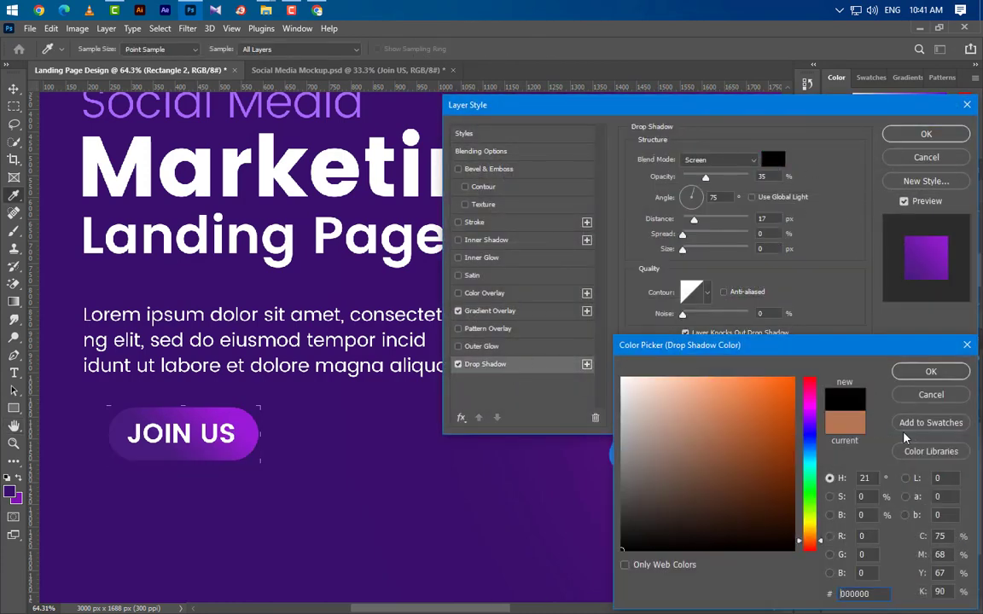
{"action": "left_click", "coordinate": [930, 372]}
{"action": "left_click", "coordinate": [735, 160]}
{"action": "left_click", "coordinate": [725, 181]}
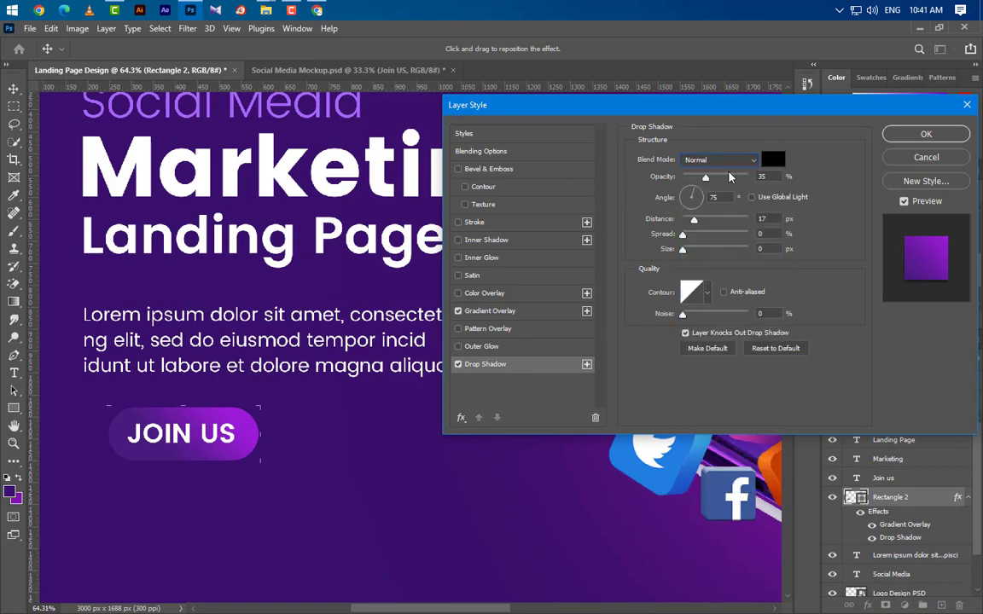
- Set the drop shadow's opacity to 50%, angle to 135°, distance to 5 px and size to 10 px, and accept the layer style
{"action": "left_click_drag", "start_coordinate": [773, 176], "coordinate": [739, 177]}
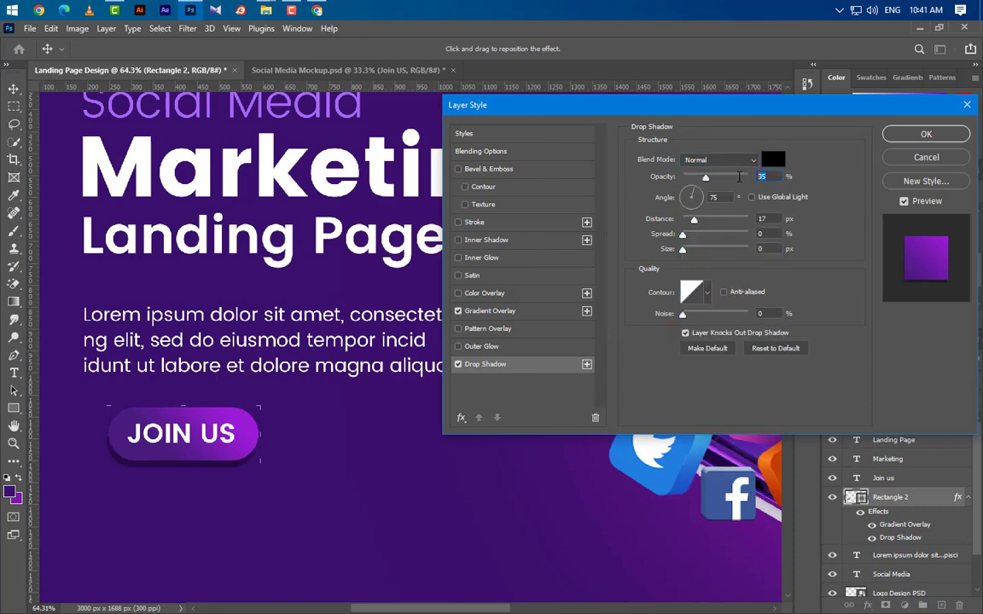
{"action": "type", "text": "50"}
{"action": "left_click_drag", "start_coordinate": [723, 199], "coordinate": [692, 199]}
{"action": "type", "text": "135"}
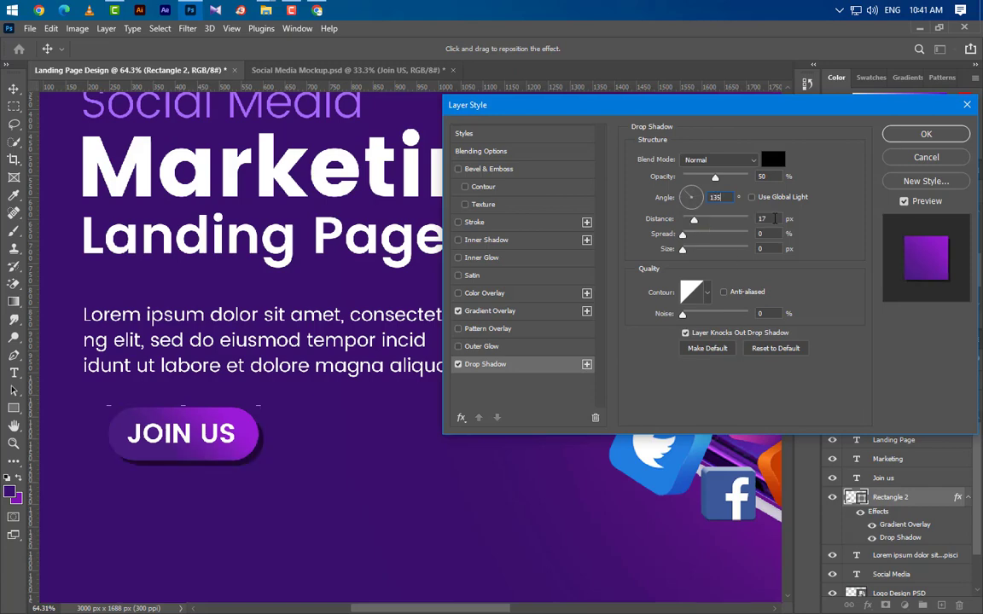
{"action": "left_click_drag", "start_coordinate": [774, 219], "coordinate": [745, 252]}
{"action": "type", "text": "5"}
{"action": "type", "text": "10"}
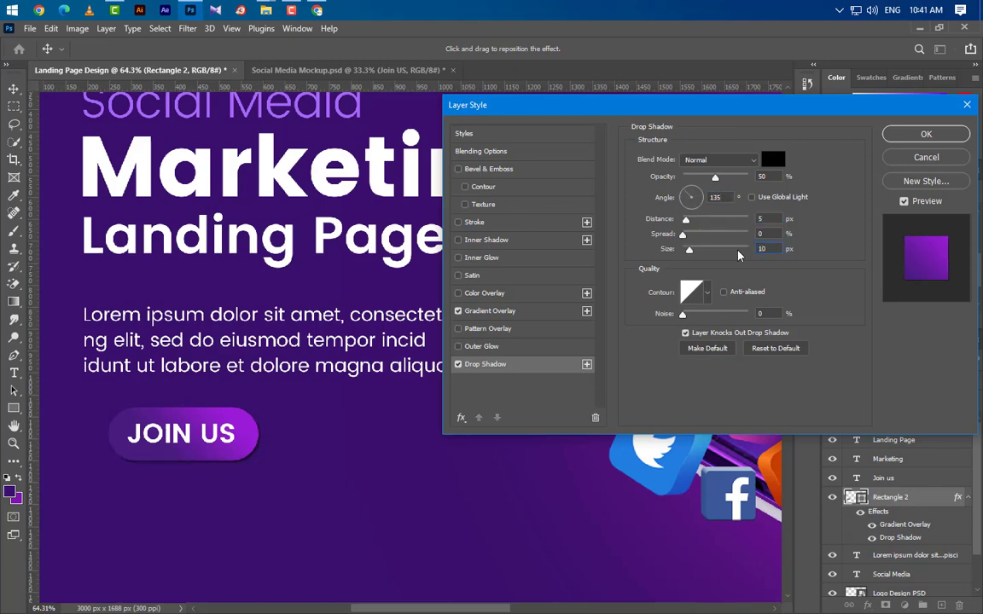
{"action": "key", "text": "BackSpace"}
{"action": "key", "text": "Return"}
- Move the "Join us" text and button shape together so the button lines up with the paragraph's left edge
{"action": "key", "text": "ctrl+t"}
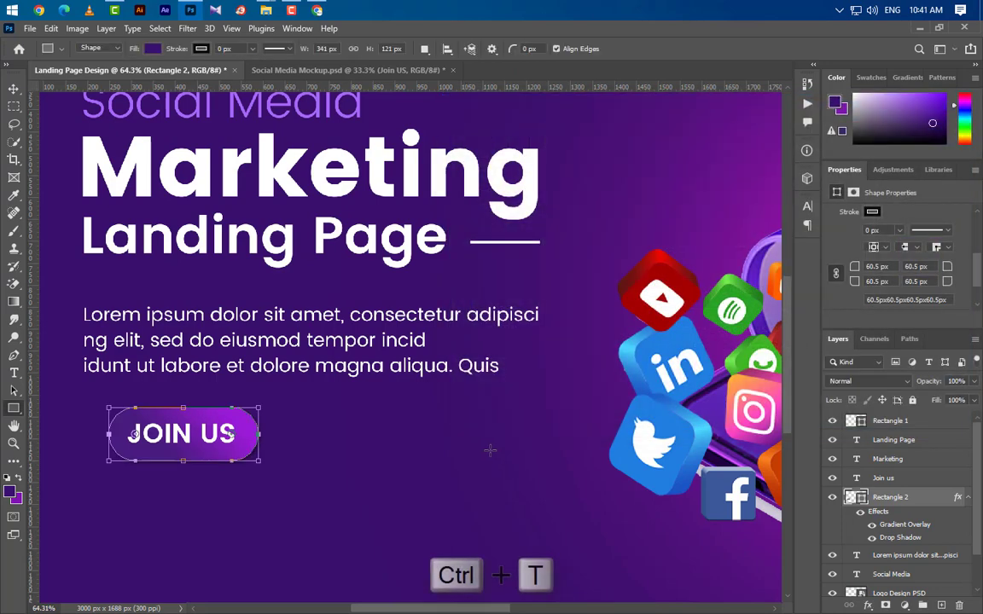
{"action": "left_click", "coordinate": [906, 479], "text": "ctrl"}
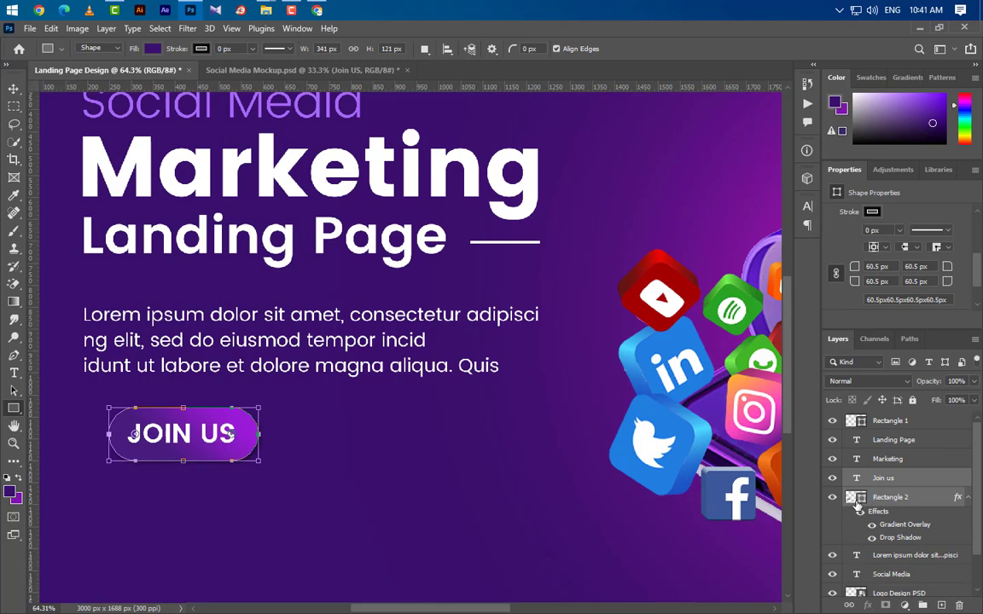
{"action": "key", "text": "ctrl+t"}
{"action": "left_click_drag", "start_coordinate": [202, 444], "coordinate": [180, 455]}
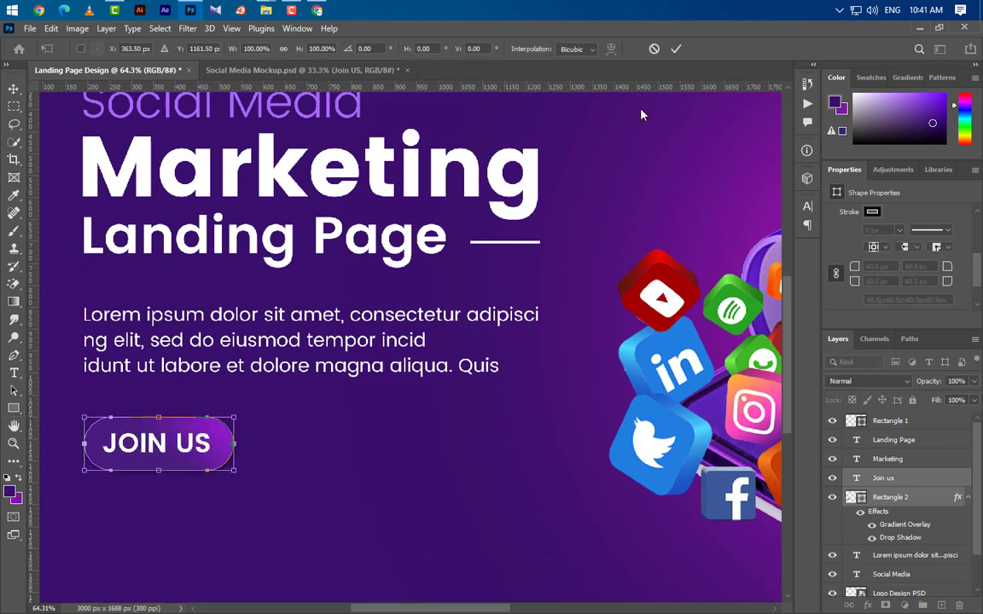
{"action": "left_click", "coordinate": [675, 51]}
{"action": "scroll", "coordinate": [597, 264], "scroll_direction": "down", "scroll_amount": 2}
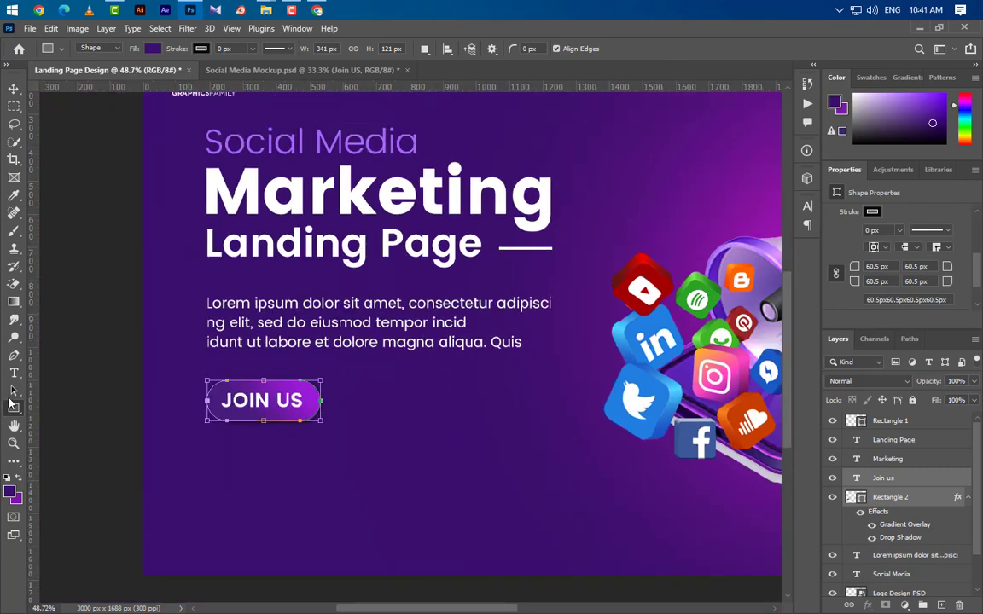
{"action": "left_click", "coordinate": [14, 373]}
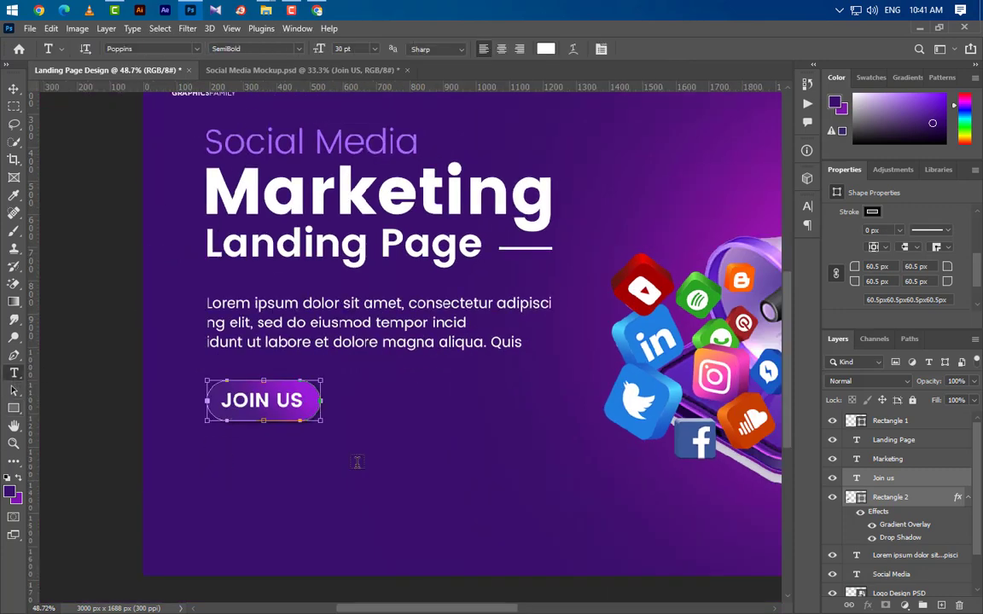
{"action": "left_click", "coordinate": [206, 459]}
{"action": "type", "text": "www"}
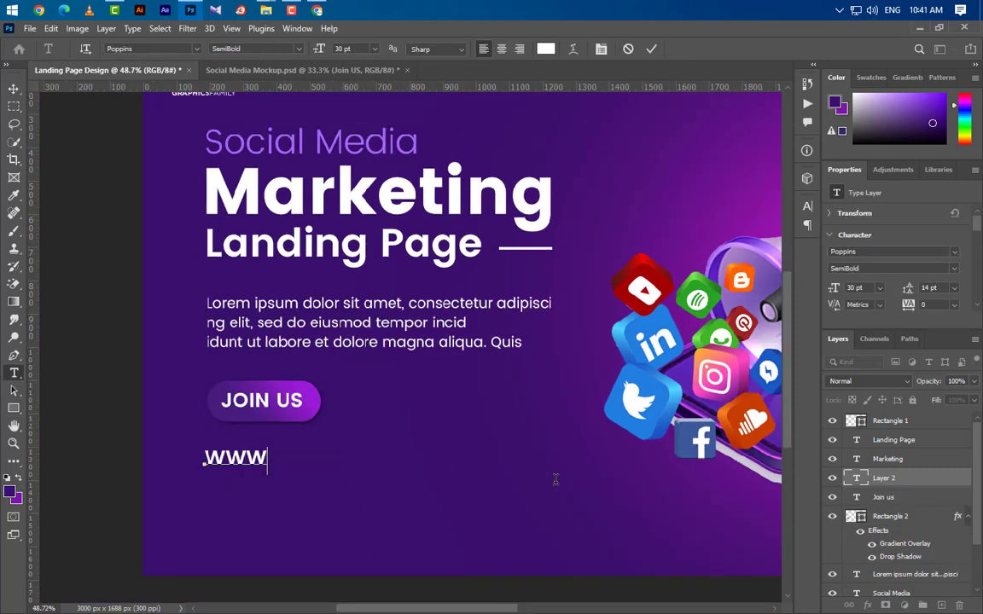
{"action": "type", "text": ".graphicsfa"}
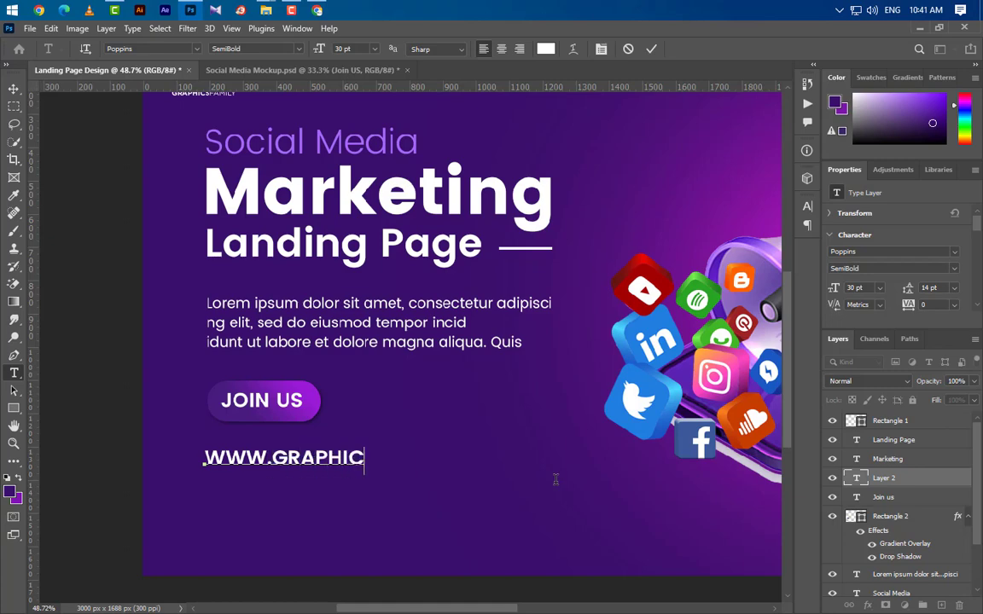
{"action": "type", "text": "mily."}
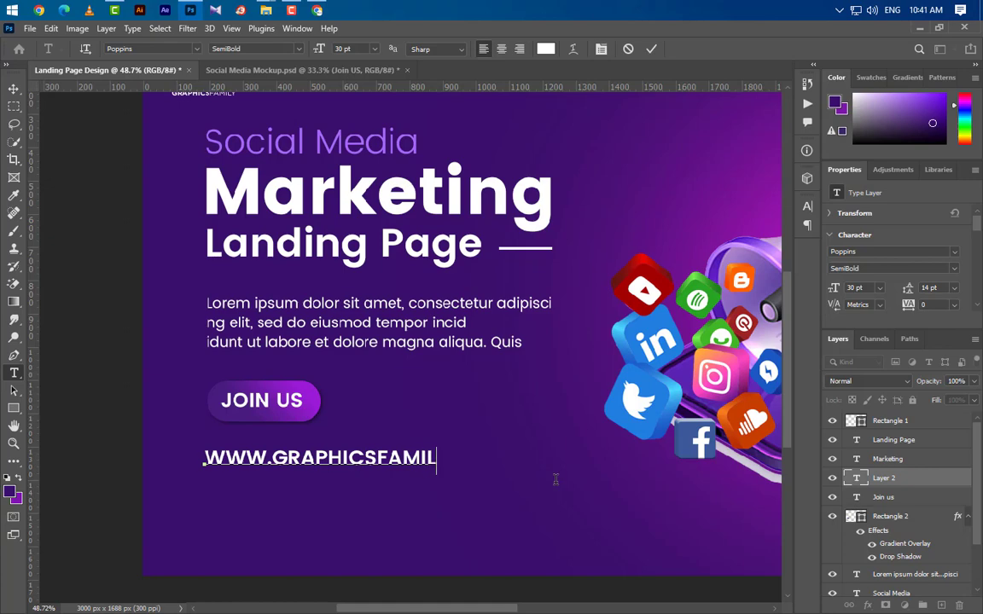
{"action": "type", "text": "com"}
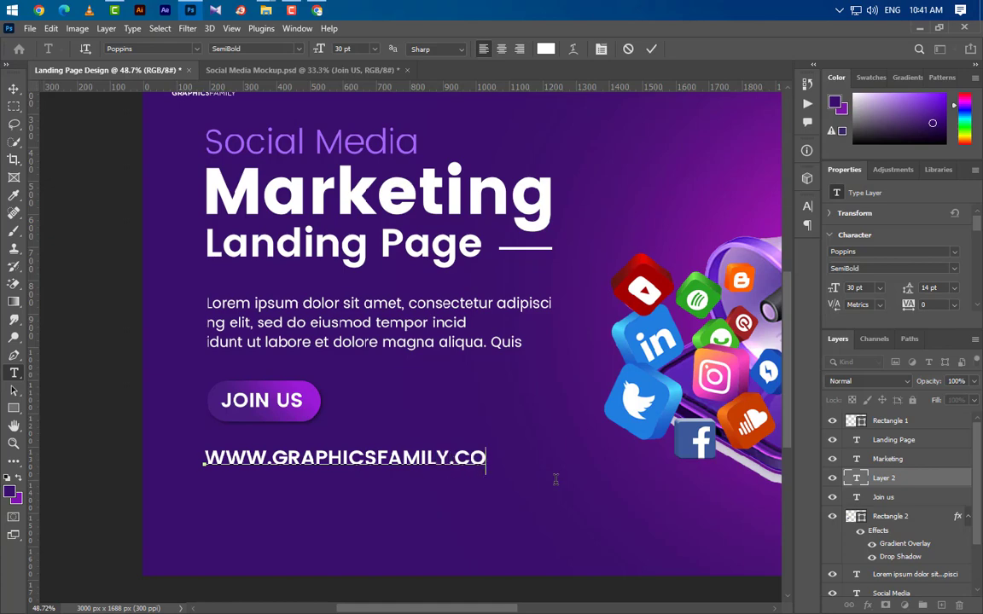
{"action": "left_click", "coordinate": [651, 49]}
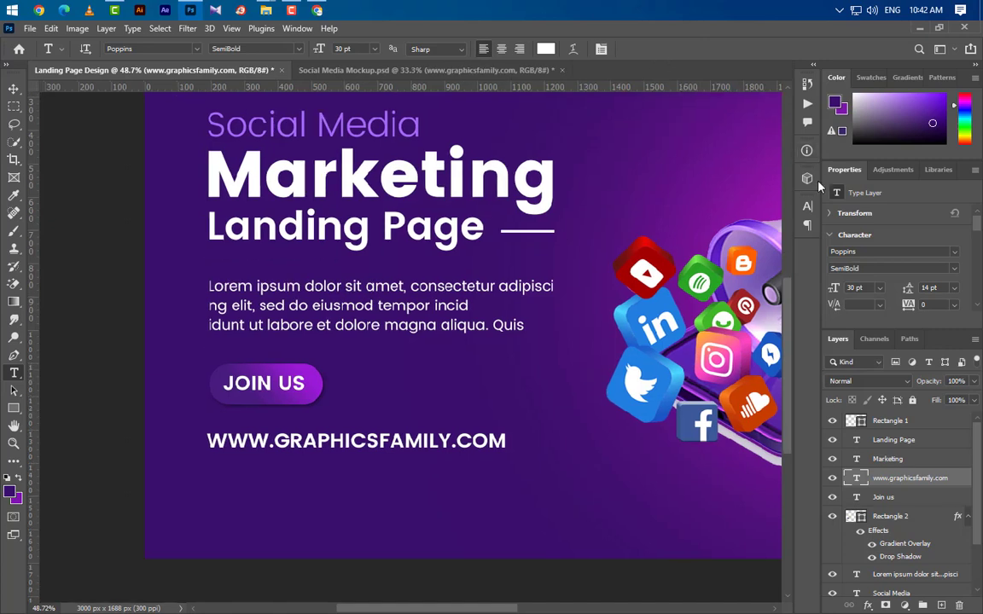
- Set the website text to 31.5 pt Poppins Regular without All Caps and align it with the button's left edge
{"action": "left_click", "coordinate": [807, 205]}
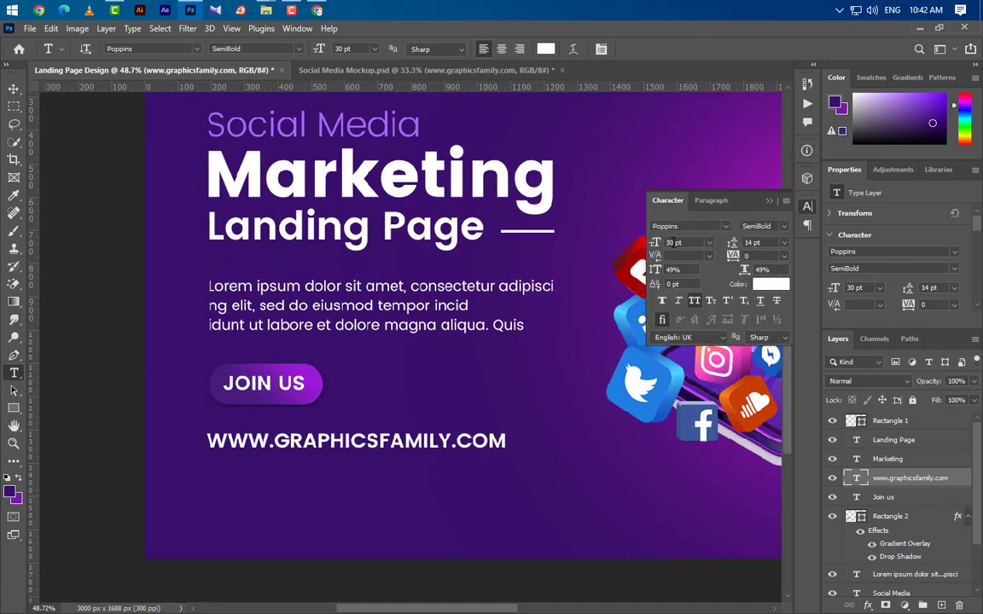
{"action": "key", "text": "Up"}
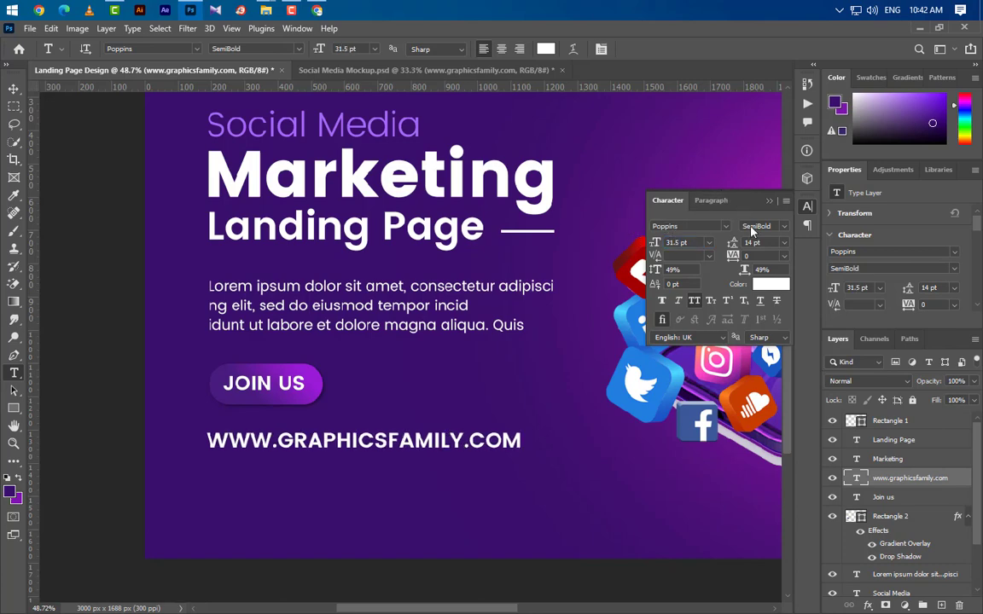
{"action": "left_click", "coordinate": [694, 300]}
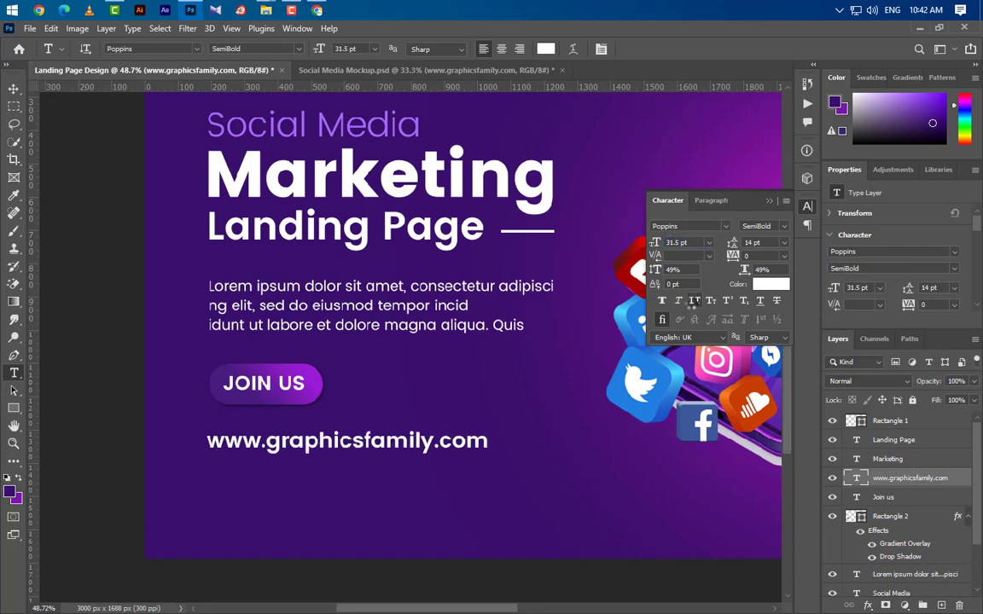
{"action": "left_click", "coordinate": [772, 226]}
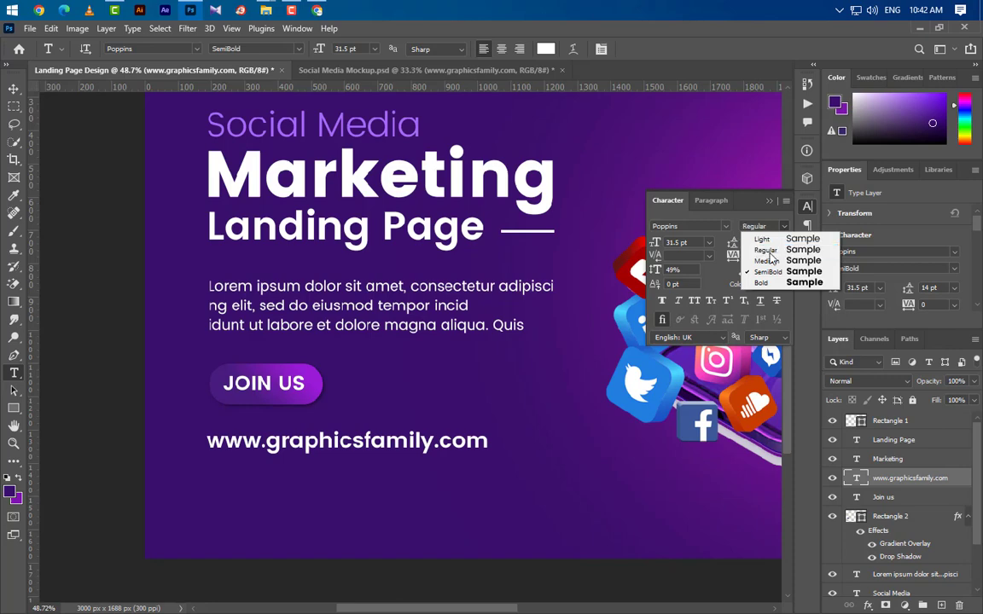
{"action": "left_click", "coordinate": [768, 250]}
{"action": "left_click", "coordinate": [13, 88]}
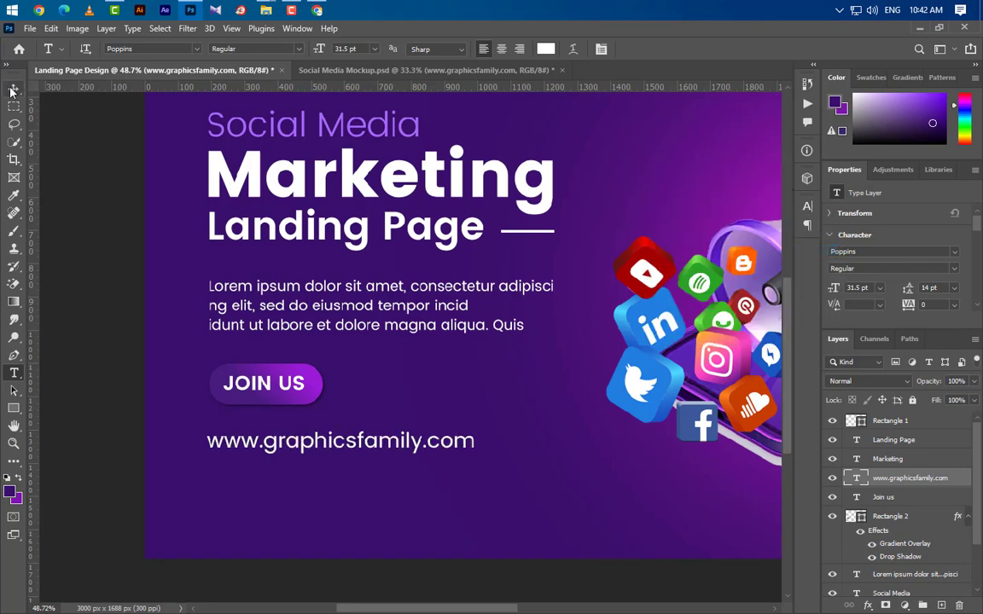
{"action": "left_click_drag", "start_coordinate": [254, 446], "coordinate": [240, 440]}
- Shift the website text, "Join us" text and button shape together slightly down, away from the paragraph
{"action": "scroll", "coordinate": [233, 444], "scroll_direction": "down", "scroll_amount": 8}
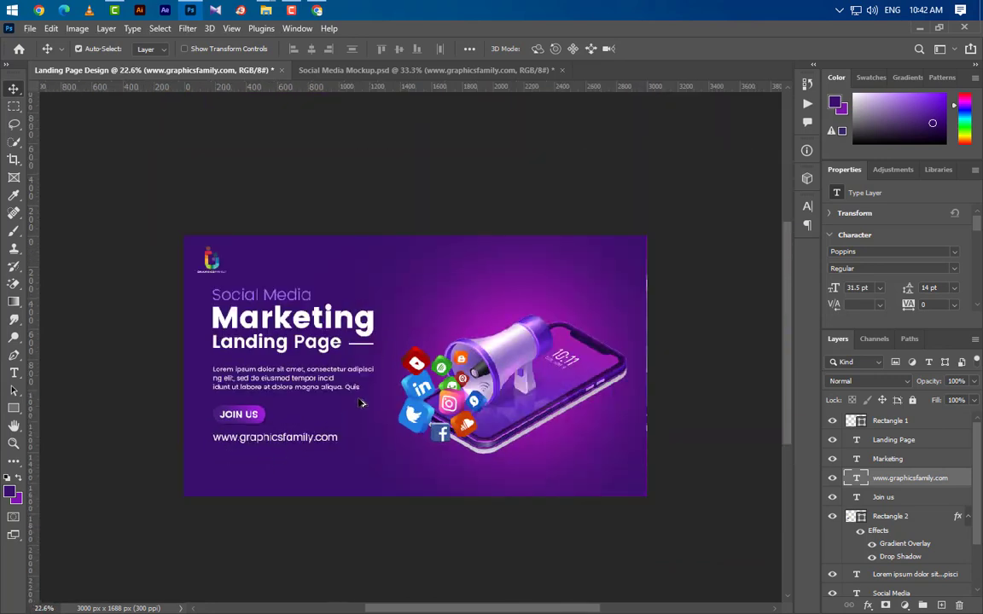
{"action": "scroll", "coordinate": [362, 396], "scroll_direction": "up", "scroll_amount": 2}
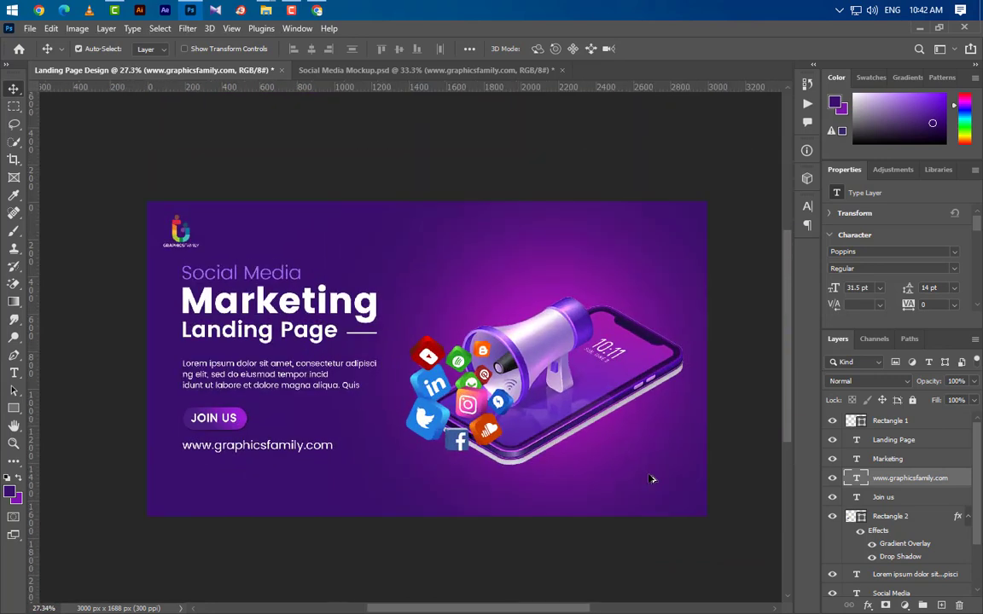
{"action": "left_click", "coordinate": [908, 518], "text": "shift"}
{"action": "key", "text": "shift+Down"}
{"action": "key", "text": "shift+Down"}
{"action": "key", "text": "shift+Down"}
{"action": "key", "text": "shift+Down"}
{"action": "key", "text": "shift+Down"}
{"action": "key", "text": "shift+Down"}
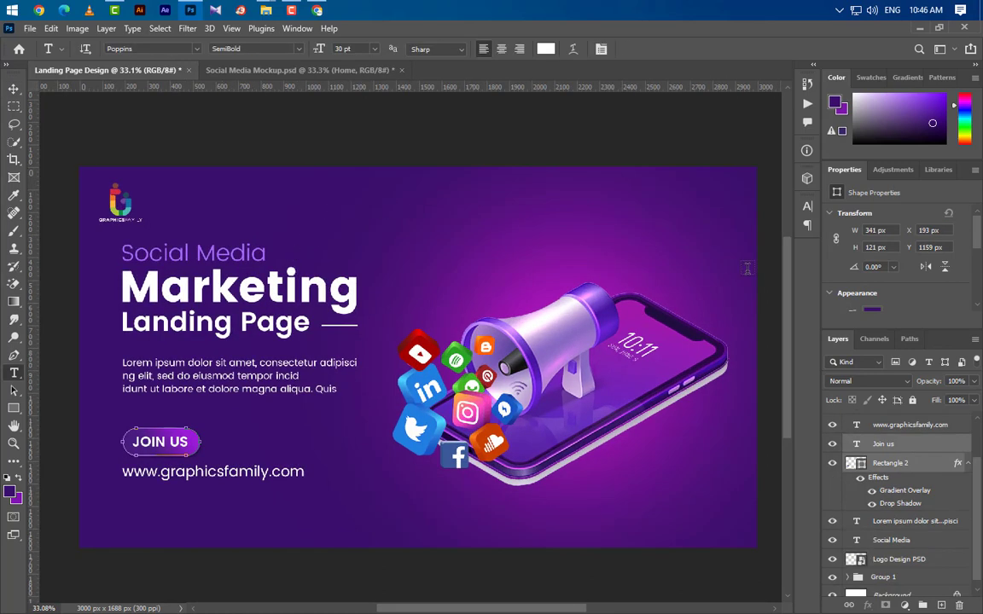
- Add the menu text "Home" in the page header beside the logo and set its size to 23 pt
{"action": "left_click", "coordinate": [338, 208]}
{"action": "type", "text": "HOME"}
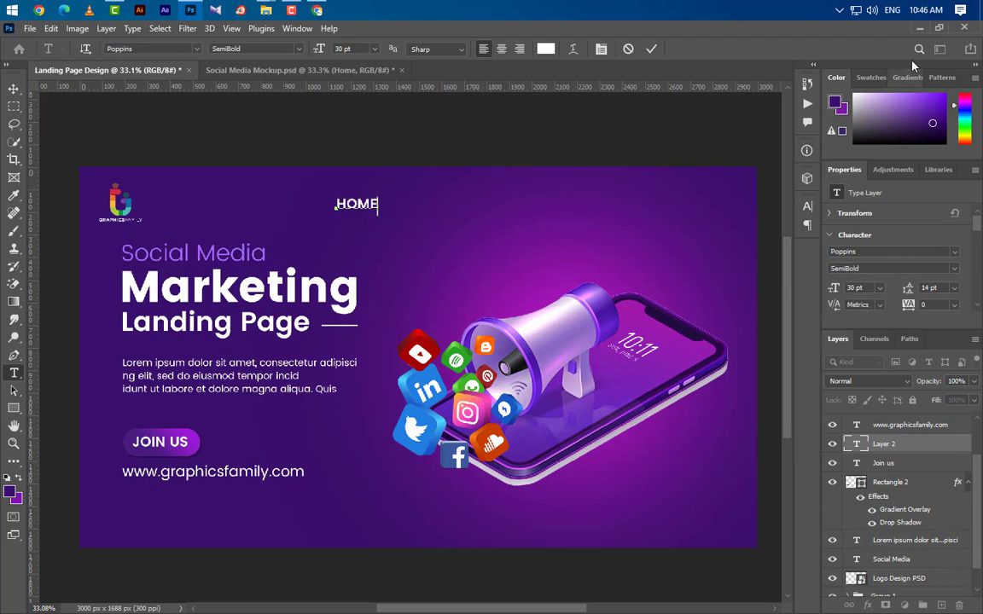
{"action": "left_click", "coordinate": [650, 51]}
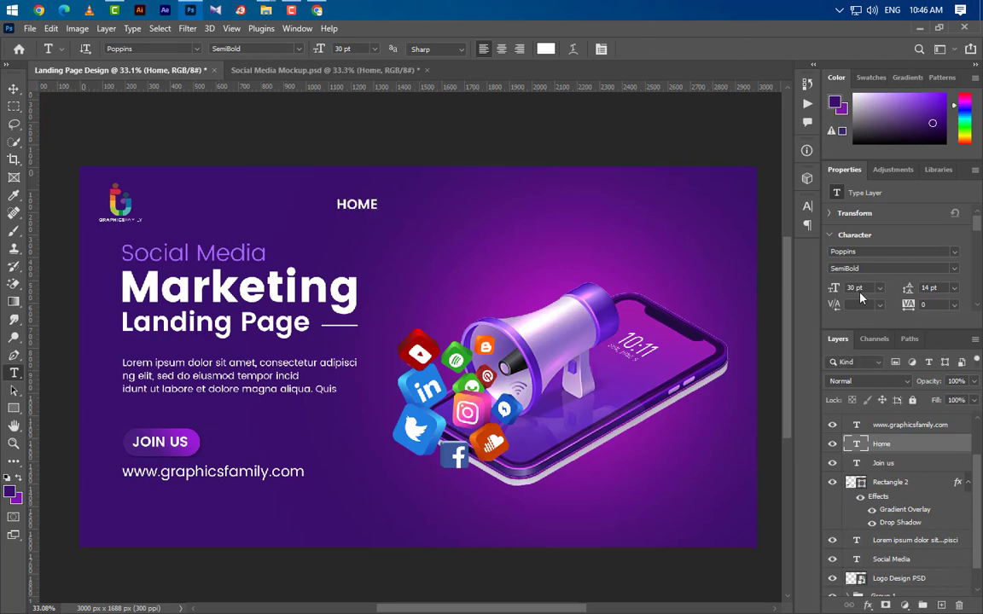
{"action": "type", "text": "25"}
{"action": "key", "text": "Return"}
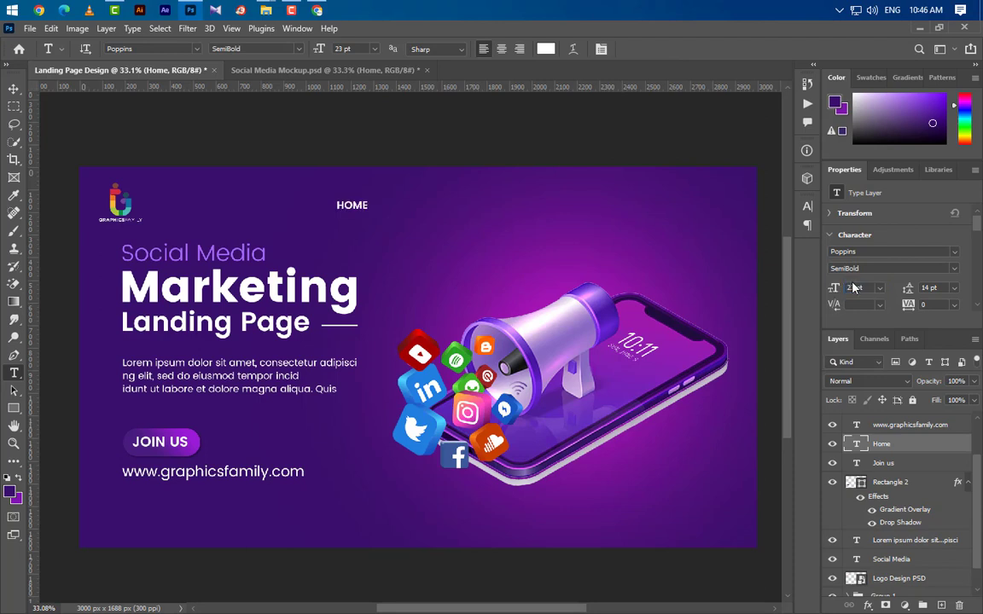
- Change the "Home" text to Poppins Regular and turn off All Caps
{"action": "left_click", "coordinate": [807, 206]}
{"action": "left_click", "coordinate": [762, 226]}
{"action": "left_click", "coordinate": [772, 250]}
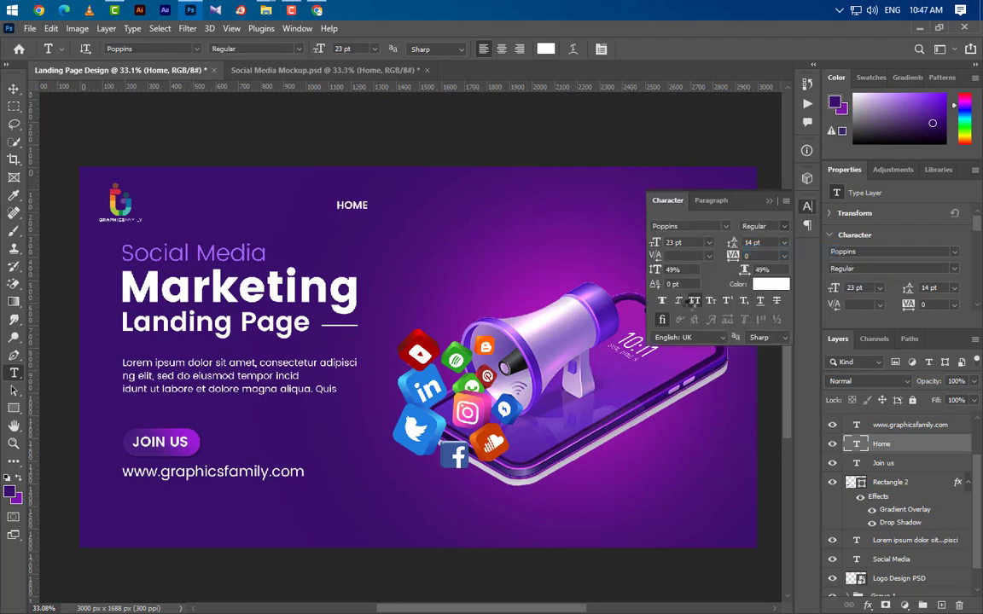
{"action": "left_click", "coordinate": [694, 302]}
{"action": "left_click", "coordinate": [694, 302]}
{"action": "left_click", "coordinate": [692, 185]}
- Duplicate the "Home" text four times in a row across the header to make five menu items
{"action": "scroll", "coordinate": [633, 220], "scroll_direction": "up", "scroll_amount": 3}
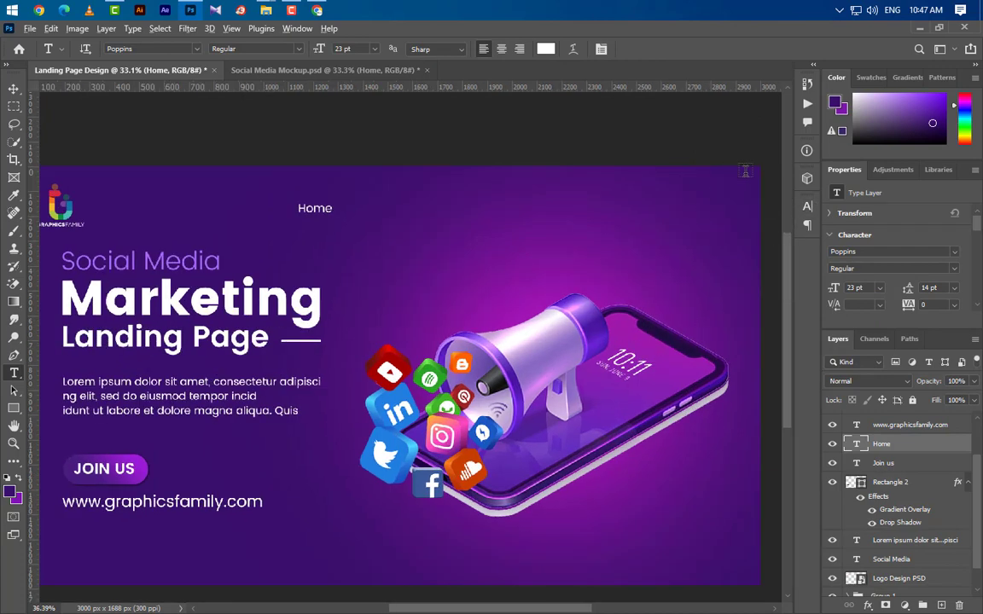
{"action": "left_click", "coordinate": [14, 88]}
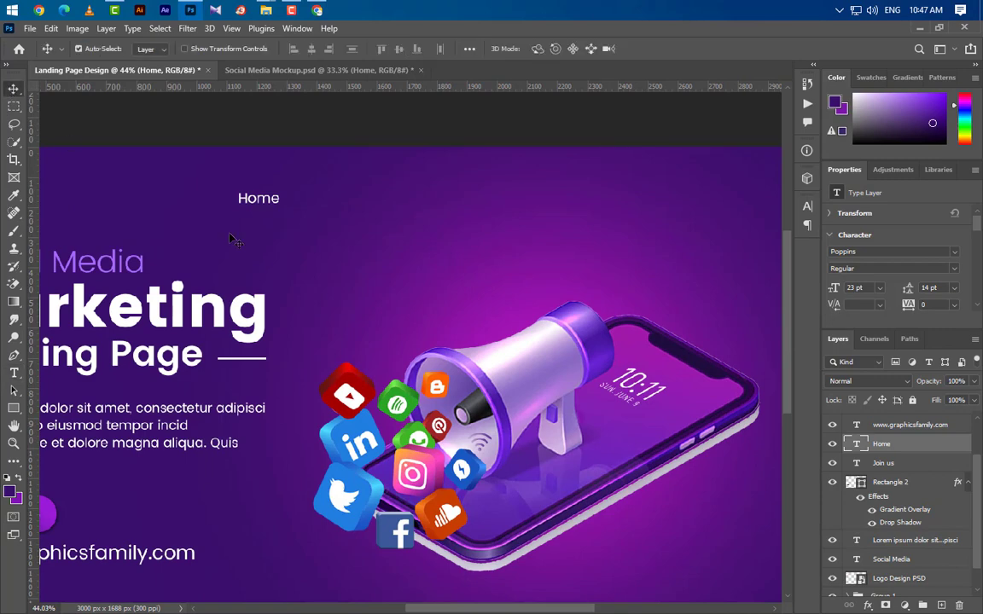
{"action": "left_click_drag", "start_coordinate": [269, 202], "coordinate": [625, 205]}
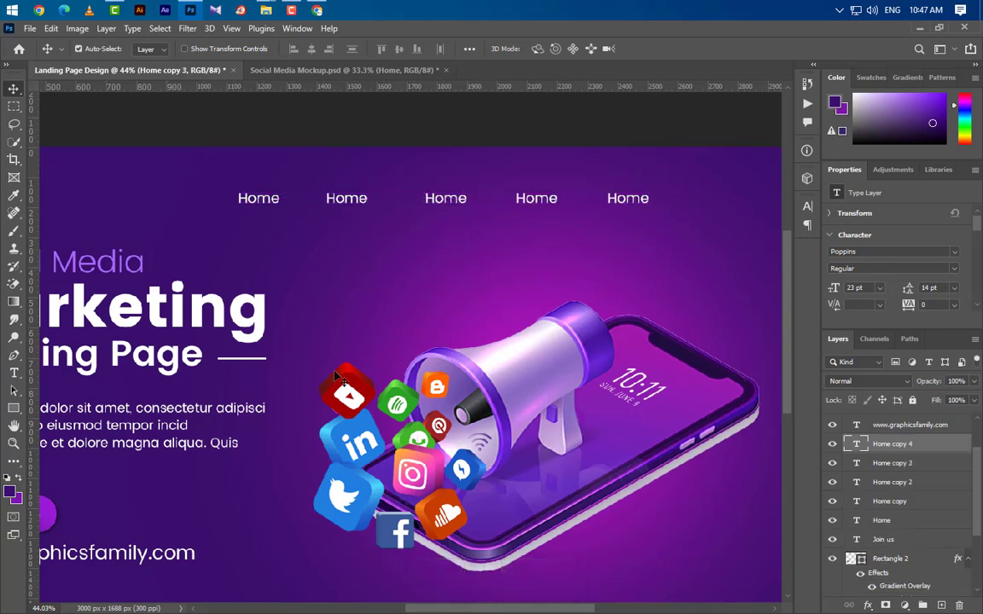
- Replace the second menu item's text with "About"
{"action": "left_click", "coordinate": [14, 373]}
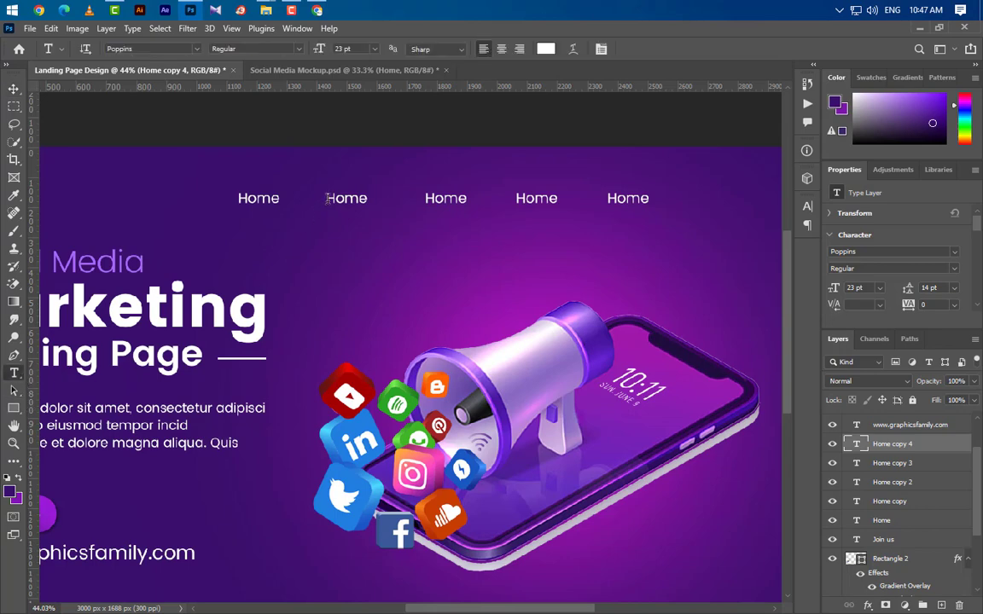
{"action": "double_click", "coordinate": [332, 198]}
{"action": "type", "text": "A"}
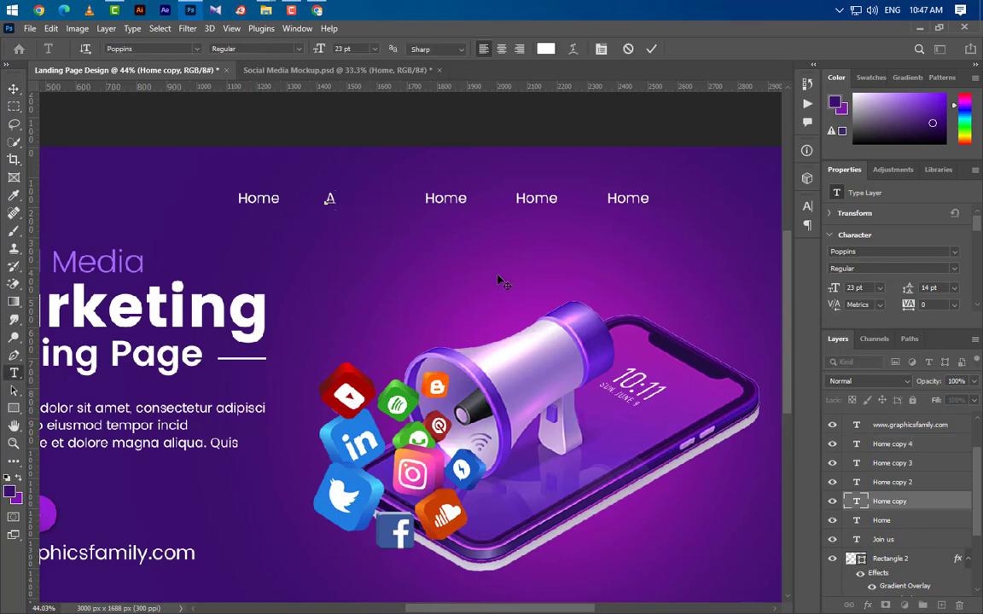
{"action": "type", "text": "bout"}
{"action": "left_click", "coordinate": [653, 49]}
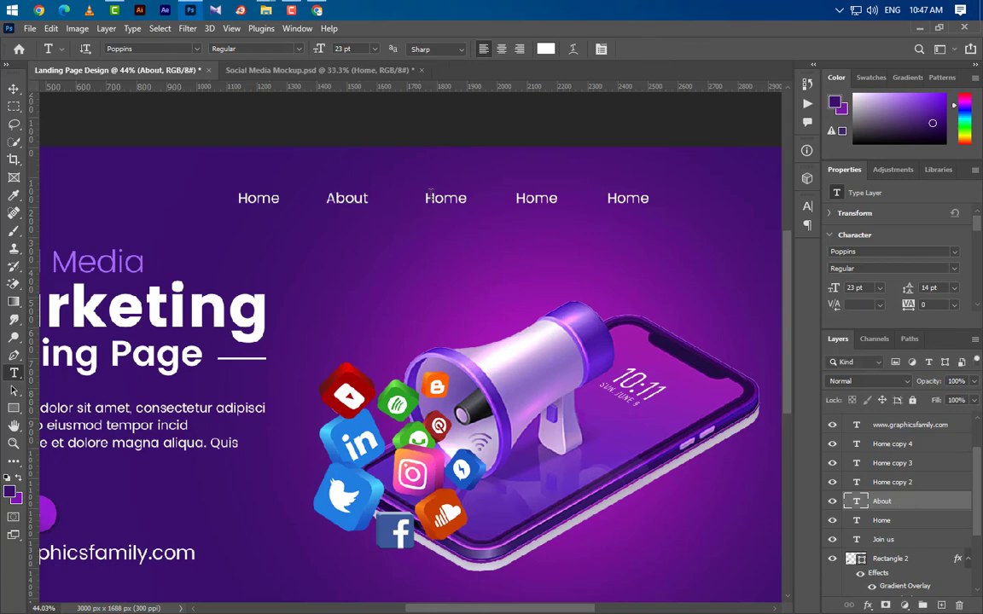
- Replace the third menu item's text with "Product" and the fourth menu item's text with "Price"
{"action": "left_click_drag", "start_coordinate": [425, 198], "coordinate": [606, 303]}
{"action": "type", "text": "Product"}
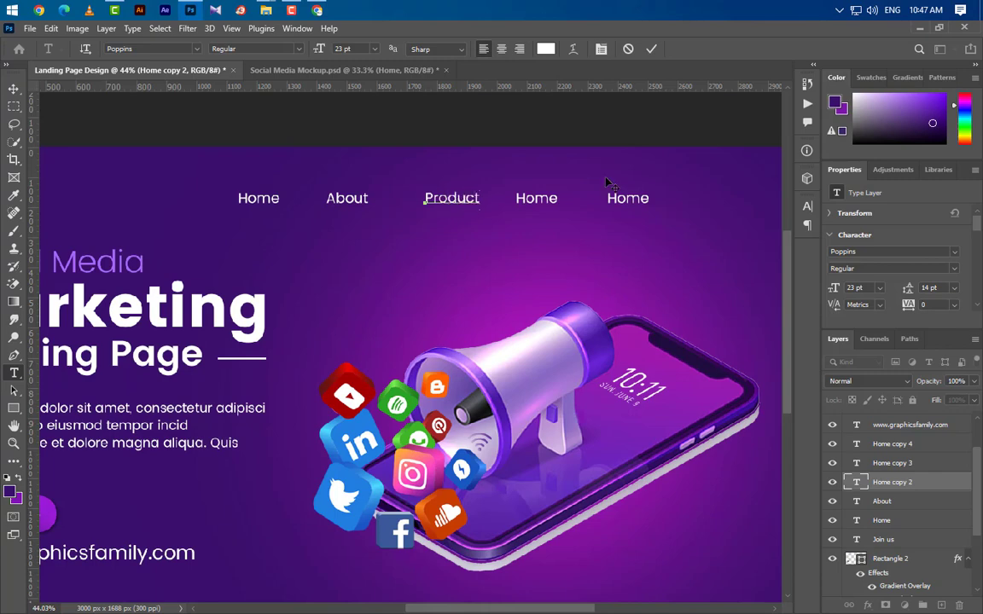
{"action": "left_click", "coordinate": [651, 49]}
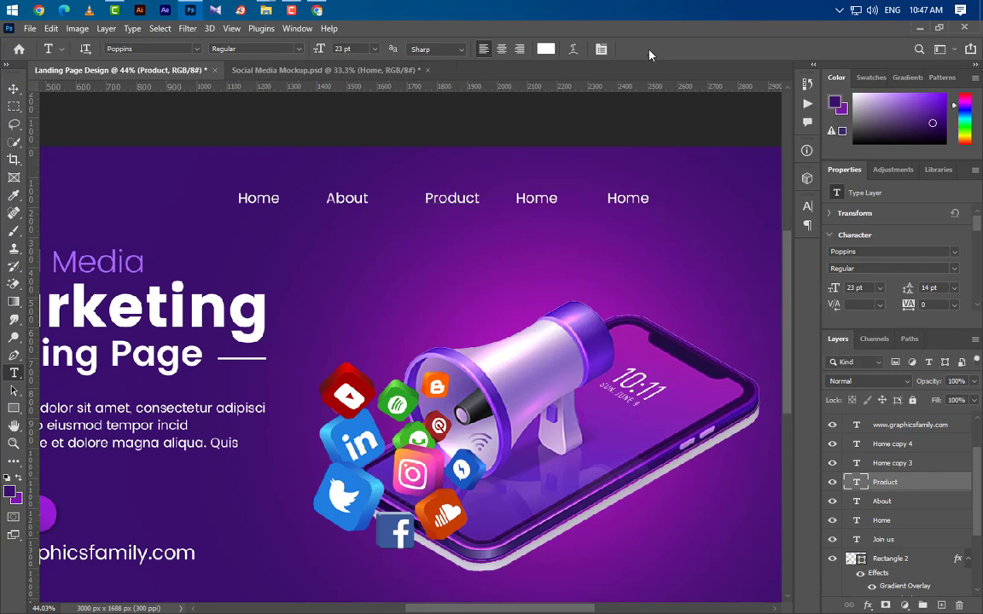
{"action": "double_click", "coordinate": [517, 197]}
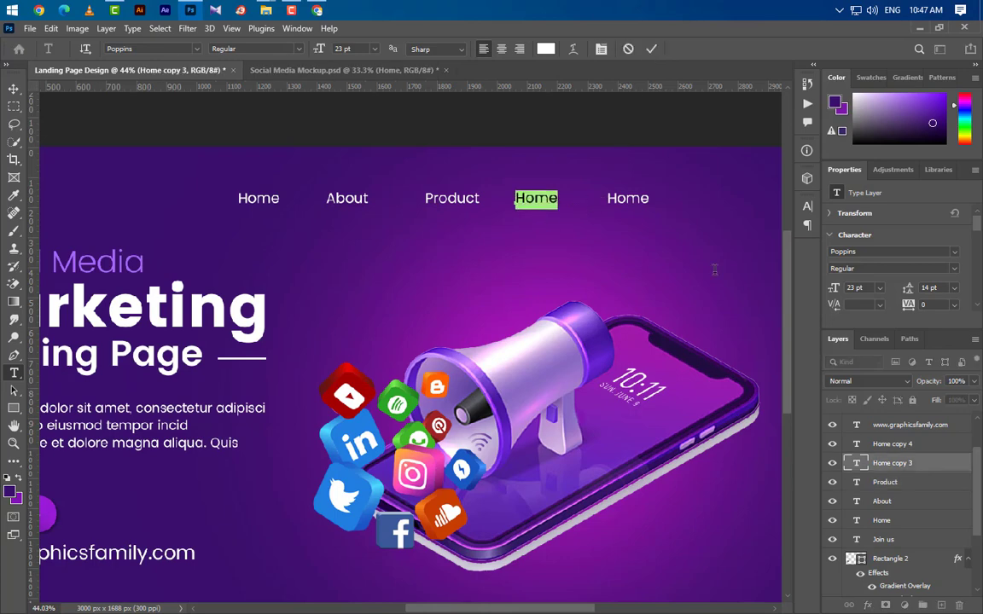
{"action": "type", "text": "Price"}
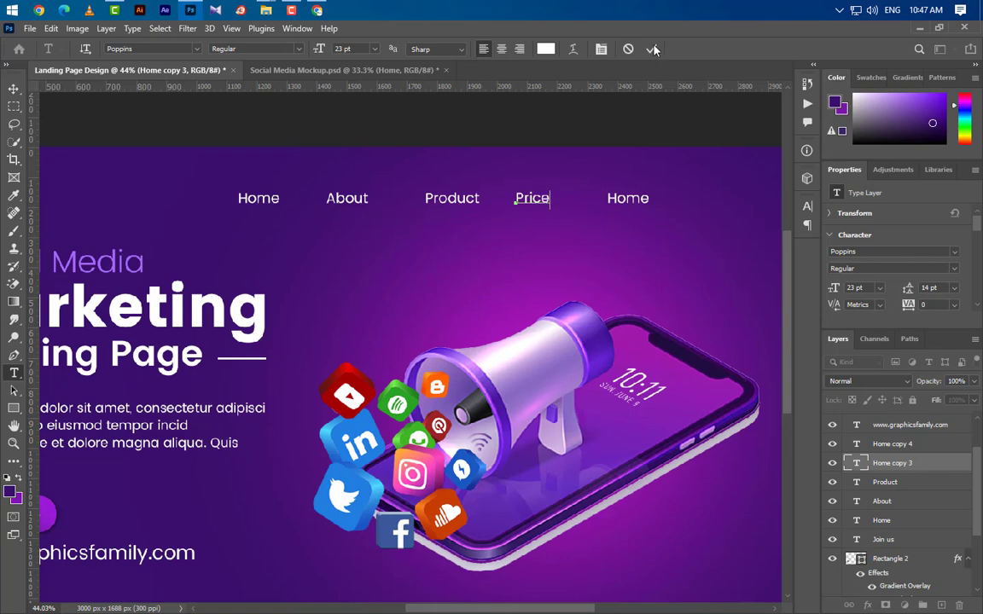
{"action": "left_click", "coordinate": [653, 47]}
- Replace the fifth menu item's text with "Contact"
{"action": "left_click_drag", "start_coordinate": [607, 198], "coordinate": [768, 266]}
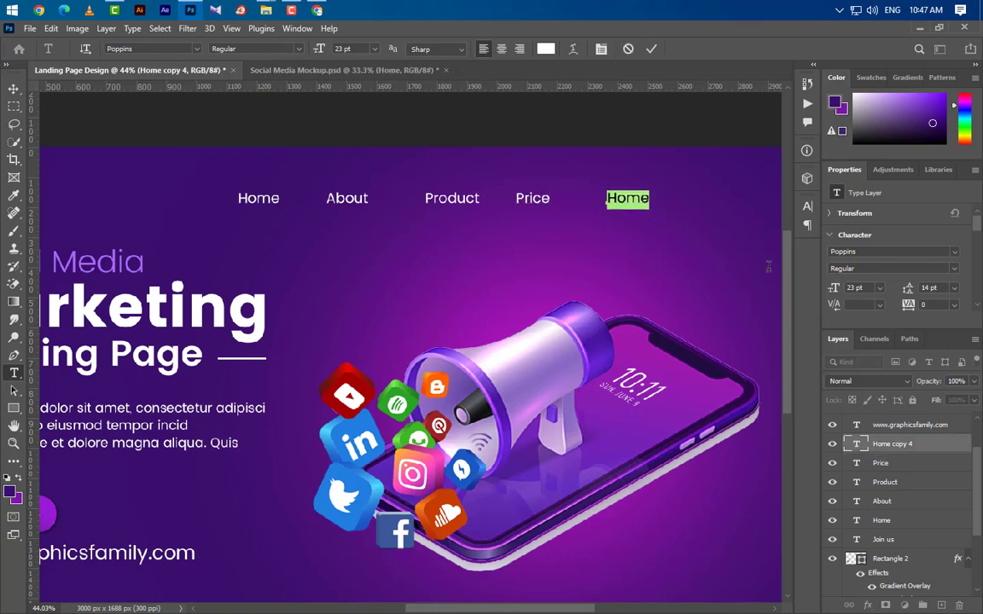
{"action": "type", "text": "Contact"}
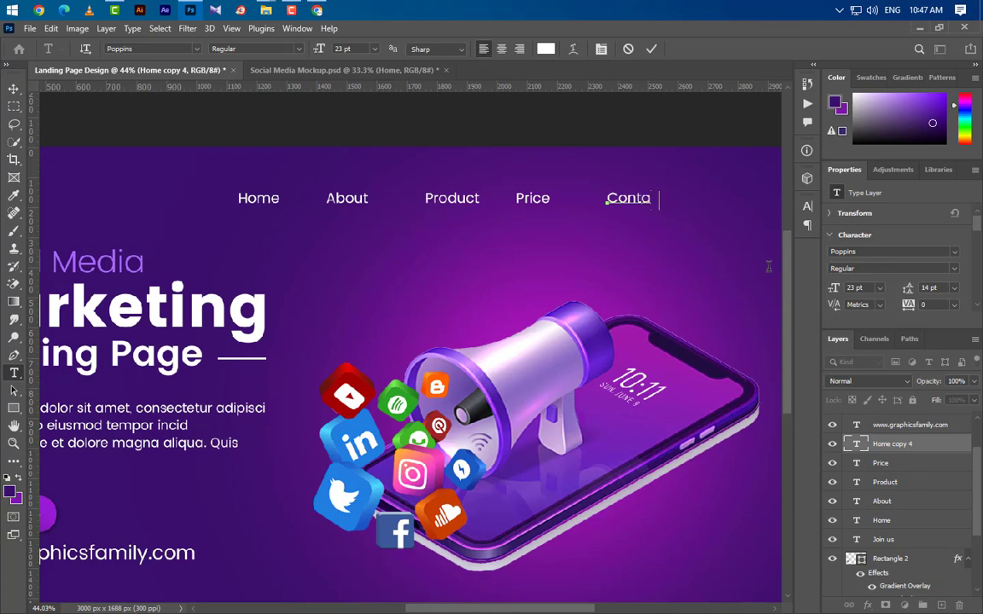
{"action": "left_click", "coordinate": [654, 49]}
- Even out the header menu spacing by moving About, Product, Price and Contact closer to Home
{"action": "scroll", "coordinate": [487, 261], "scroll_direction": "down", "scroll_amount": 2}
{"action": "scroll", "coordinate": [599, 182], "scroll_direction": "up", "scroll_amount": 1}
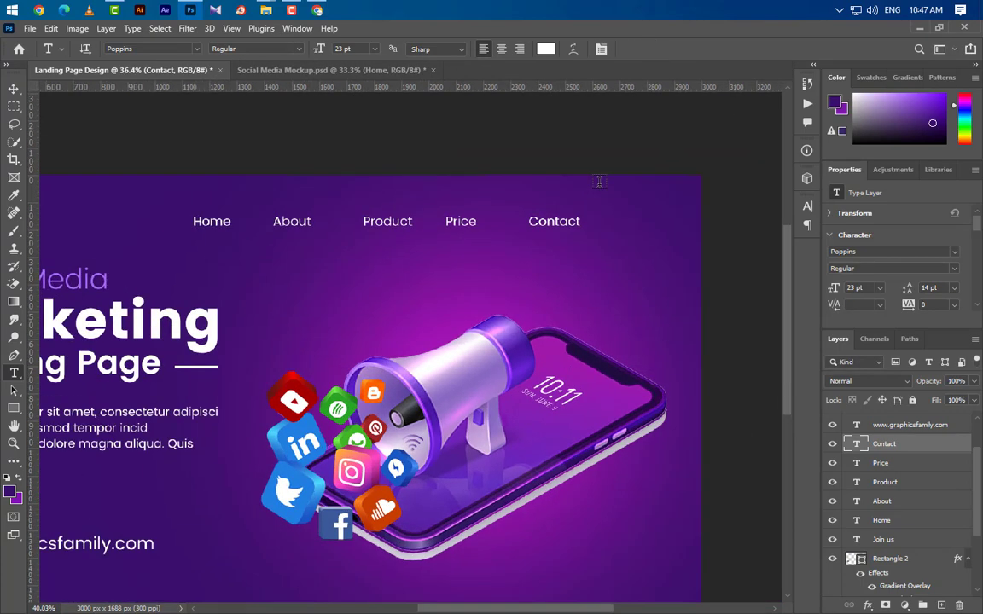
{"action": "scroll", "coordinate": [599, 182], "scroll_direction": "up", "scroll_amount": 1}
{"action": "key", "text": "v"}
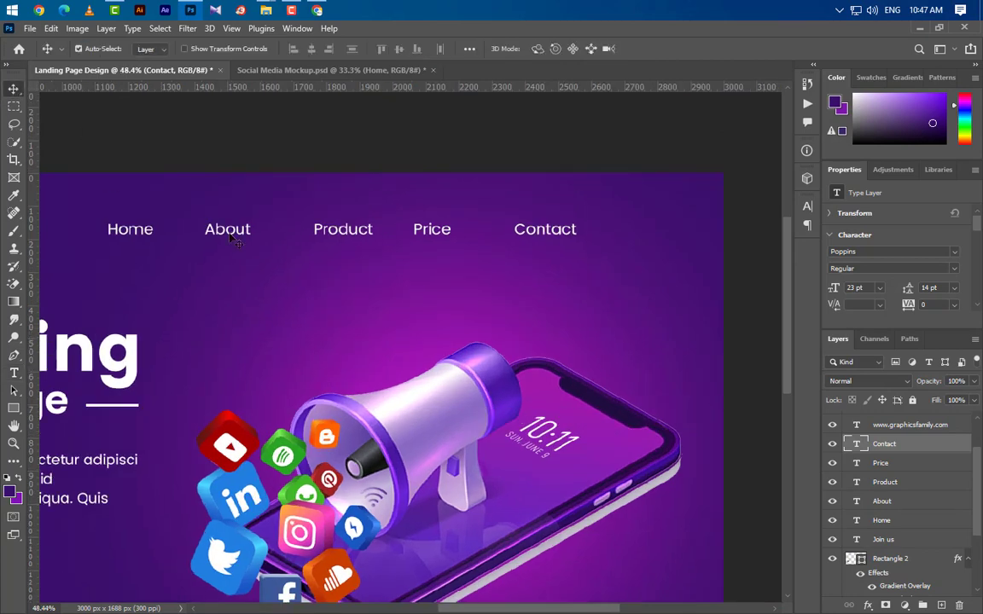
{"action": "left_click_drag", "start_coordinate": [232, 229], "coordinate": [221, 231]}
{"action": "left_click_drag", "start_coordinate": [329, 234], "coordinate": [297, 235]}
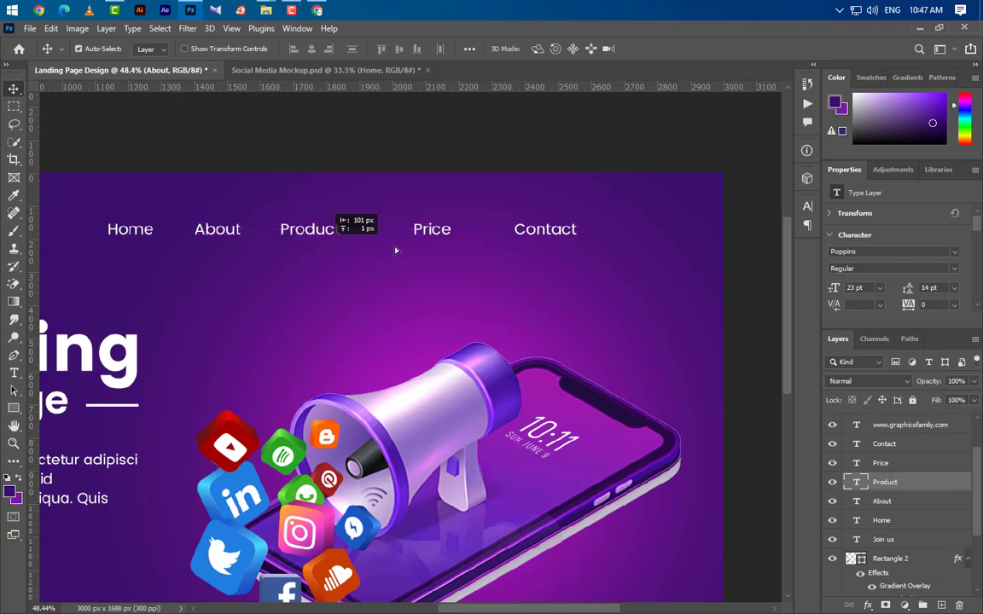
{"action": "left_click_drag", "start_coordinate": [417, 235], "coordinate": [435, 246]}
- Duplicate the "Contact" item to the end of the menu row and replace the copy's text with "Sing UP"
{"action": "left_click_drag", "start_coordinate": [544, 232], "coordinate": [610, 233]}
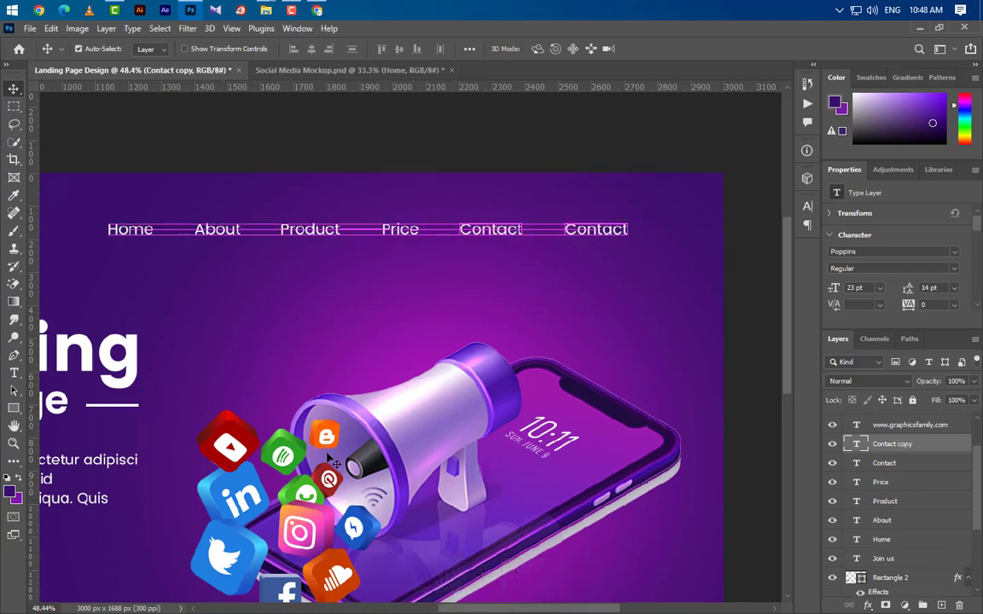
{"action": "left_click", "coordinate": [14, 372]}
{"action": "left_click_drag", "start_coordinate": [516, 229], "coordinate": [673, 228]}
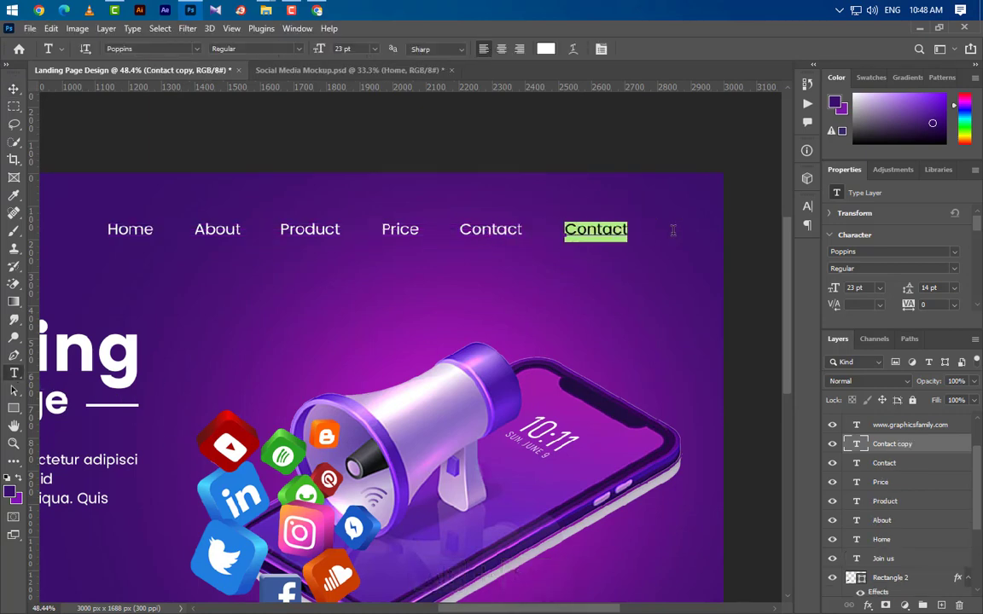
{"action": "type", "text": "Sing UP"}
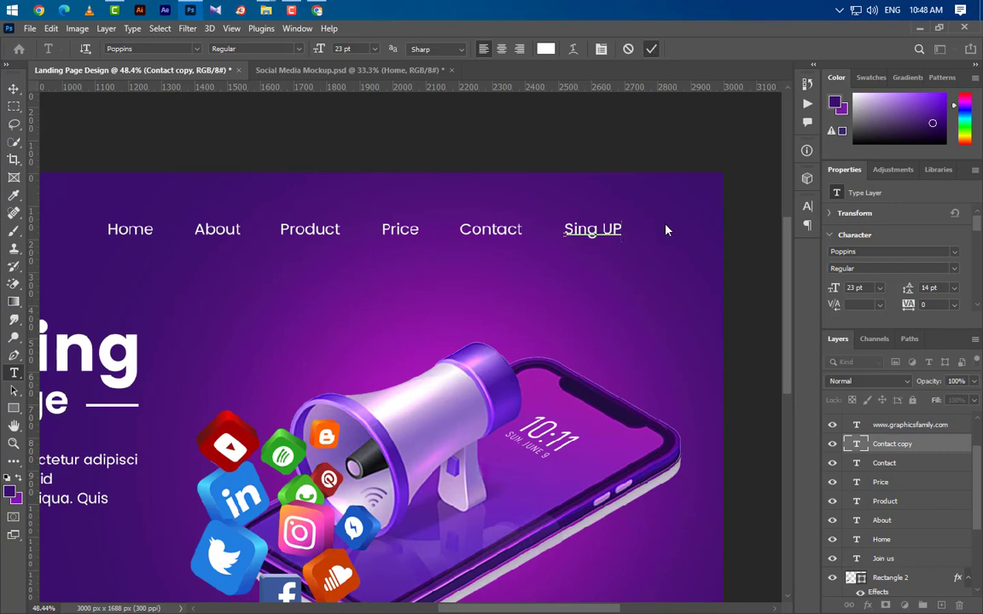
- Draw a rectangle shape about 244 x 91 px around "Sing UP" and round its corners to 45.5 px
{"action": "scroll", "coordinate": [671, 222], "scroll_direction": "up", "scroll_amount": 2}
{"action": "left_click", "coordinate": [13, 406]}
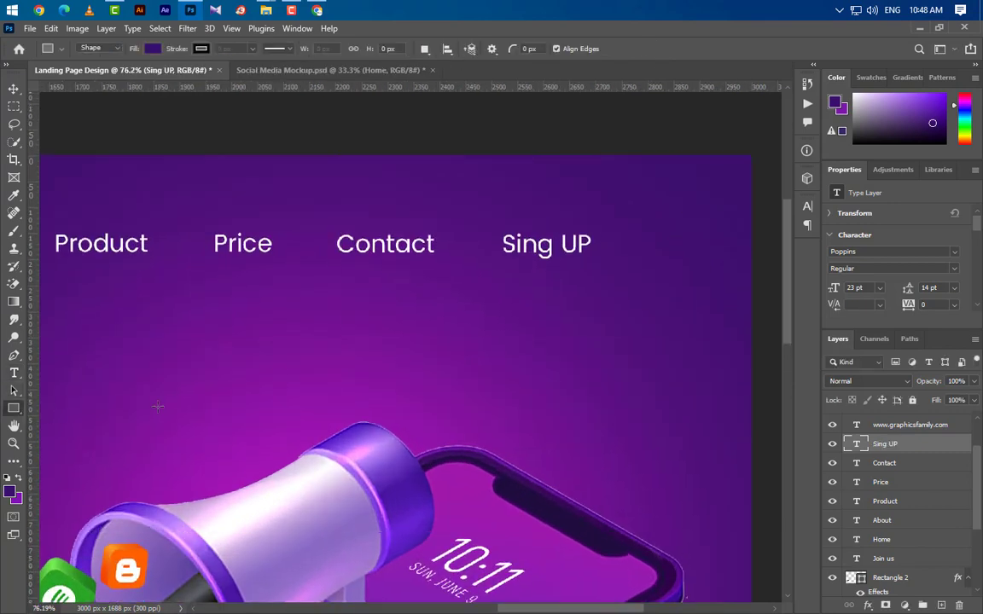
{"action": "left_click_drag", "start_coordinate": [486, 222], "coordinate": [612, 268]}
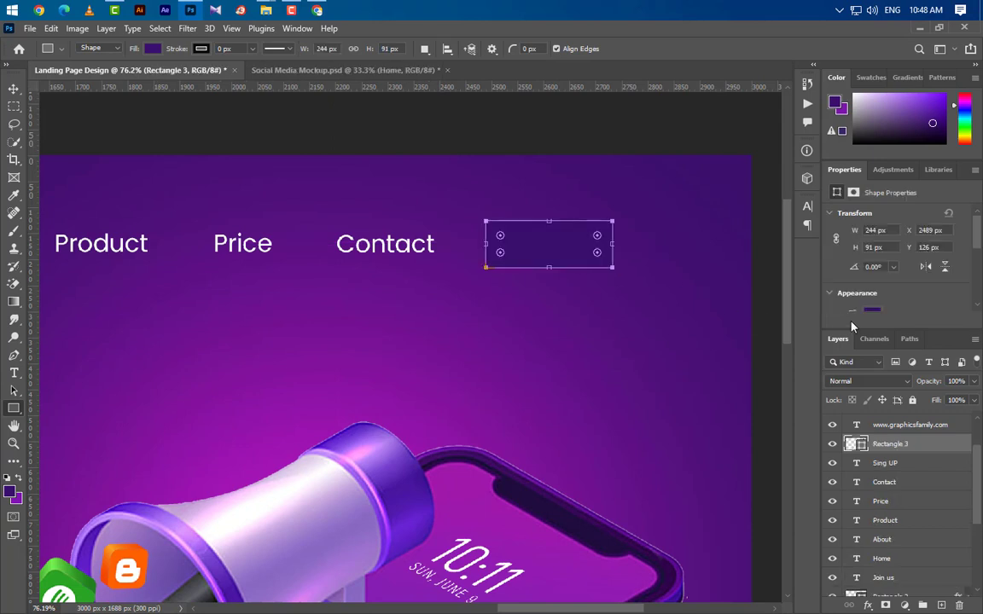
{"action": "scroll", "coordinate": [844, 256], "scroll_direction": "down", "scroll_amount": 4}
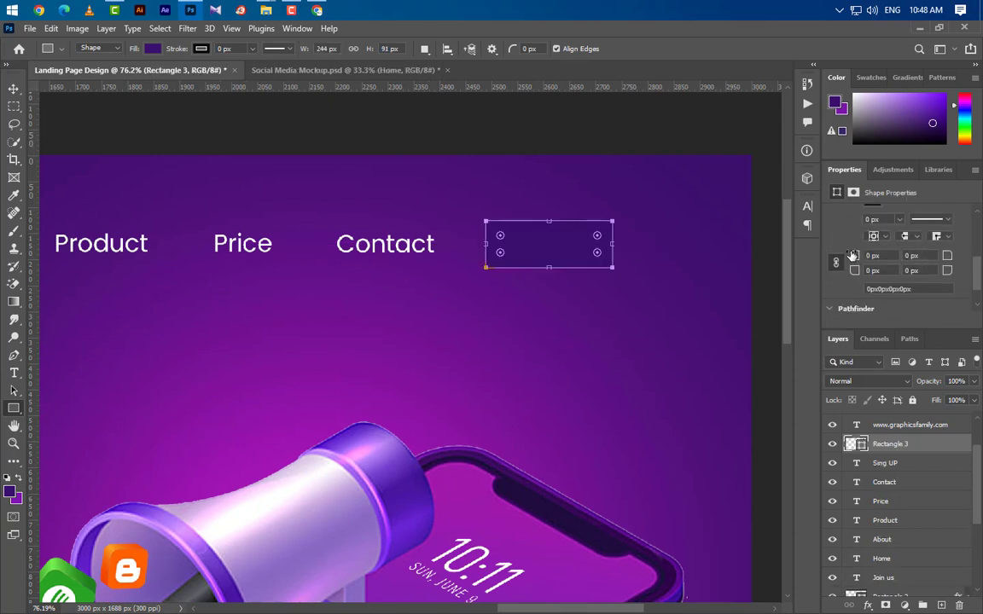
{"action": "left_click_drag", "start_coordinate": [851, 255], "coordinate": [977, 245]}
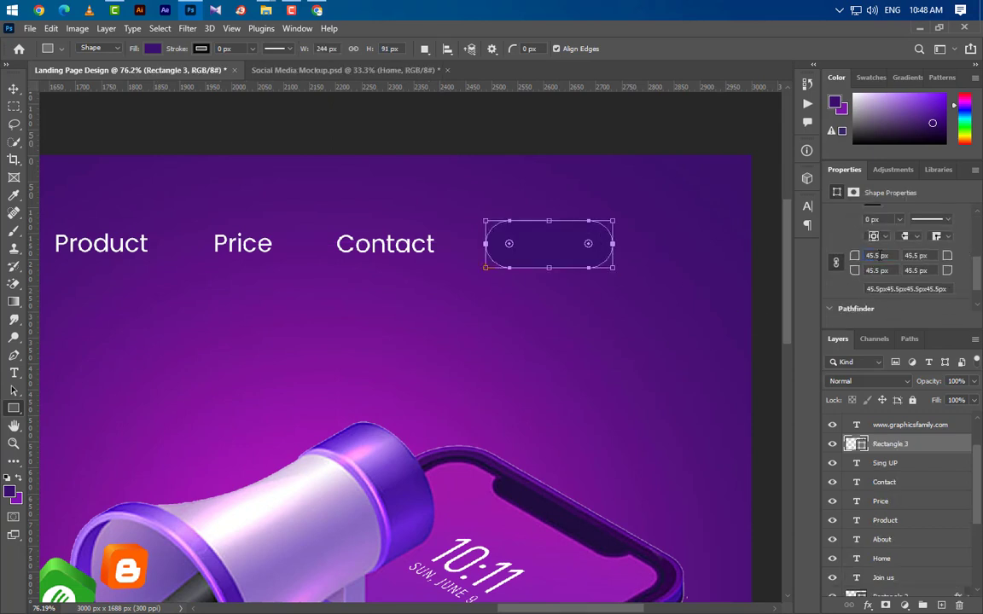
{"action": "scroll", "coordinate": [853, 248], "scroll_direction": "up", "scroll_amount": 4}
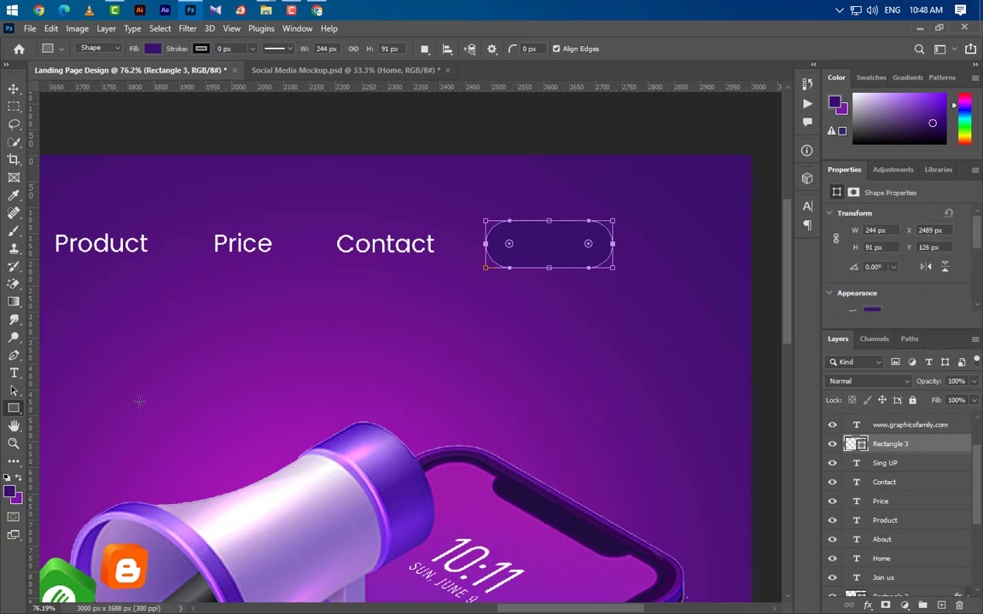
- Remove the fill of the rounded rectangle around "Sing UP" and give it a 5 px stroke
{"action": "left_click", "coordinate": [153, 49]}
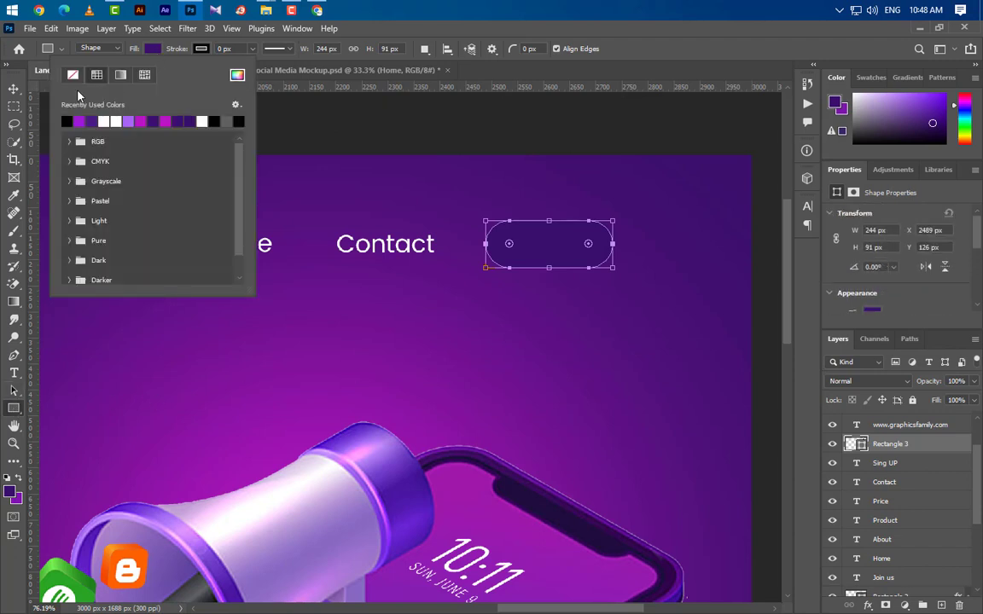
{"action": "left_click", "coordinate": [73, 76]}
{"action": "left_click", "coordinate": [589, 244]}
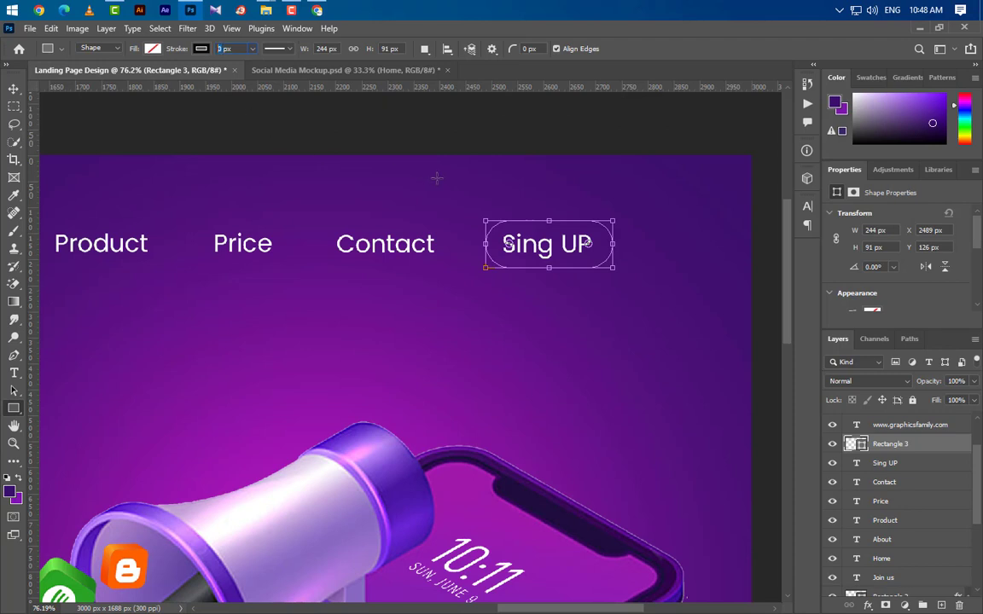
{"action": "type", "text": "5"}
{"action": "key", "text": "Return"}
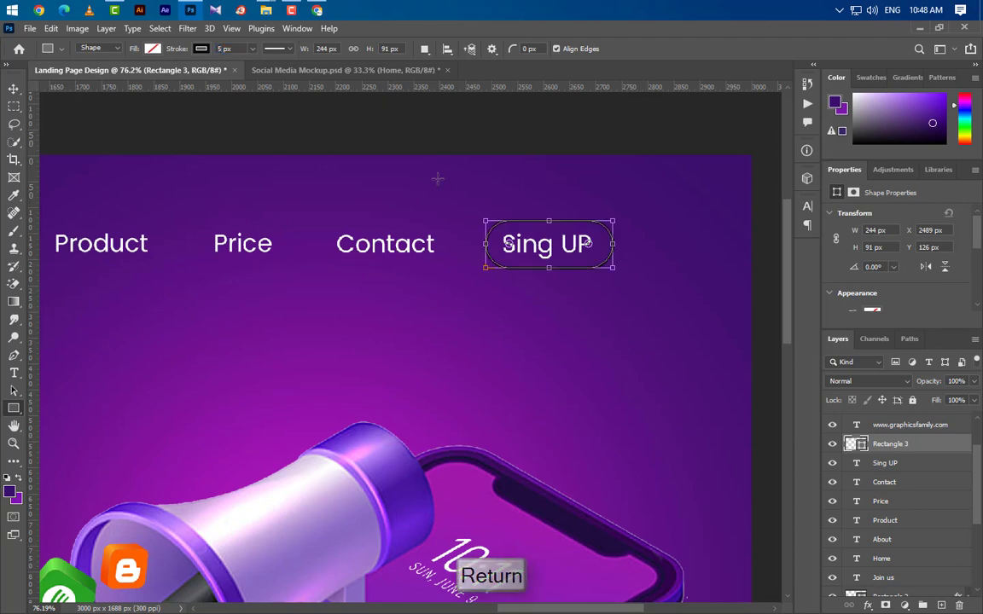
{"action": "left_click", "coordinate": [14, 88]}
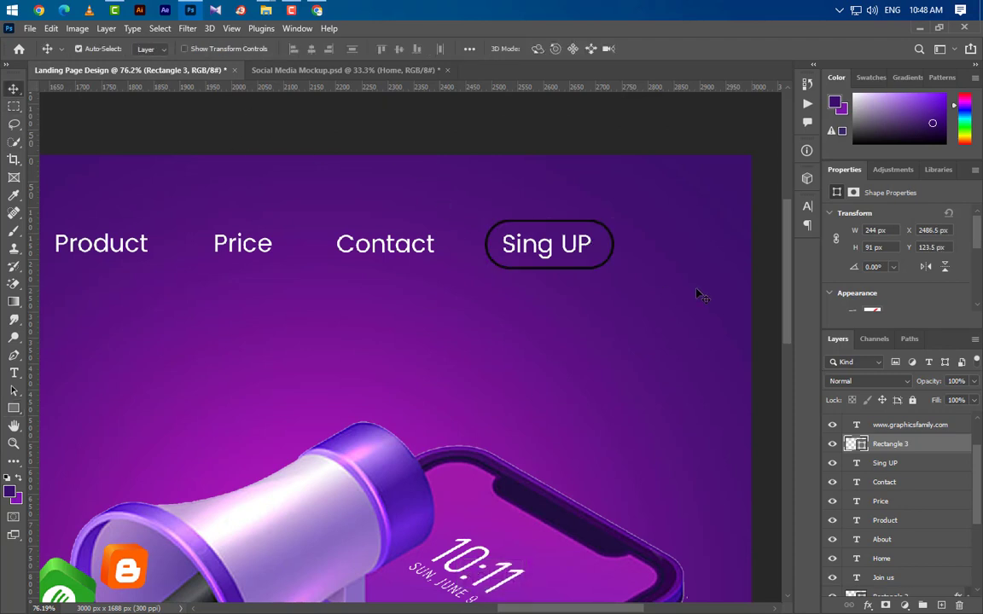
- Apply a white Color Overlay to the "Sing UP" button outline
{"action": "scroll", "coordinate": [650, 291], "scroll_direction": "down", "scroll_amount": 5, "text": "alt"}
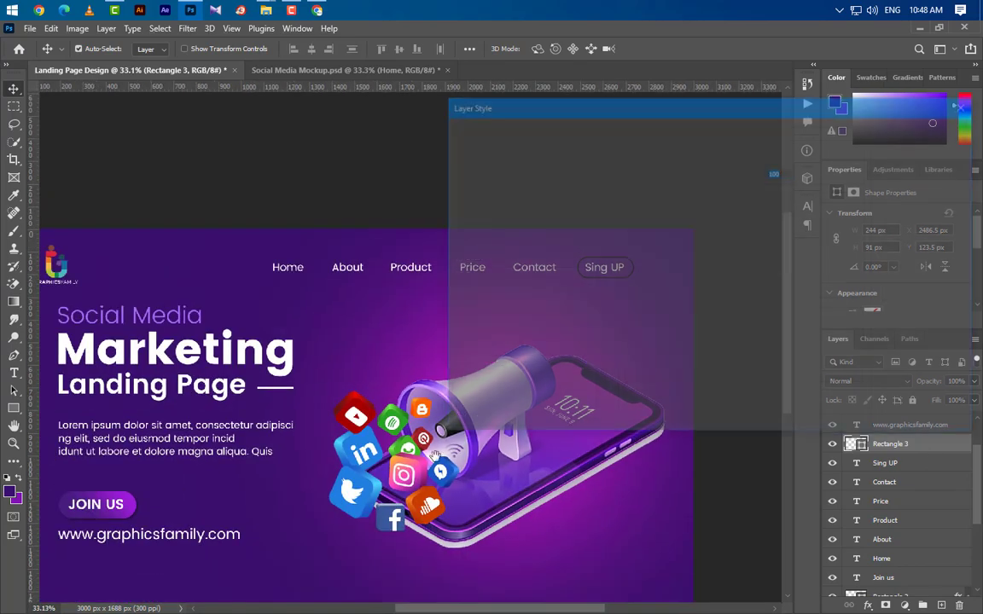
{"action": "left_click", "coordinate": [532, 294]}
{"action": "left_click", "coordinate": [772, 162]}
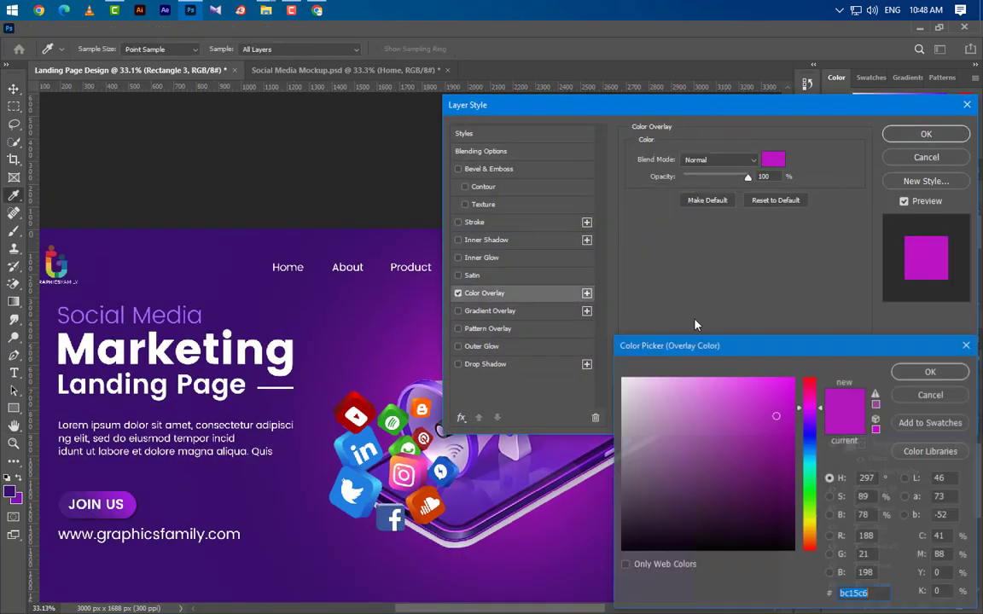
{"action": "left_click_drag", "start_coordinate": [683, 401], "coordinate": [536, 331]}
{"action": "left_click", "coordinate": [904, 374]}
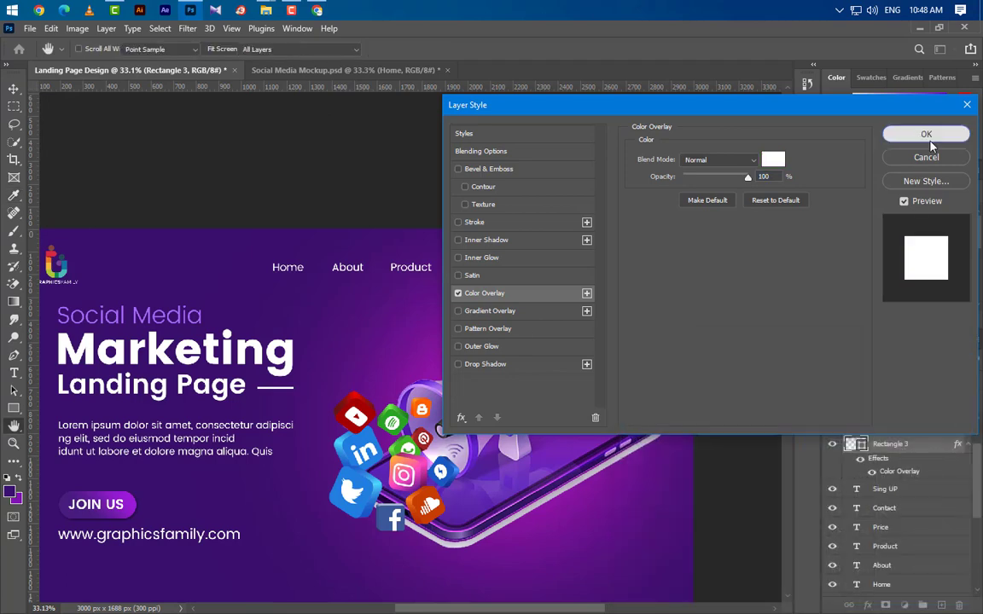
{"action": "left_click", "coordinate": [926, 134]}
- Apply a Drop Shadow to the Social Media Picture layer with 35% opacity, 10 px distance and 20 px size
{"action": "scroll", "coordinate": [575, 292], "scroll_direction": "down", "scroll_amount": 2, "text": "alt"}
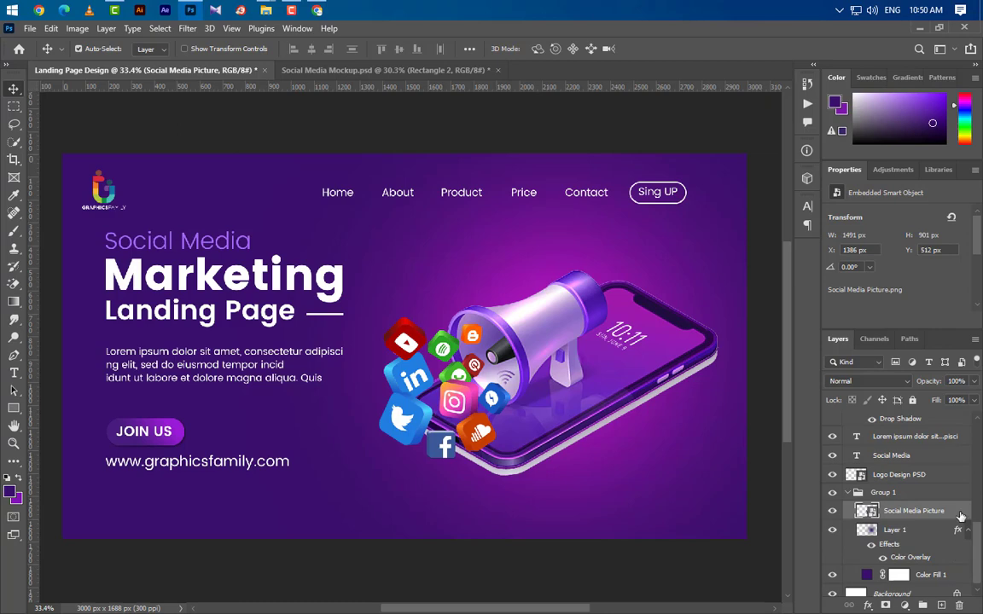
{"action": "double_click", "coordinate": [950, 511]}
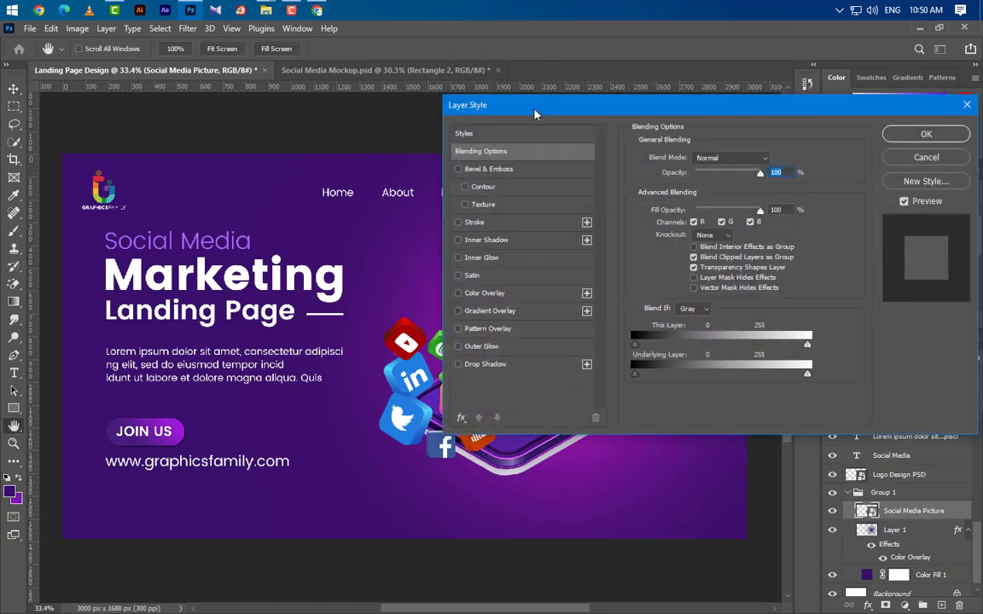
{"action": "left_click_drag", "start_coordinate": [534, 113], "coordinate": [703, 121]}
{"action": "left_click", "coordinate": [682, 372]}
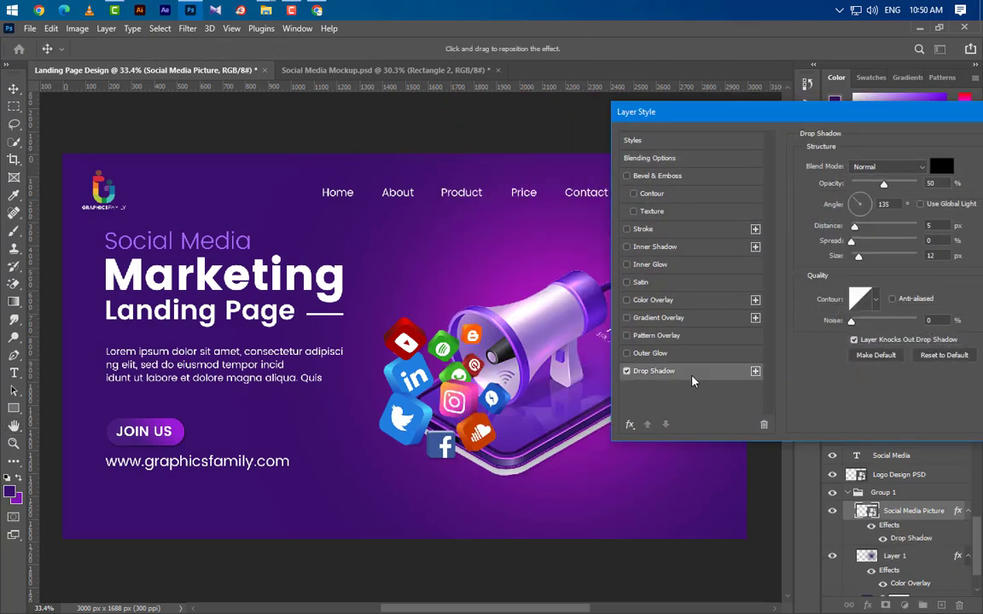
{"action": "left_click", "coordinate": [930, 184]}
{"action": "type", "text": "35"}
{"action": "left_click_drag", "start_coordinate": [936, 224], "coordinate": [921, 258]}
{"action": "type", "text": "10"}
{"action": "type", "text": "20"}
{"action": "left_click_drag", "start_coordinate": [908, 125], "coordinate": [551, 163]}
{"action": "left_click", "coordinate": [737, 182]}
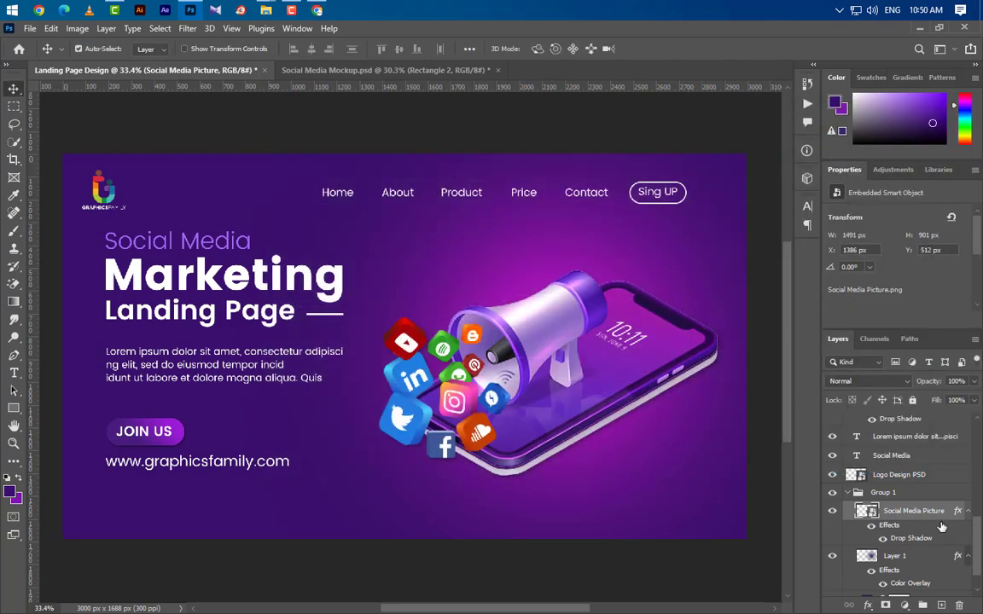
- Duplicate the Social Media Picture layer, flip the copy vertically and place it directly beneath the phone as a reflection
{"action": "left_click_drag", "start_coordinate": [941, 526], "coordinate": [939, 604]}
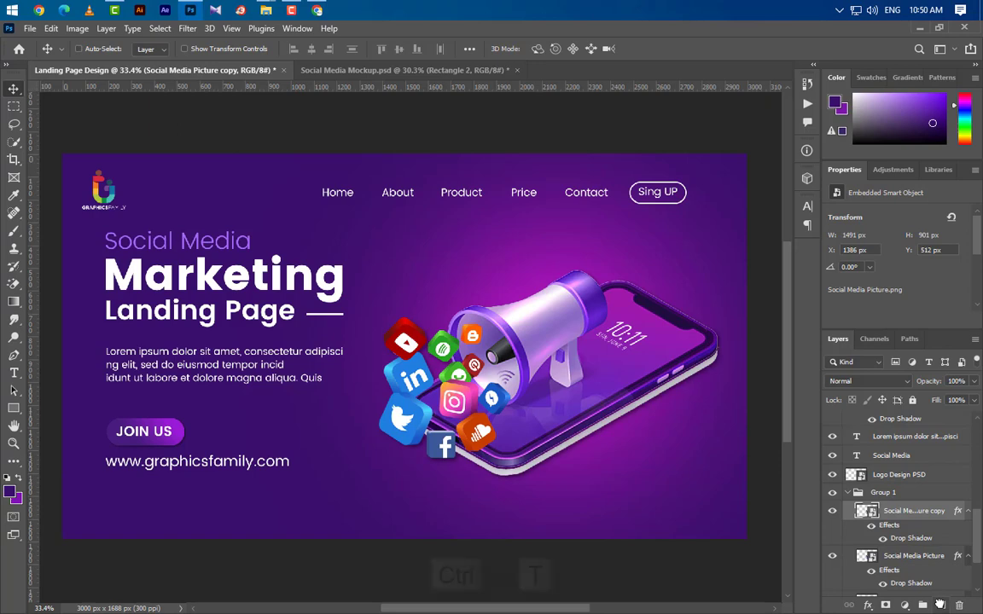
{"action": "key", "text": "ctrl+t"}
{"action": "right_click", "coordinate": [533, 171]}
{"action": "left_click", "coordinate": [563, 406]}
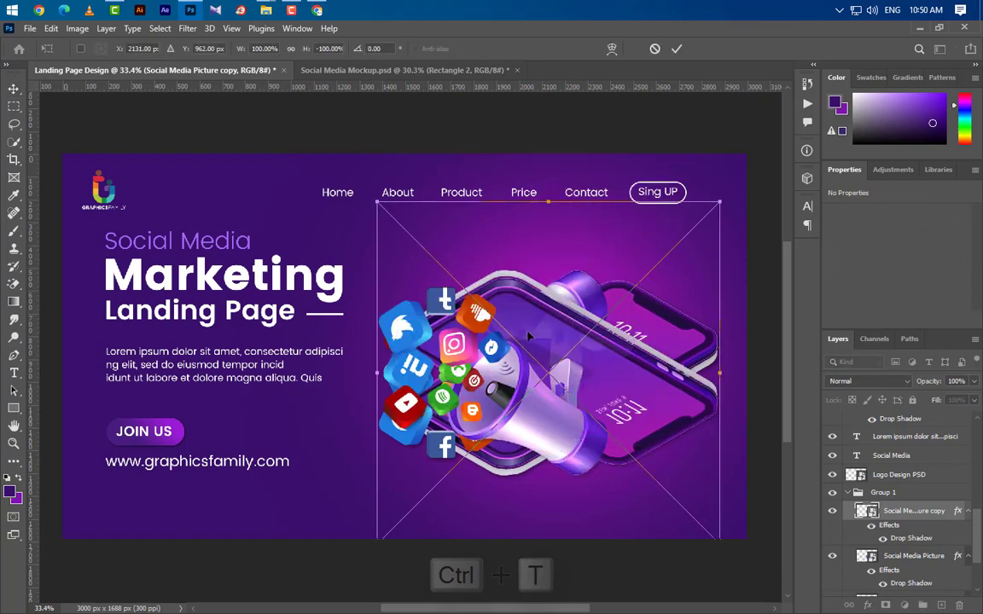
{"action": "left_click_drag", "start_coordinate": [529, 336], "coordinate": [523, 503]}
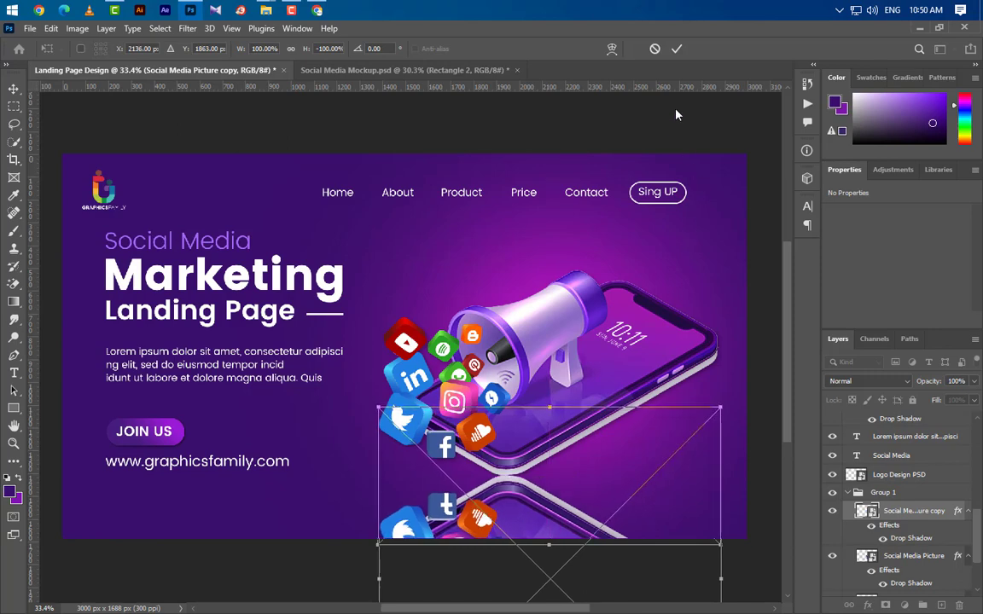
{"action": "left_click", "coordinate": [676, 49]}
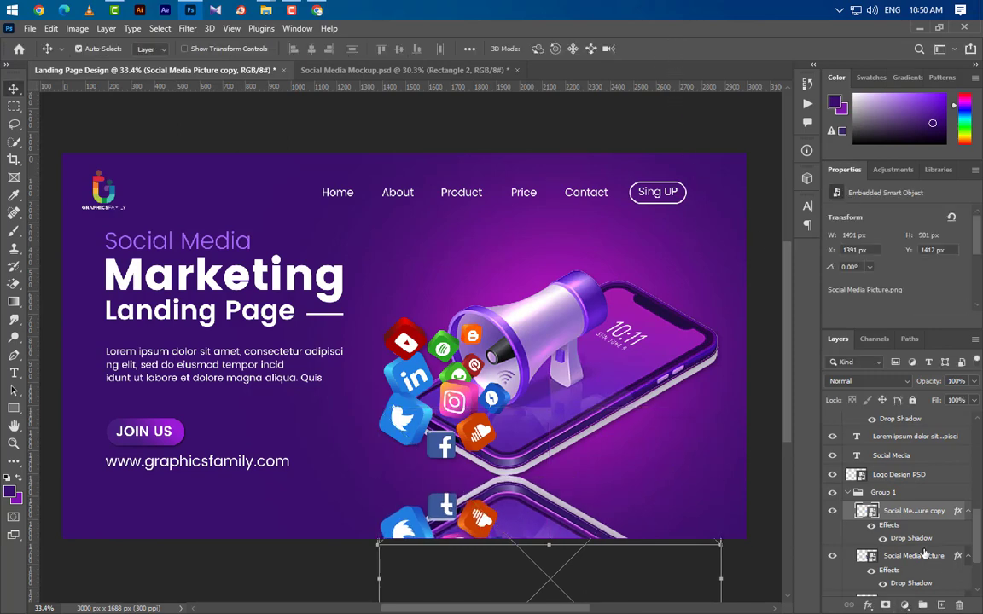
- Remove the Drop Shadow from the flipped picture copy and fade it downward with a linear gradient on a new layer mask
{"action": "left_click_drag", "start_coordinate": [923, 541], "coordinate": [959, 604]}
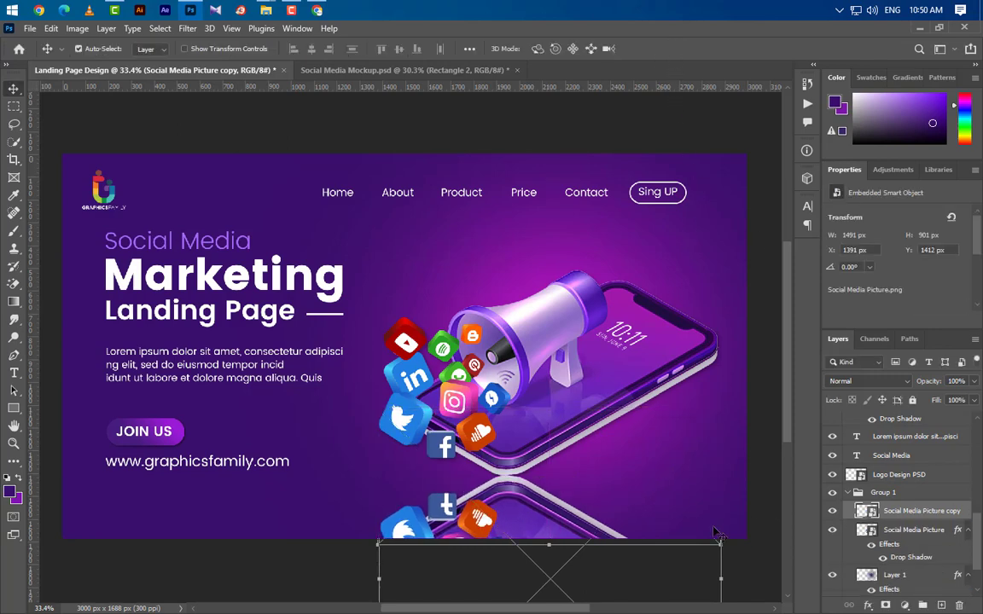
{"action": "left_click", "coordinate": [11, 303]}
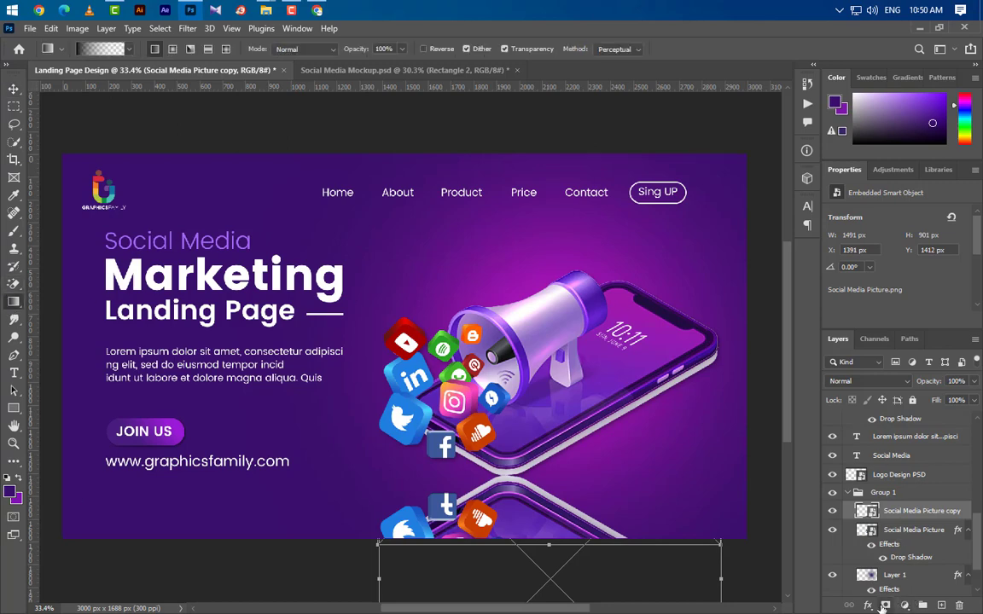
{"action": "left_click", "coordinate": [884, 605]}
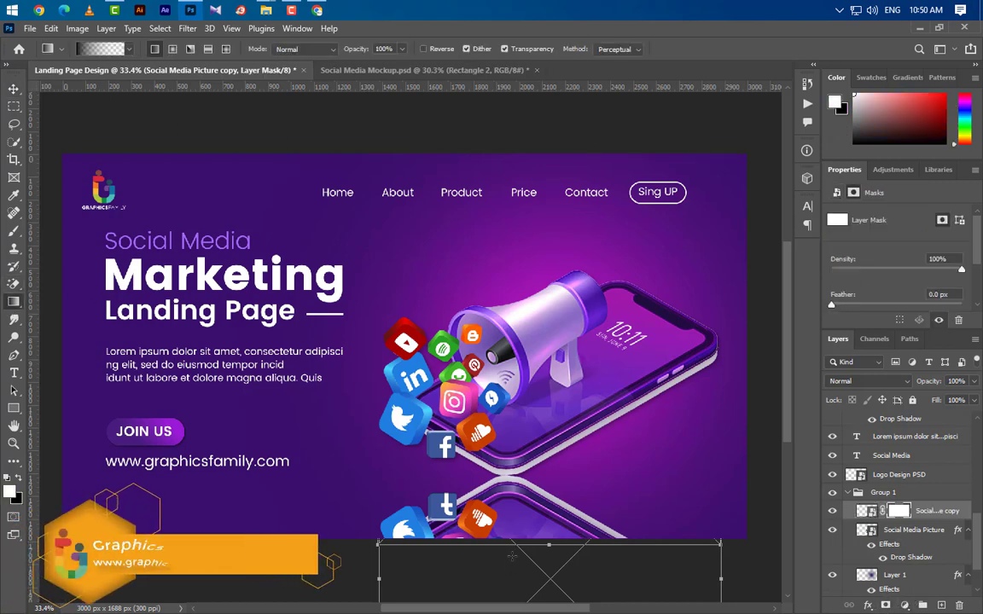
{"action": "left_click_drag", "start_coordinate": [512, 556], "coordinate": [512, 249]}
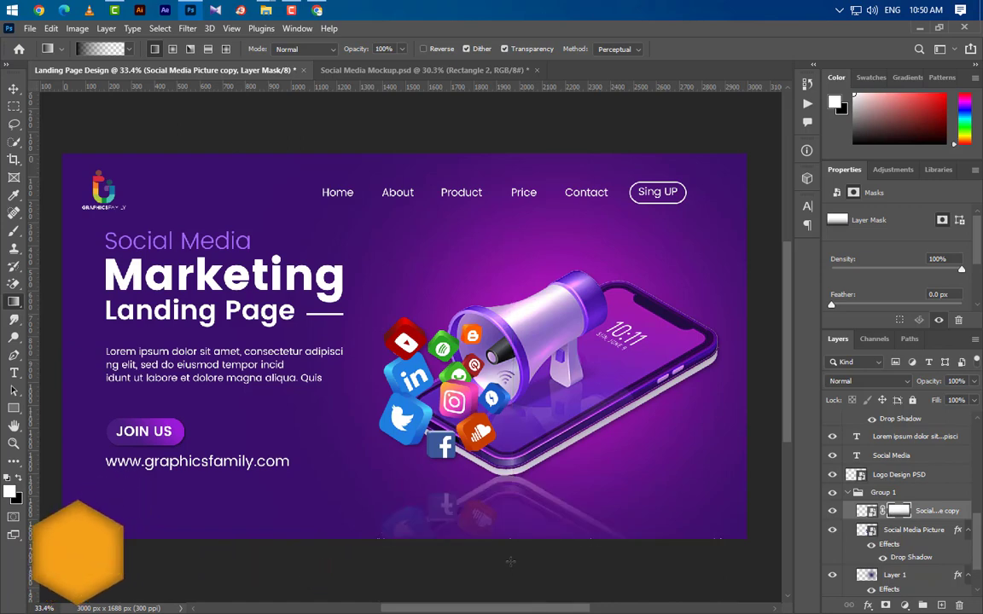
{"action": "left_click_drag", "start_coordinate": [510, 561], "coordinate": [512, 258]}
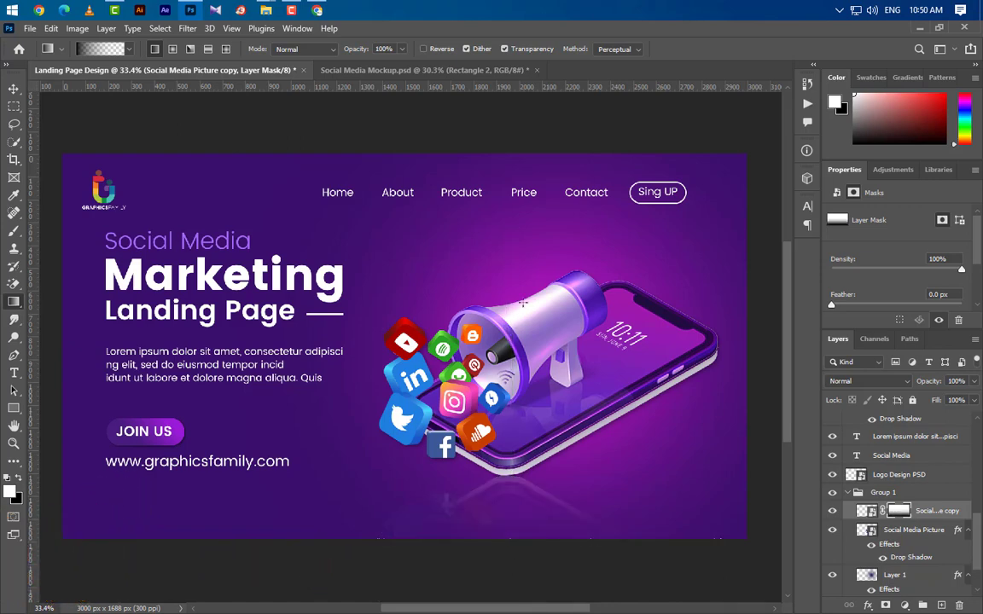
{"action": "scroll", "coordinate": [531, 461], "scroll_direction": "down", "scroll_amount": 3}
{"action": "scroll", "coordinate": [528, 464], "scroll_direction": "up", "scroll_amount": 3}
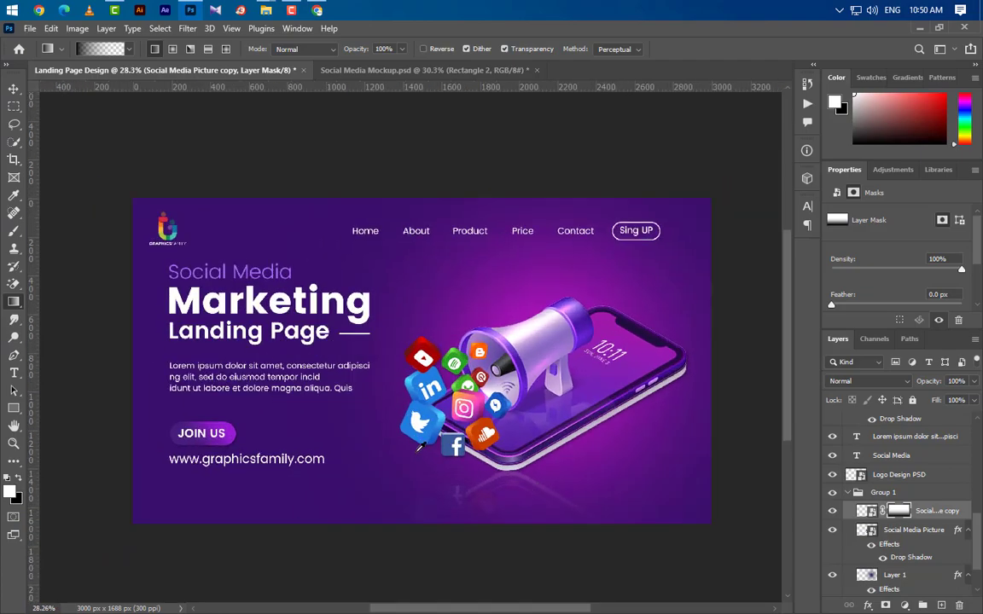
{"action": "key", "text": "v"}
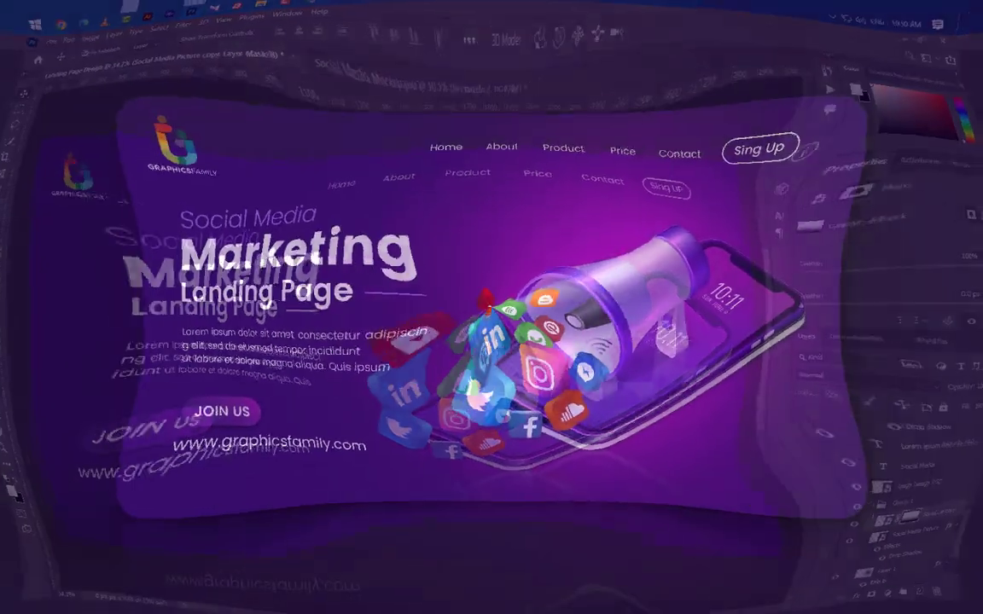